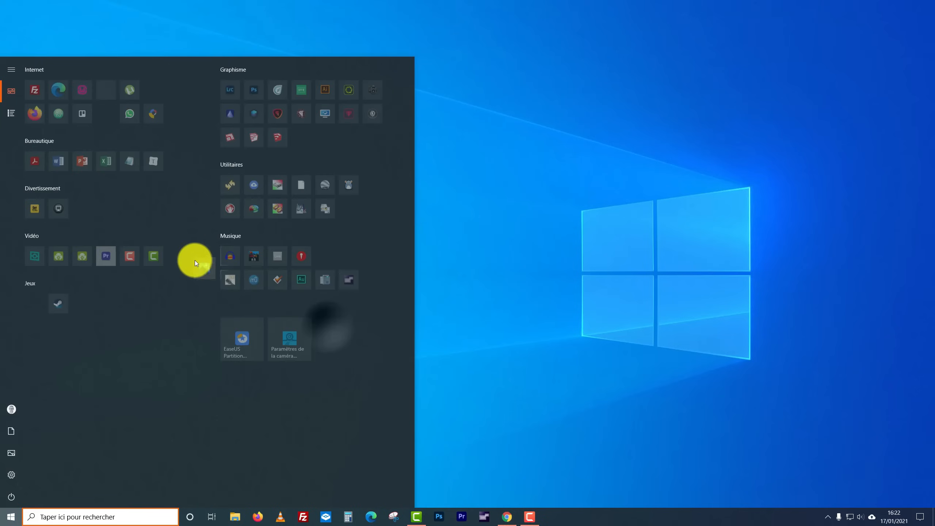
- Pin the Photos app from the Vidéo group of the Start menu to the taskbar
click(513, 222)
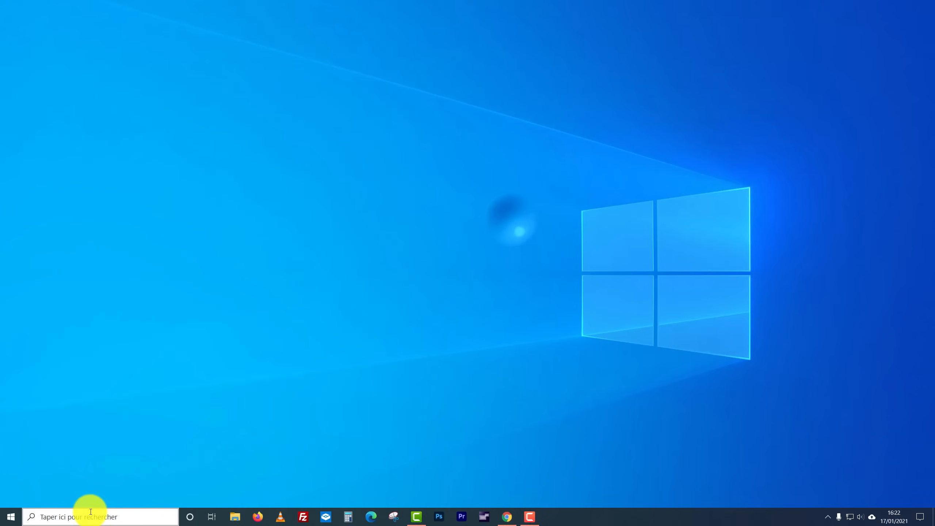
click(8, 518)
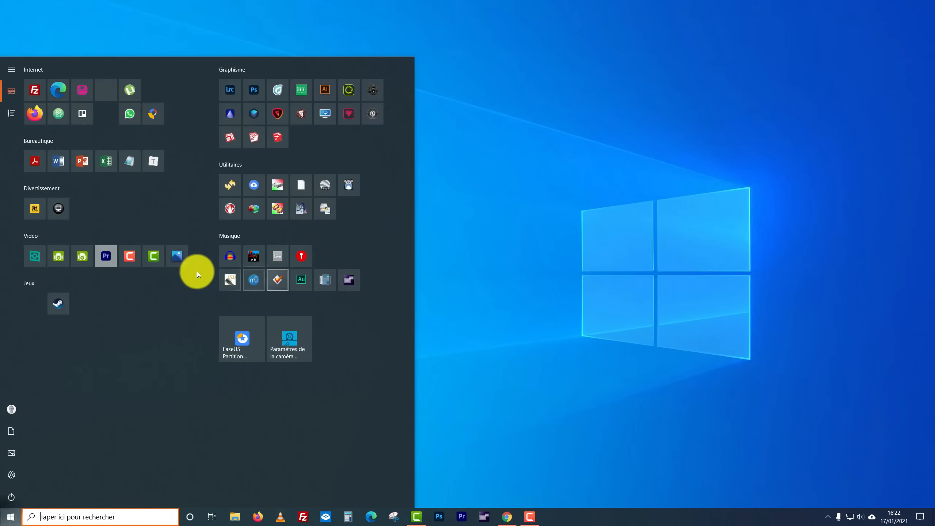
right_click(183, 260)
mouse_move(257, 299)
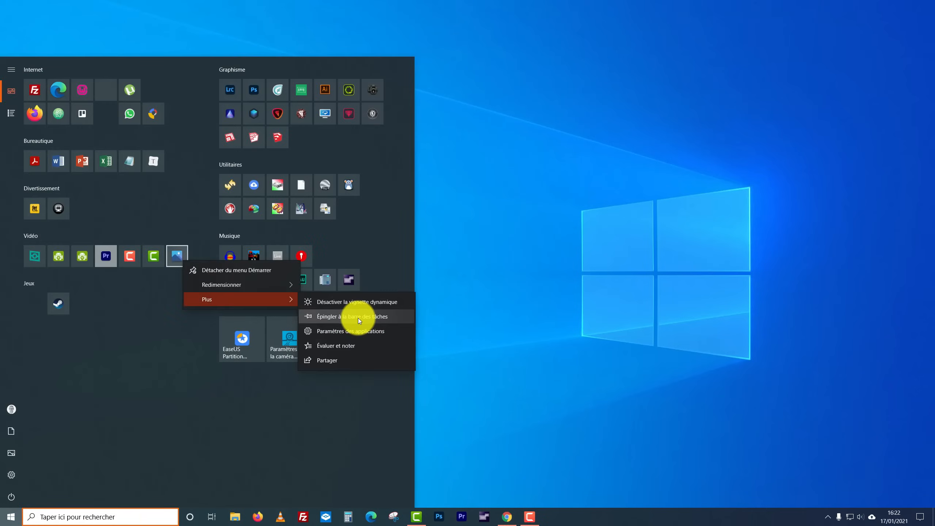
click(358, 318)
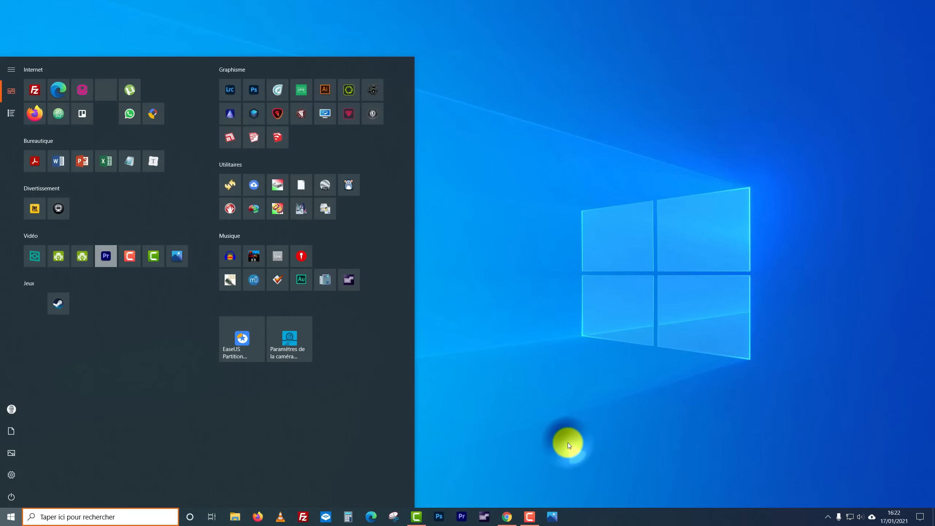
click(568, 441)
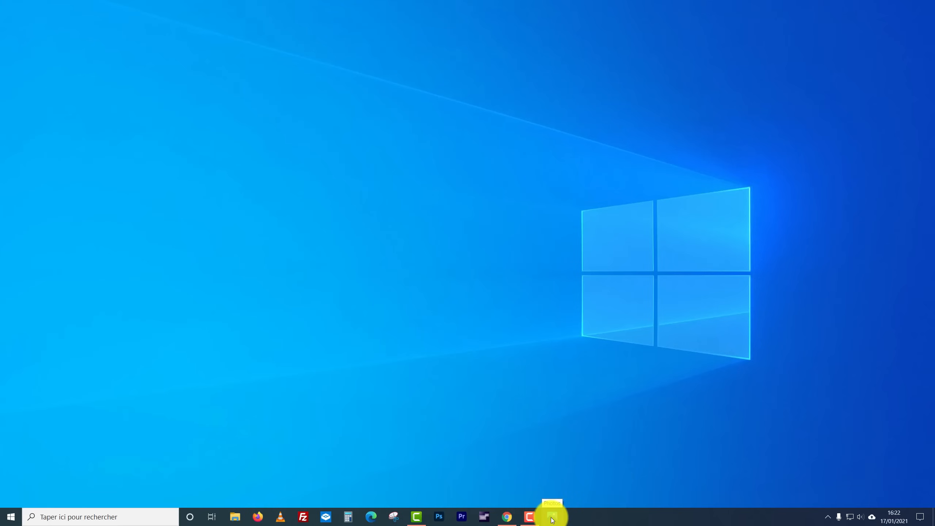
- Switch to the Photos app's video editor and create a new video project named "Tutoriel Youtube"
click(552, 517)
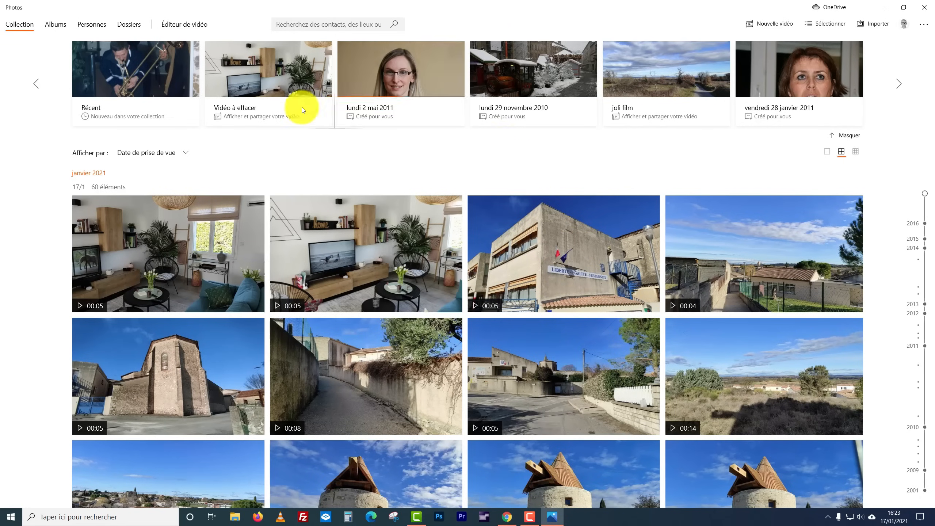
click(186, 26)
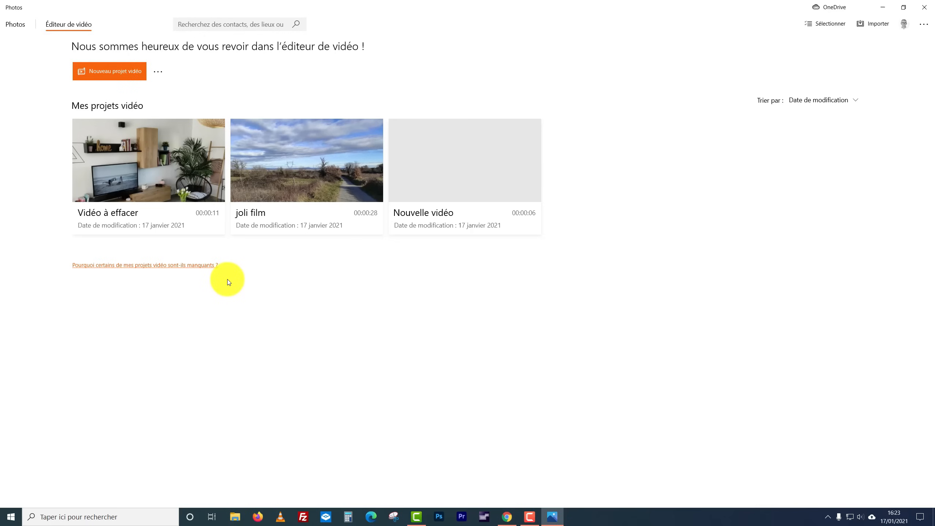
click(115, 71)
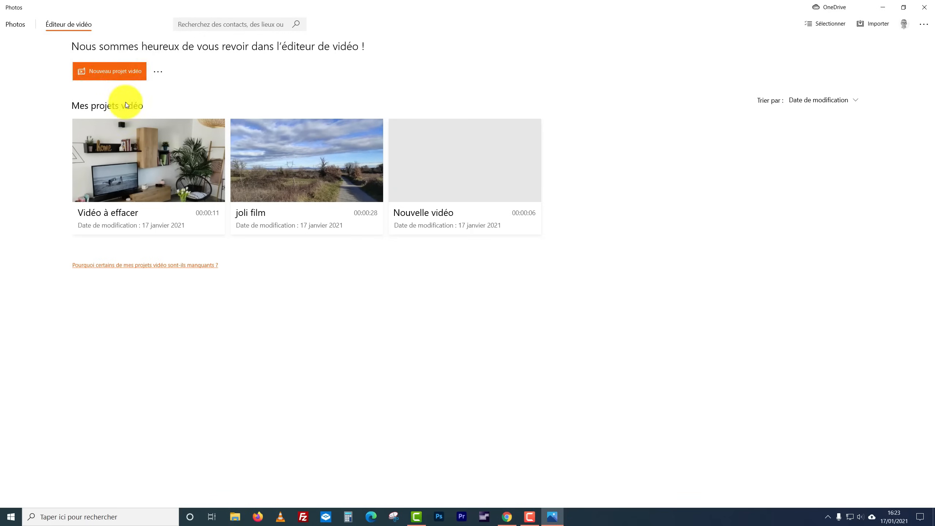
text(Tutoriel Youtube)
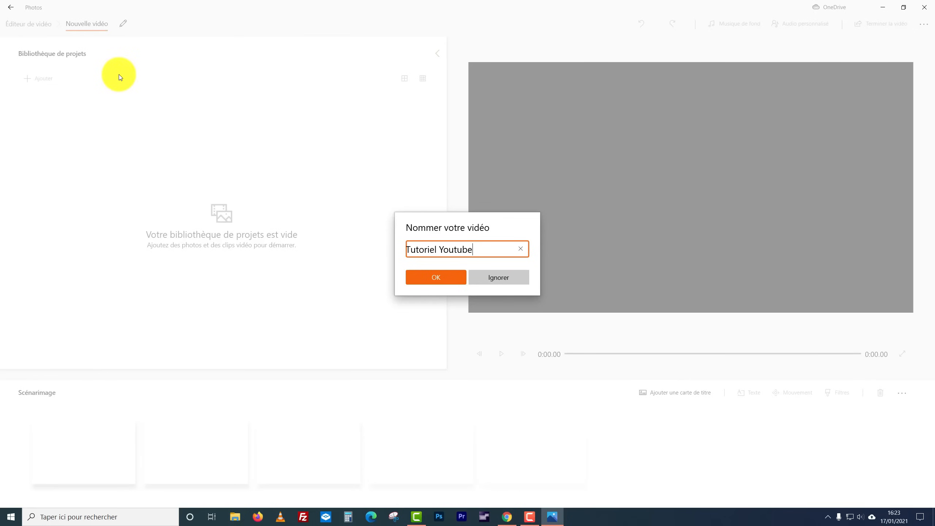
click(431, 279)
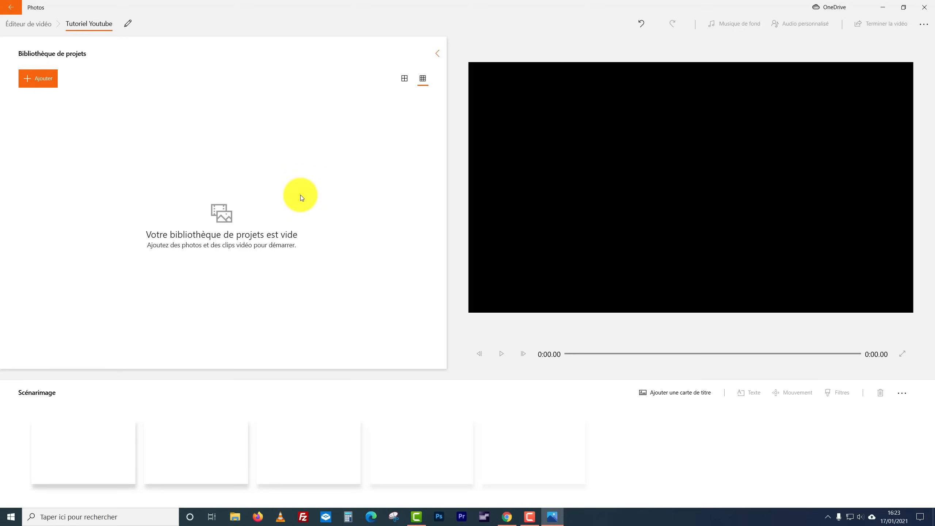
- Import every file except the last video from the PC folder "Montage Vidéo Dans Window s10" into the project library, leaving the items unselected
click(41, 81)
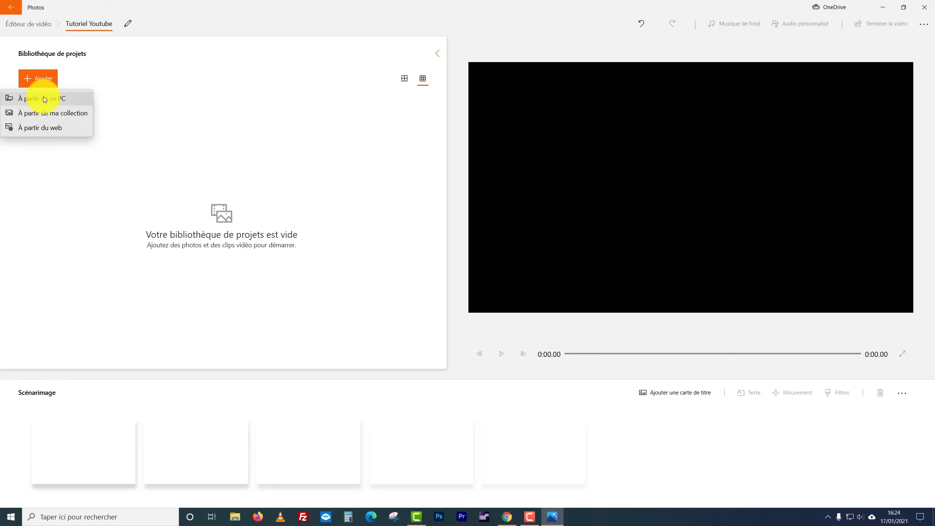
click(44, 99)
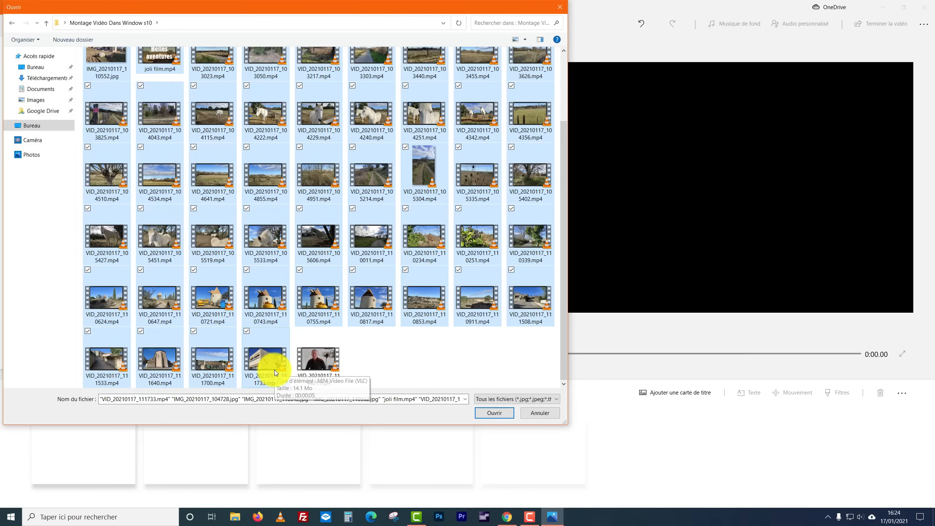
click(493, 412)
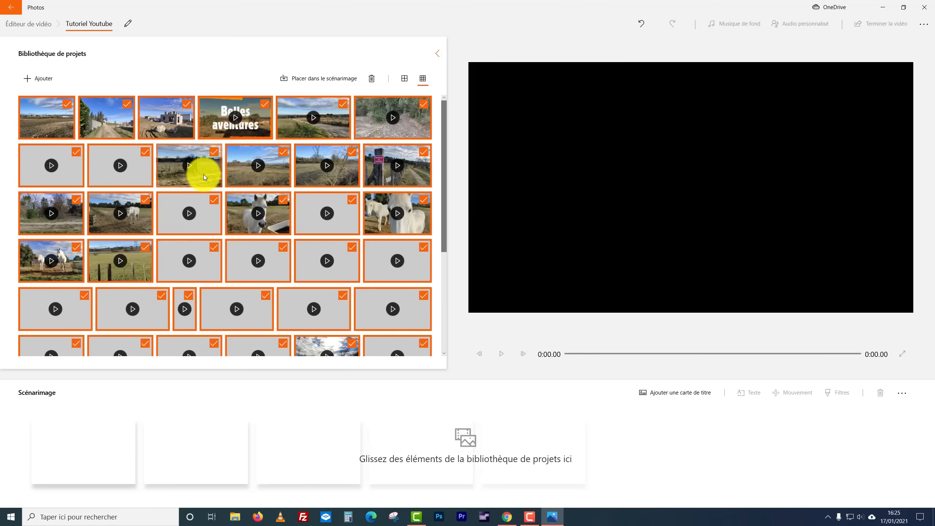
scroll(219, 177, down, 2)
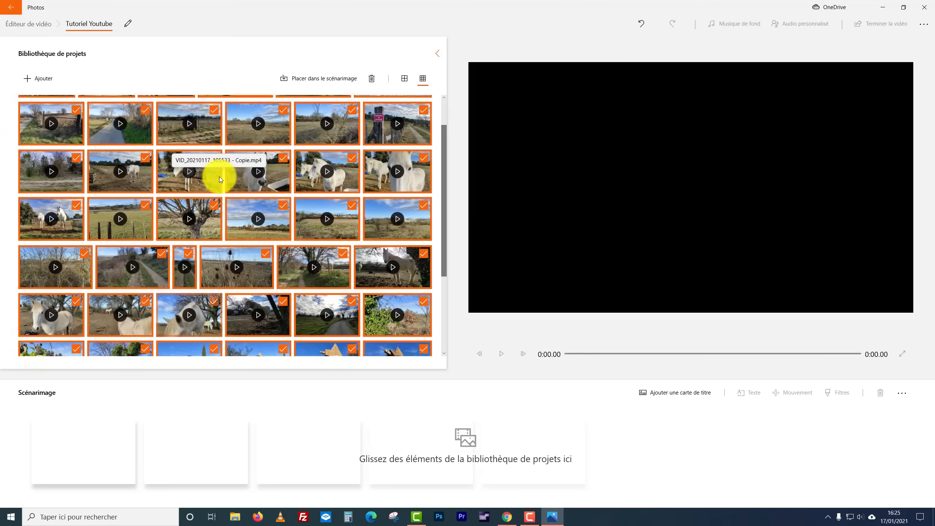
scroll(219, 176, up, 1)
scroll(220, 177, down, 4)
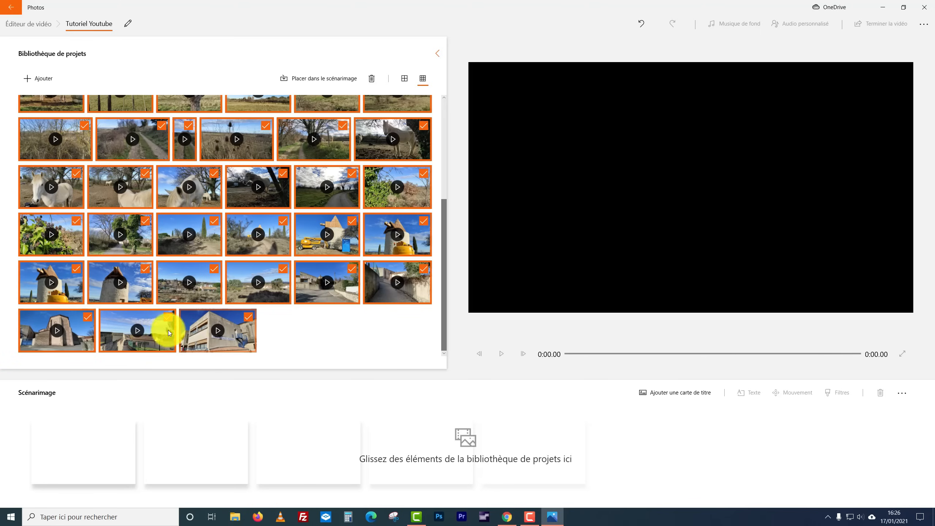
click(305, 331)
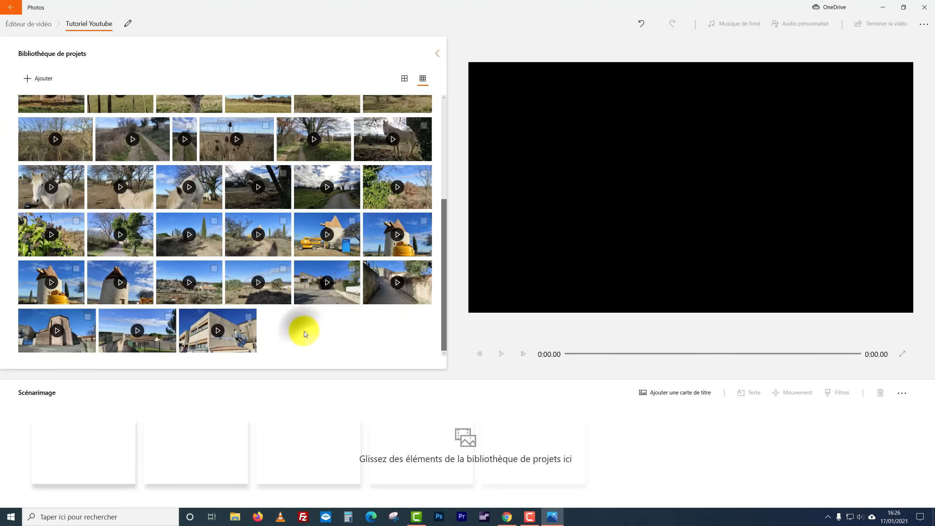
- Place the landscape clip VID_20210117_103023 - Copie (2).mp4 in the empty storyboard and preview its playback
scroll(305, 334, up, 4)
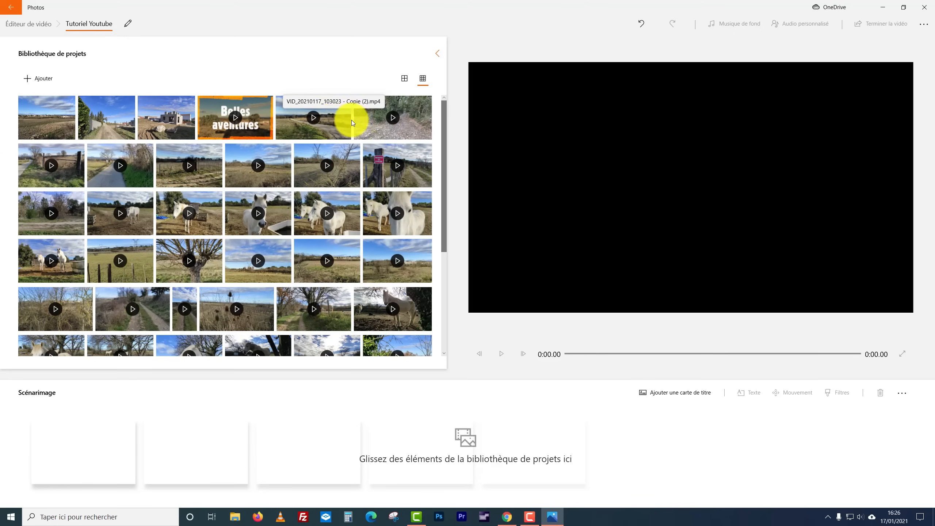
click(330, 127)
drag(329, 127, 105, 452)
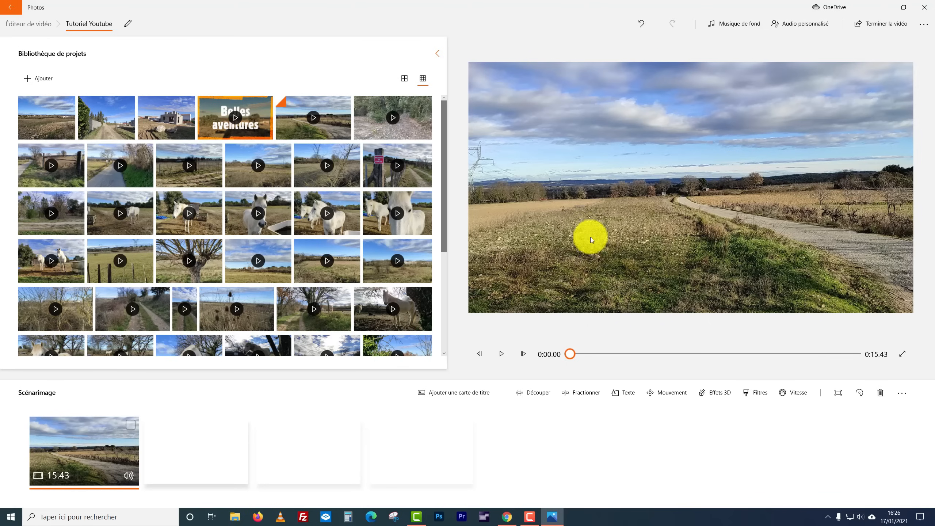
click(502, 354)
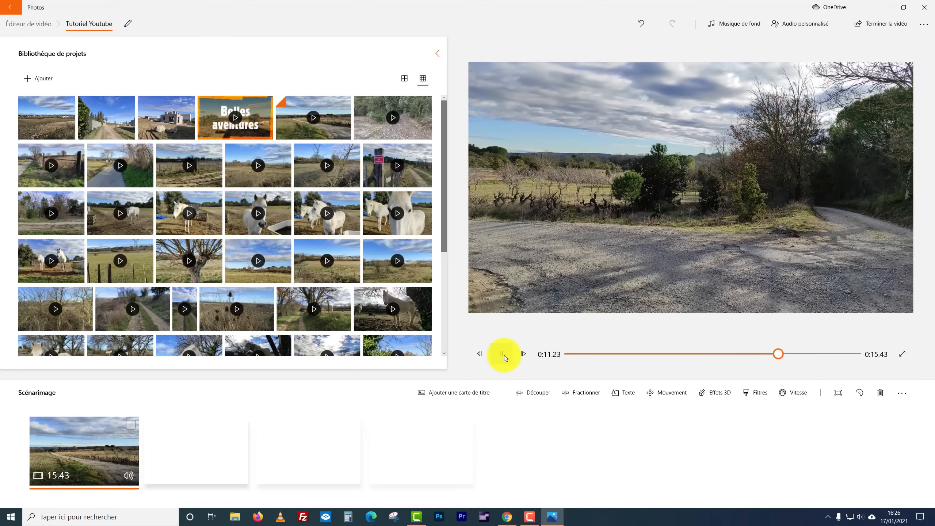
click(504, 355)
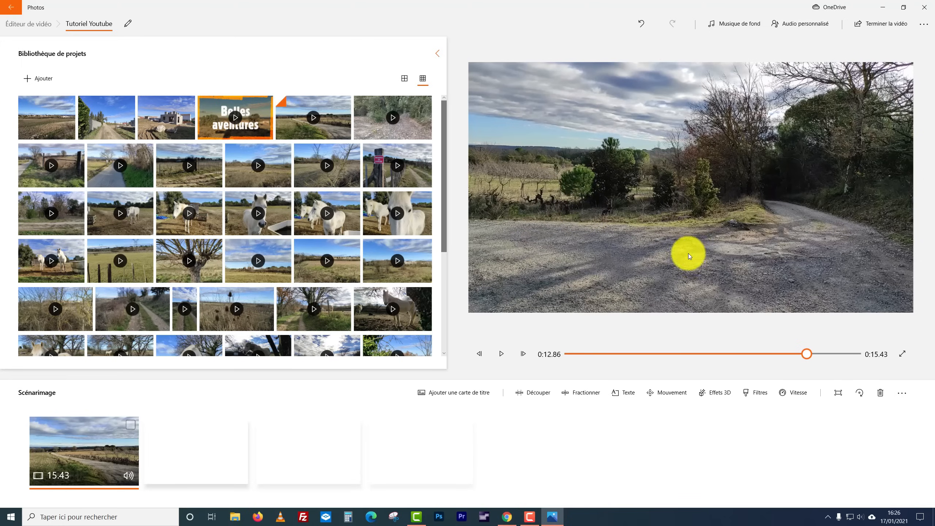
- Mute the storyboard clip's audio, then move back along its preview and play and pause it repeatedly
click(129, 476)
drag(128, 428, 150, 461)
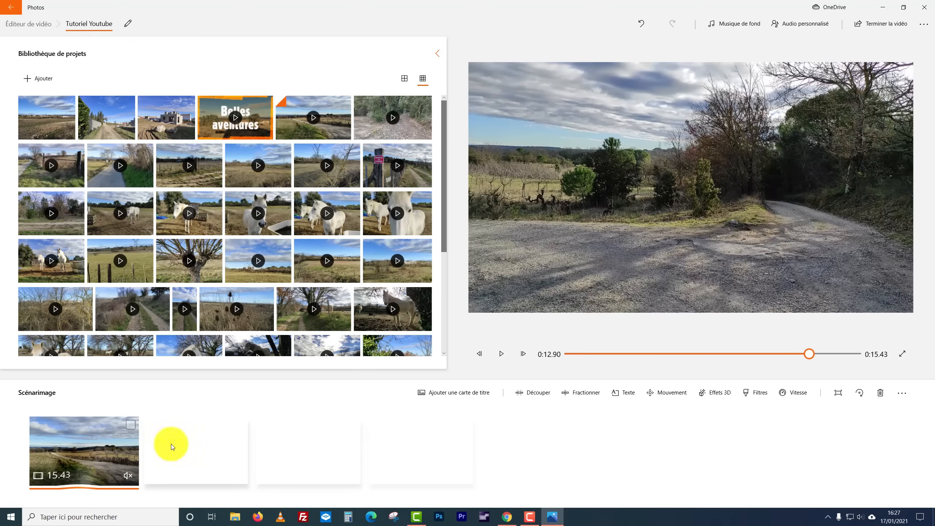
drag(809, 353, 634, 370)
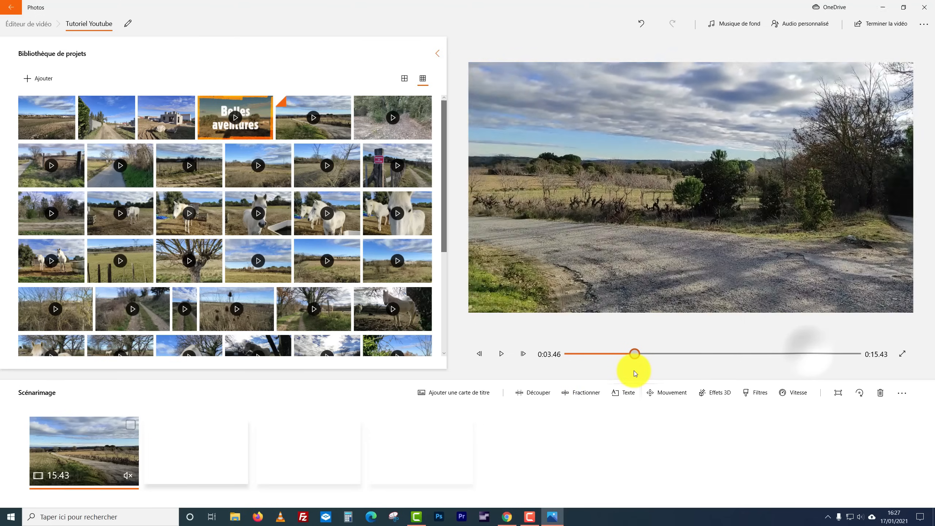
click(504, 355)
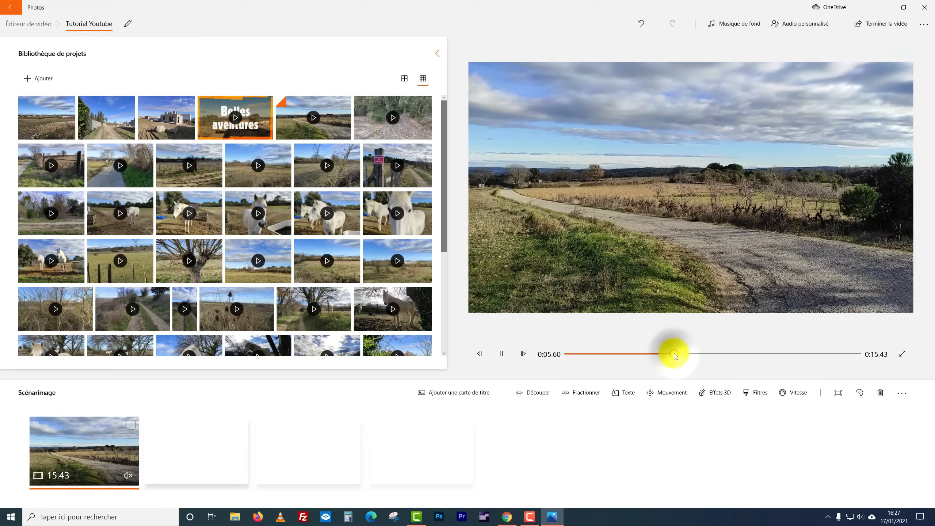
key(space)
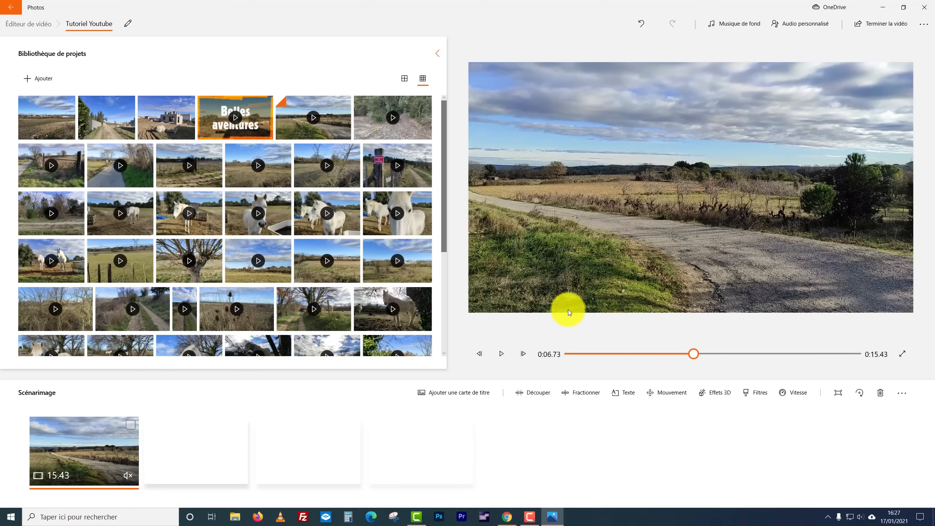
key(space)
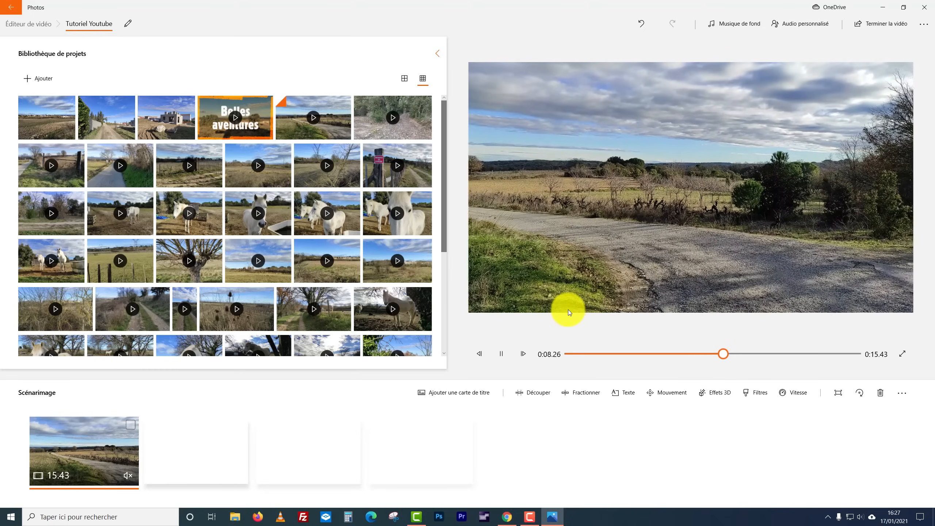
key(space)
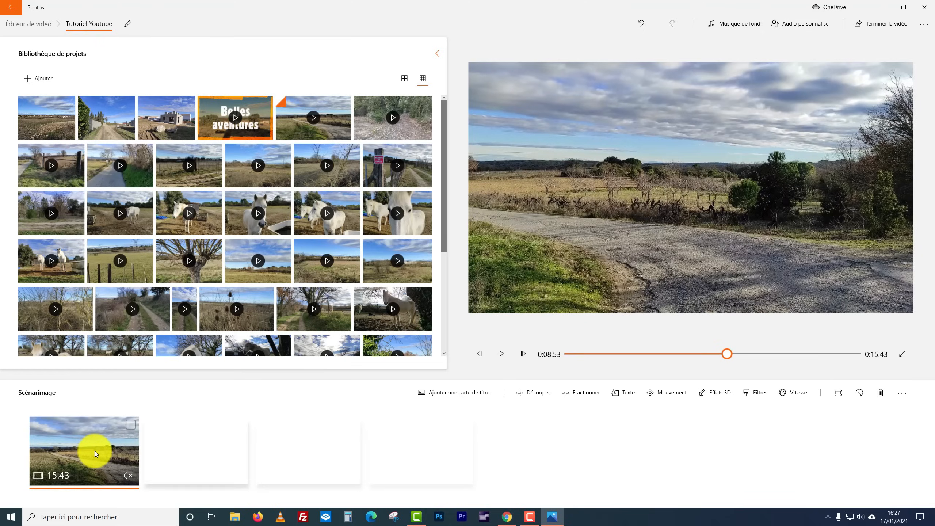
- Delete the landscape clip from the storyboard and place the bare-tree clip VID_20210117_104510 - Copie.mp4 there instead
key(Delete)
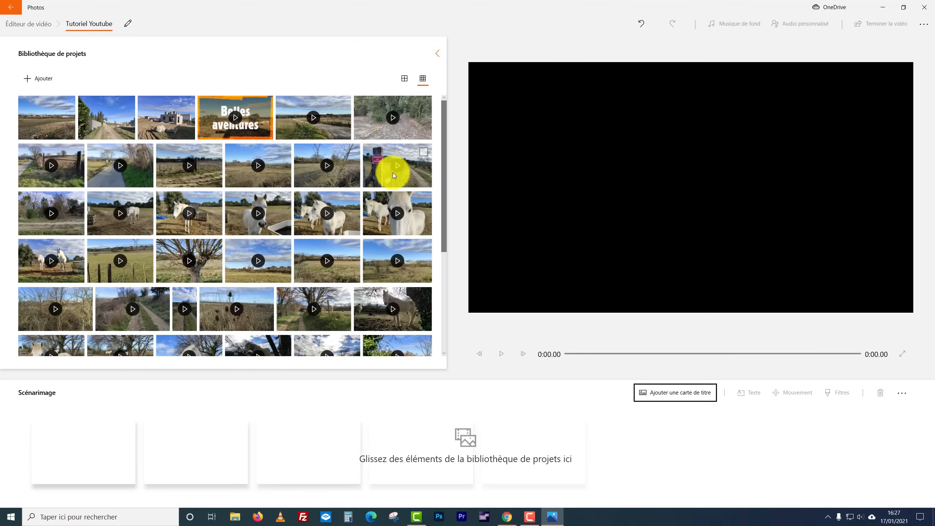
click(211, 274)
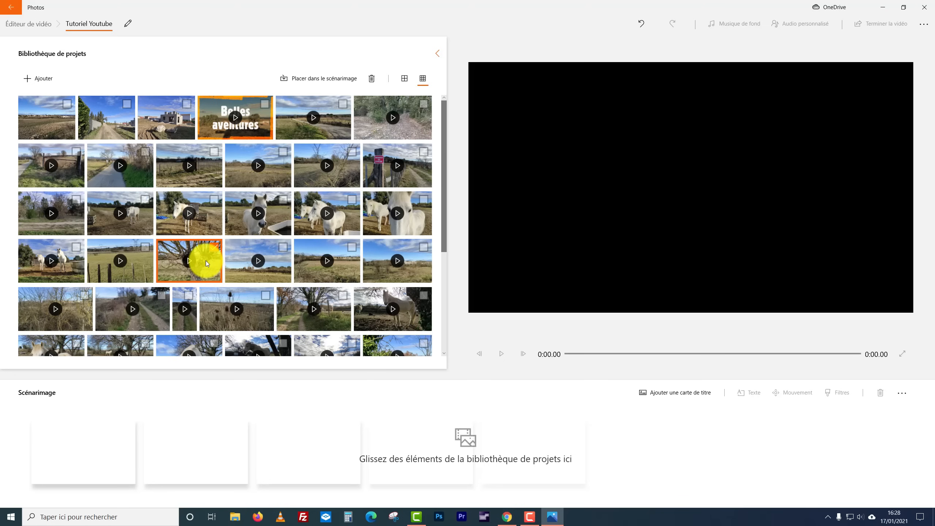
drag(206, 260, 105, 450)
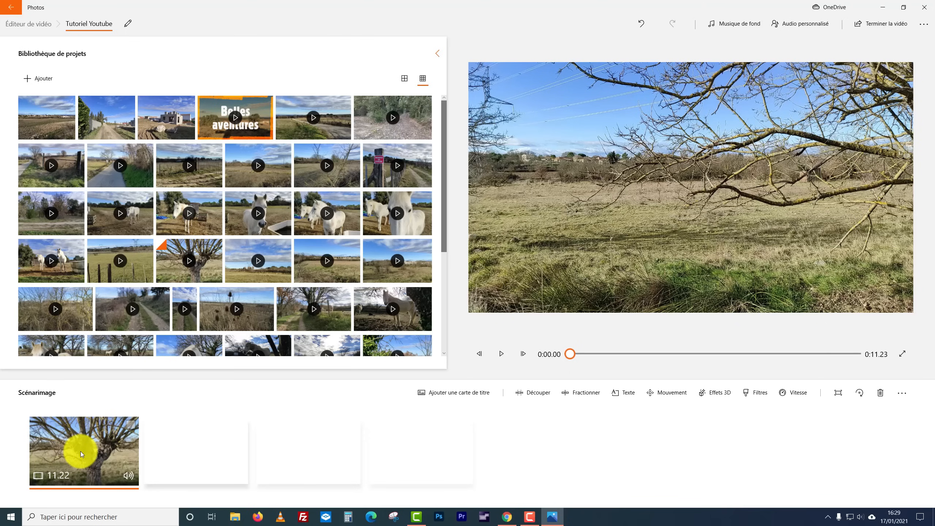
- Trim the bare-tree clip to start at about 0:02.33 and end at about 0:08.36
click(533, 393)
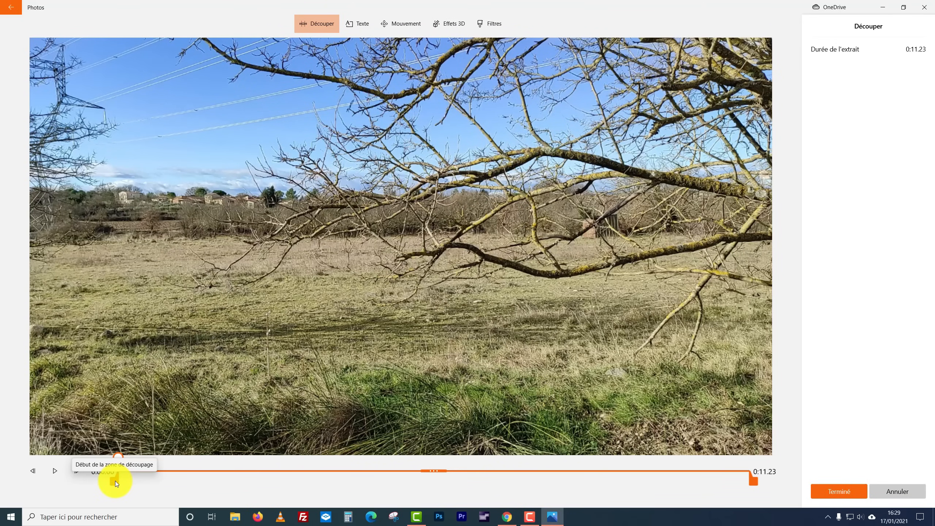
drag(116, 481, 268, 481)
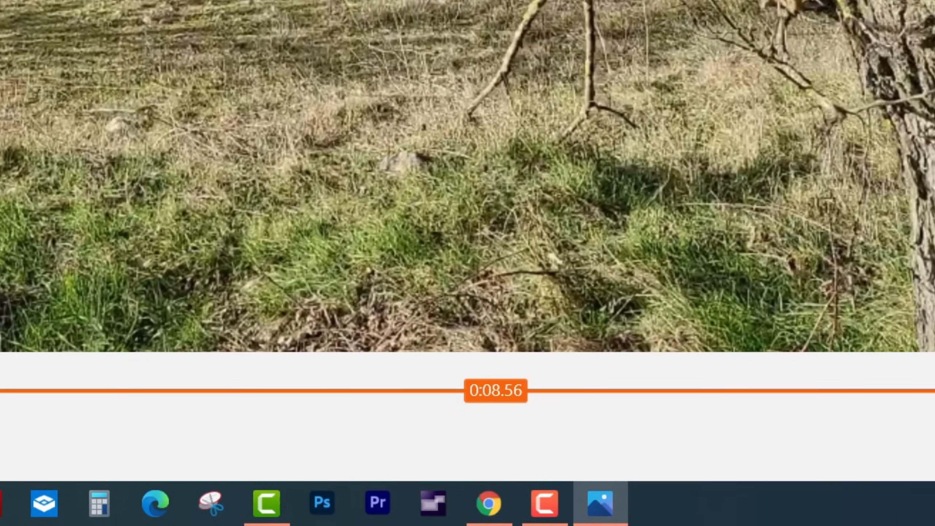
drag(268, 480, 237, 480)
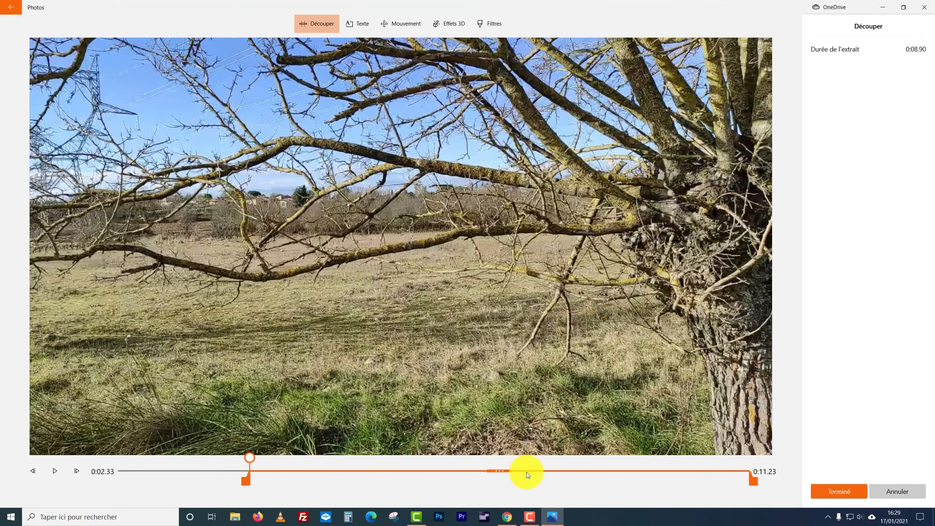
drag(754, 482, 593, 482)
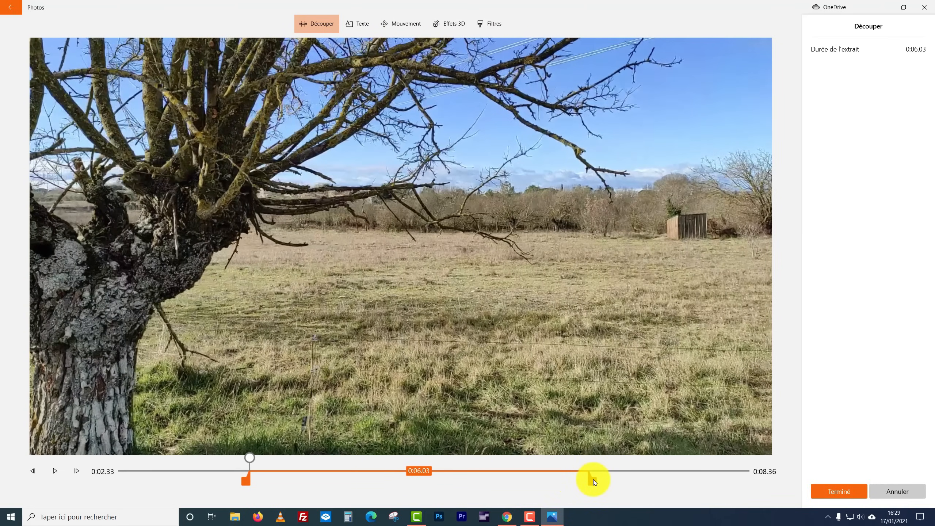
drag(593, 479, 593, 481)
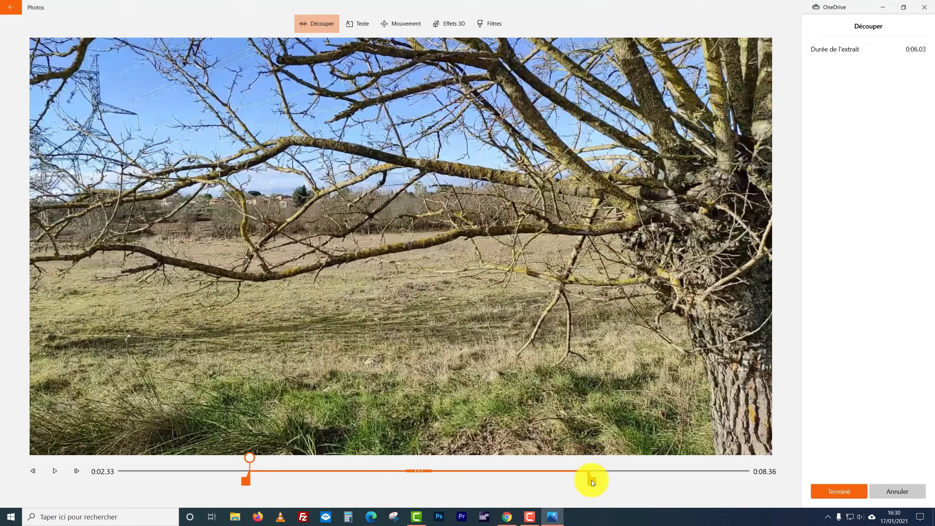
click(840, 491)
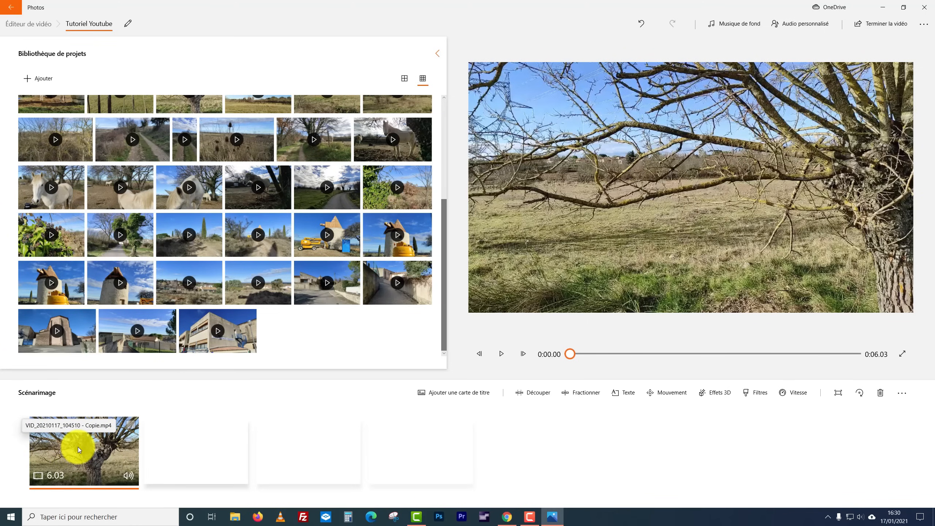
- Play the trimmed bare-tree clip through to its end and mute its audio in the storyboard
click(504, 355)
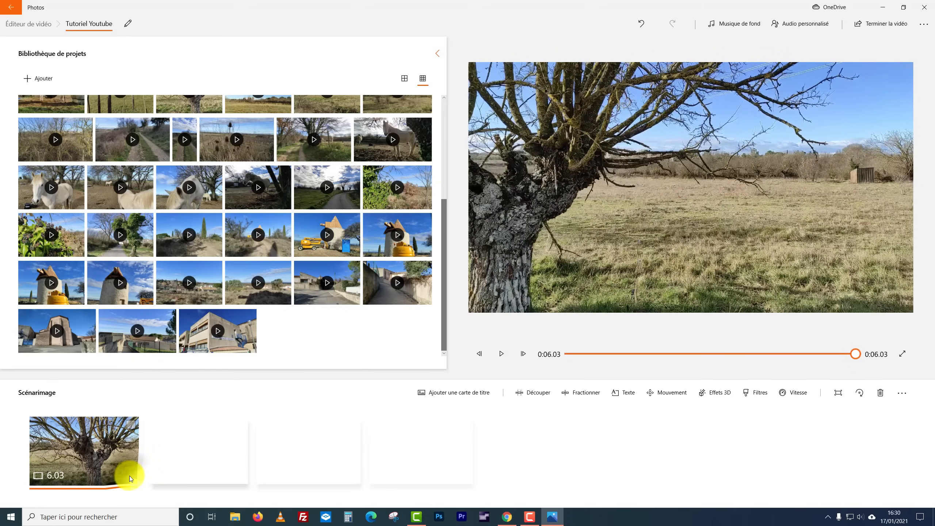
click(132, 428)
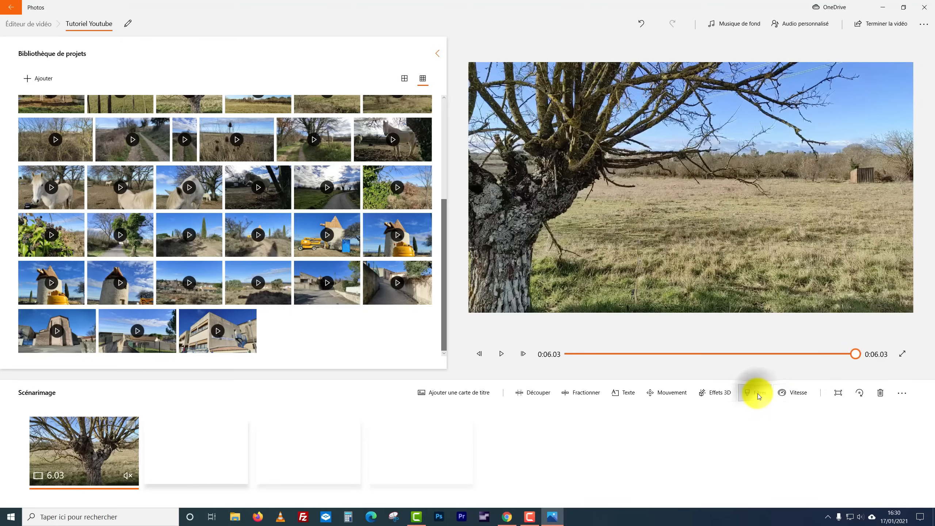
- Apply the Joyeux filter to the bare-tree clip, using the frame at about 0:02.73 as preview
click(758, 394)
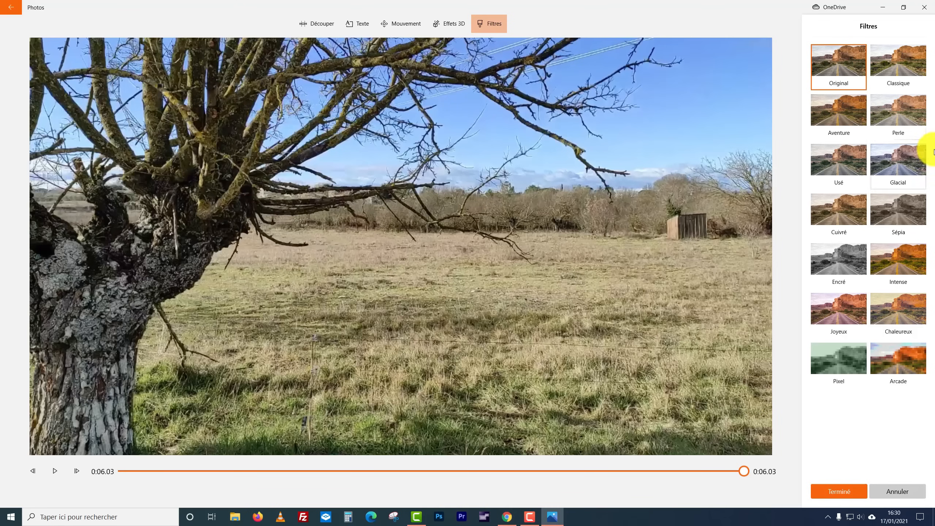
drag(745, 476, 406, 466)
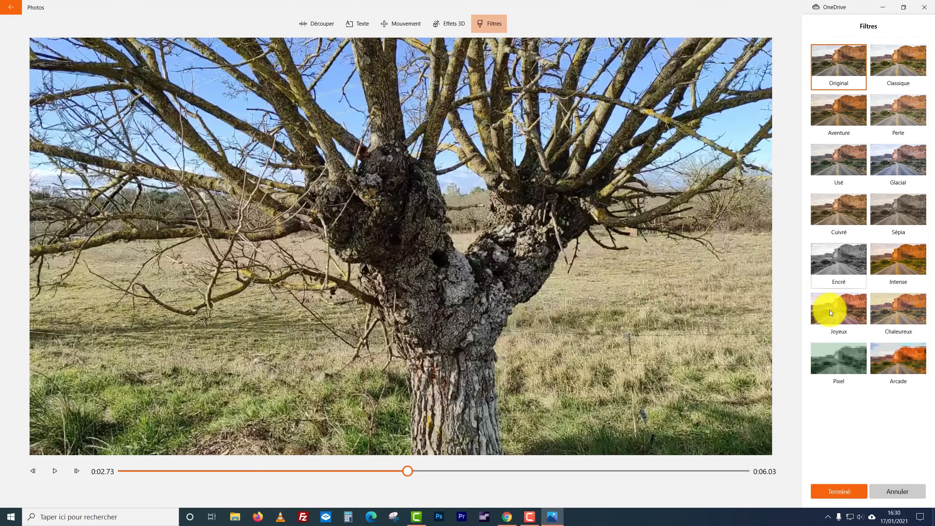
click(837, 312)
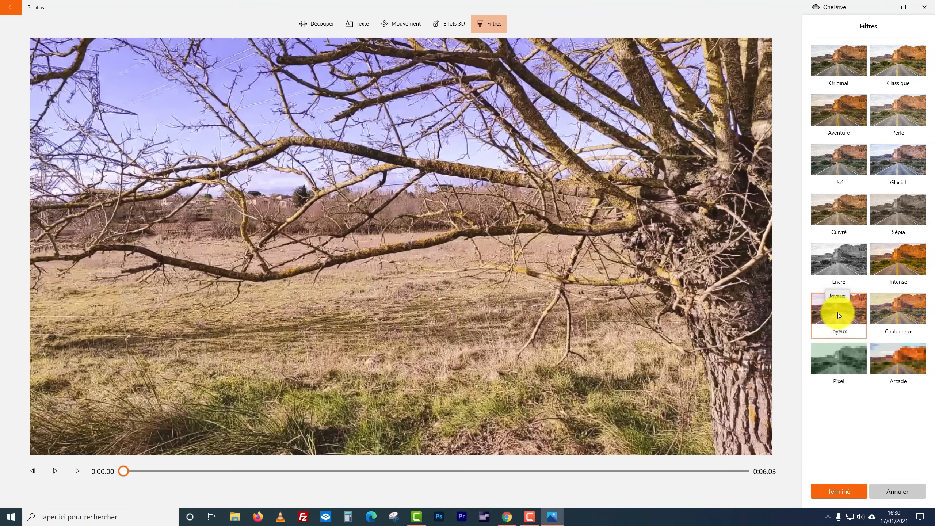
- Try the Cuivré, Aventure, Original, Intense, Chaleureux and Encré filters on the bare-tree clip
click(843, 216)
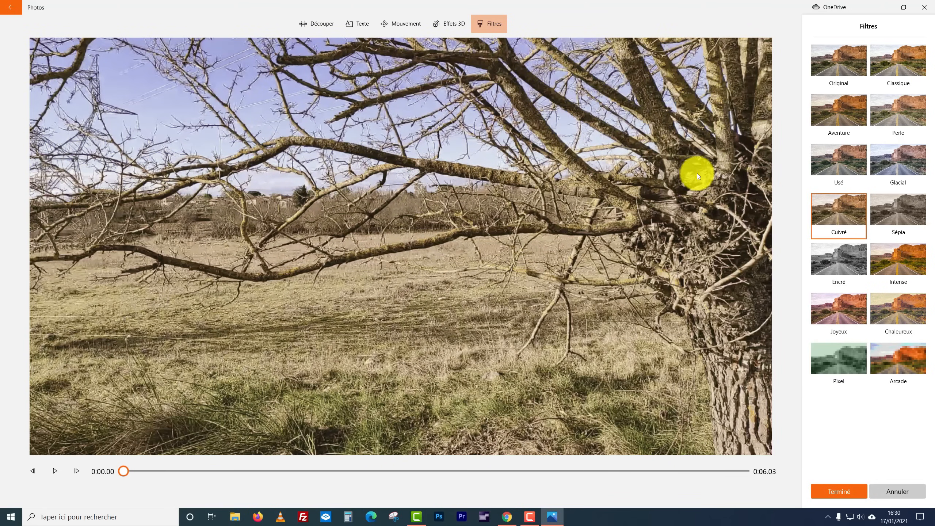
click(833, 115)
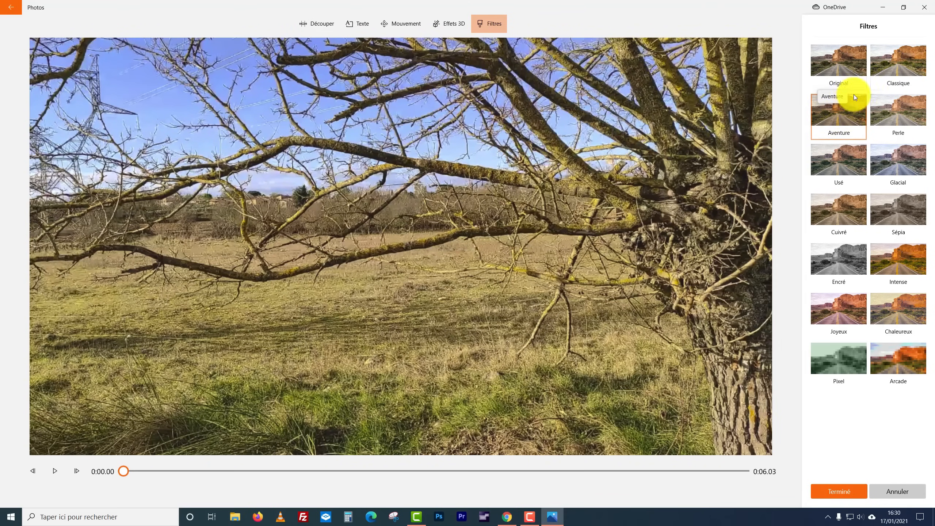
click(852, 64)
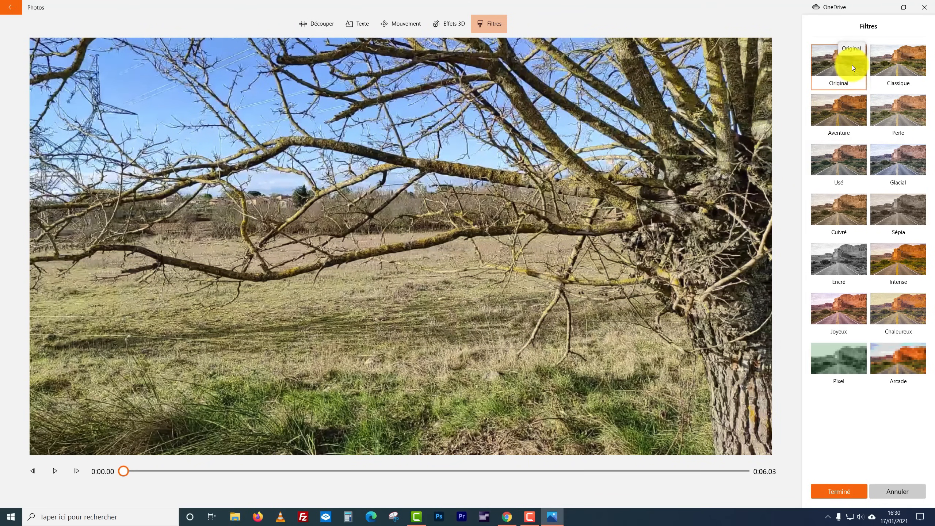
click(844, 104)
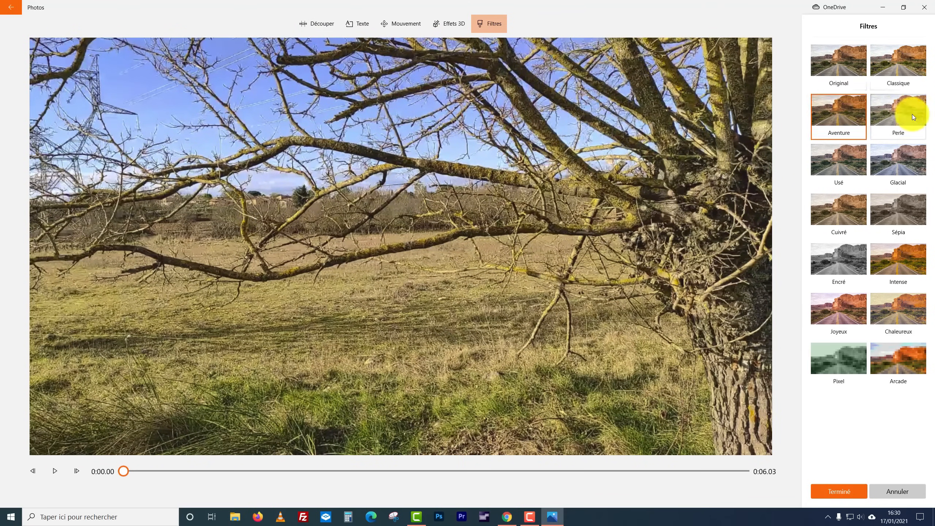
click(898, 261)
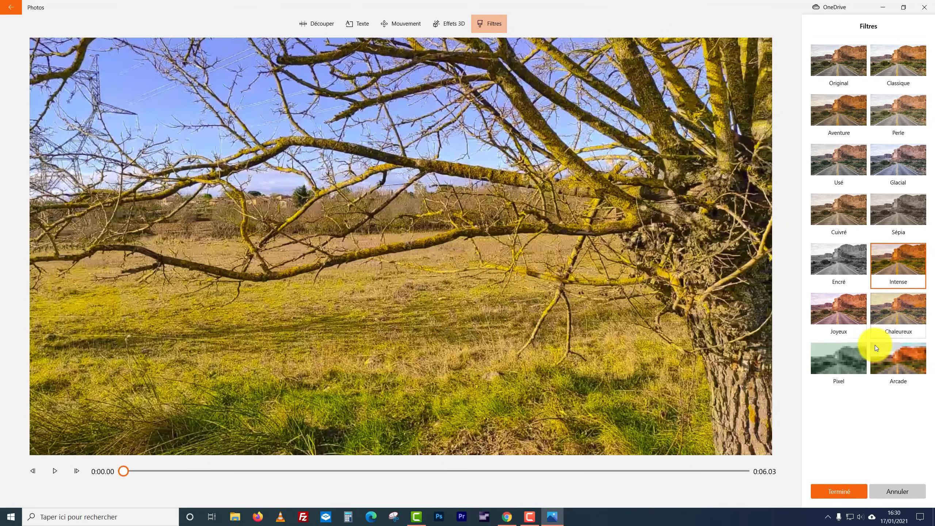
click(905, 311)
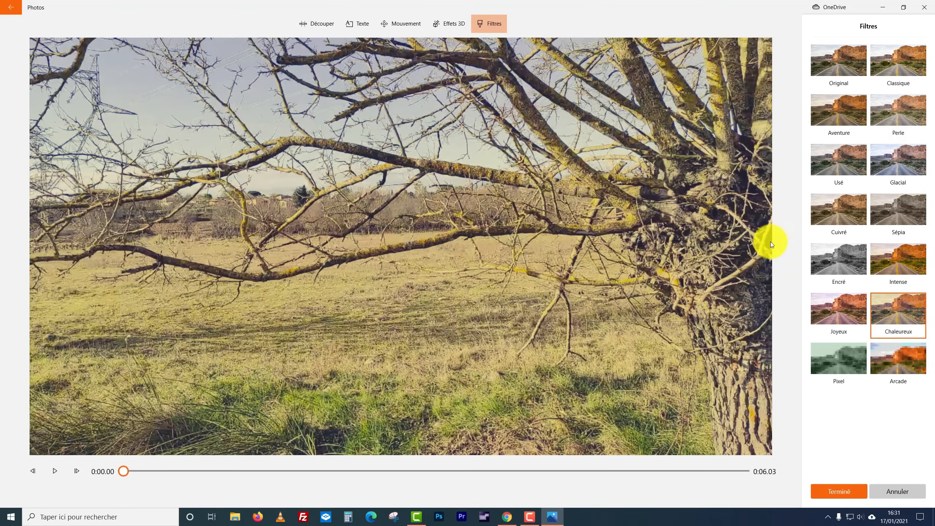
click(850, 266)
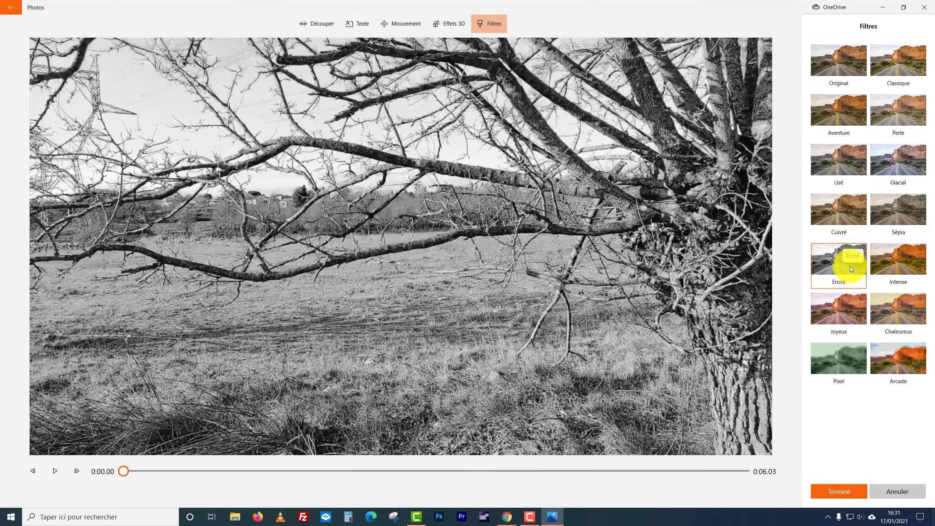
- Compare the Joyeux filter with the Original look and save the bare-tree clip with Joyeux applied
click(829, 313)
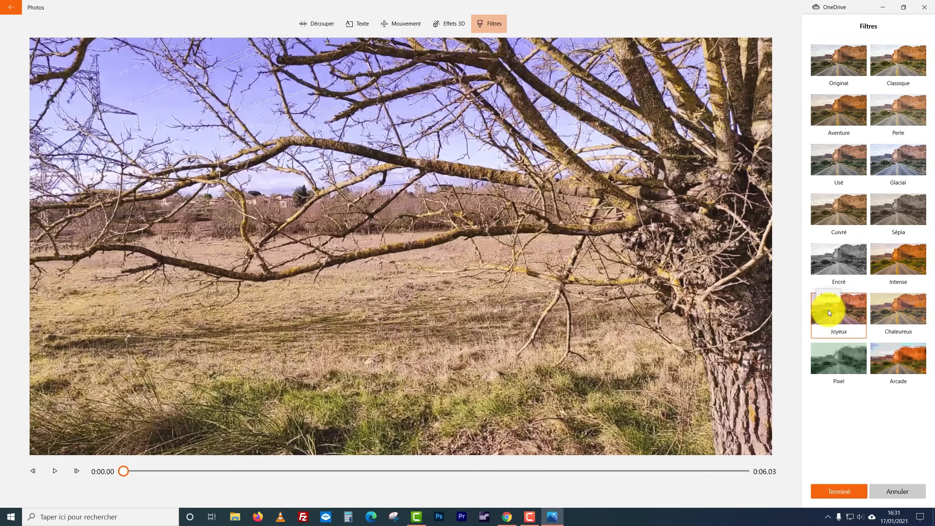
click(846, 63)
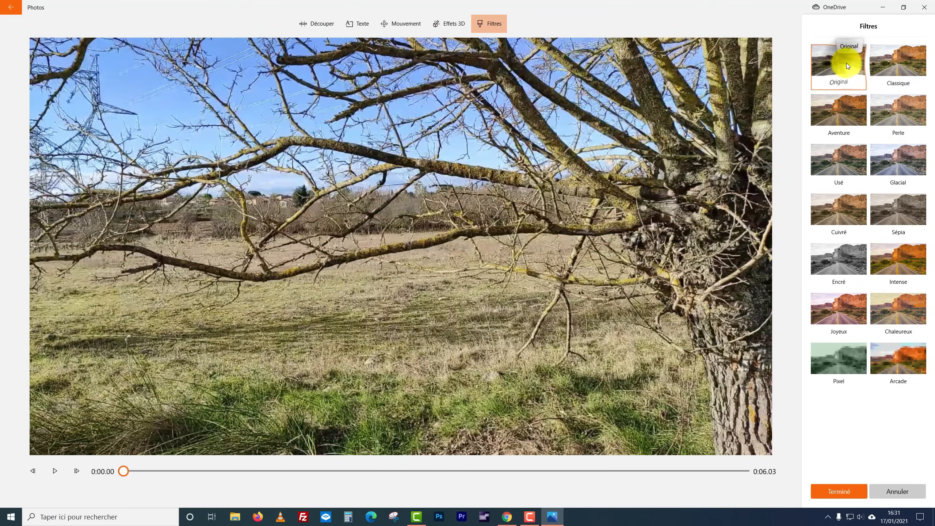
click(815, 310)
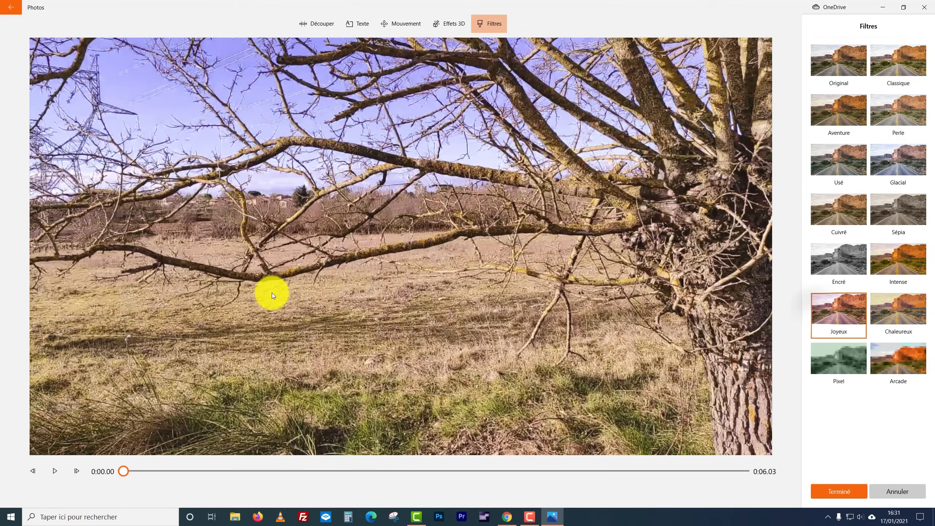
click(848, 491)
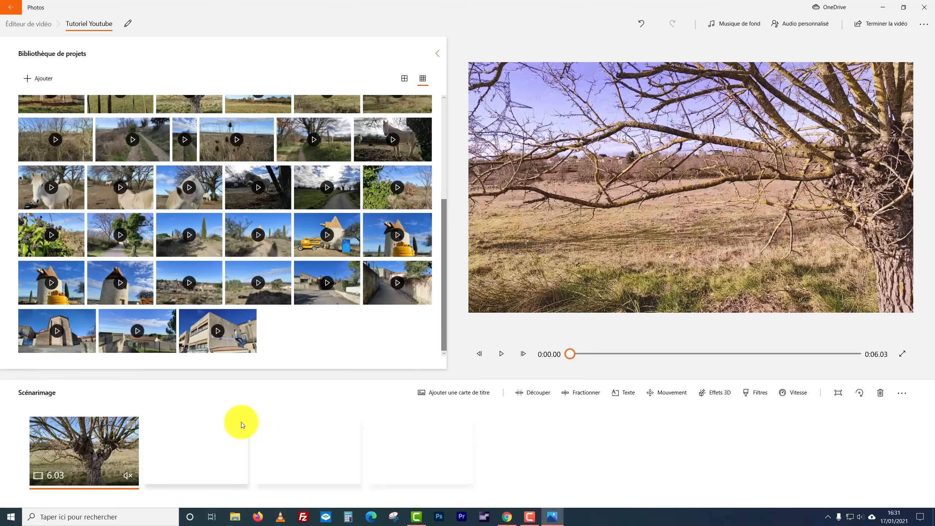
- Add the animated text "Quel beau titre" to the bare-tree clip
drag(570, 354, 637, 345)
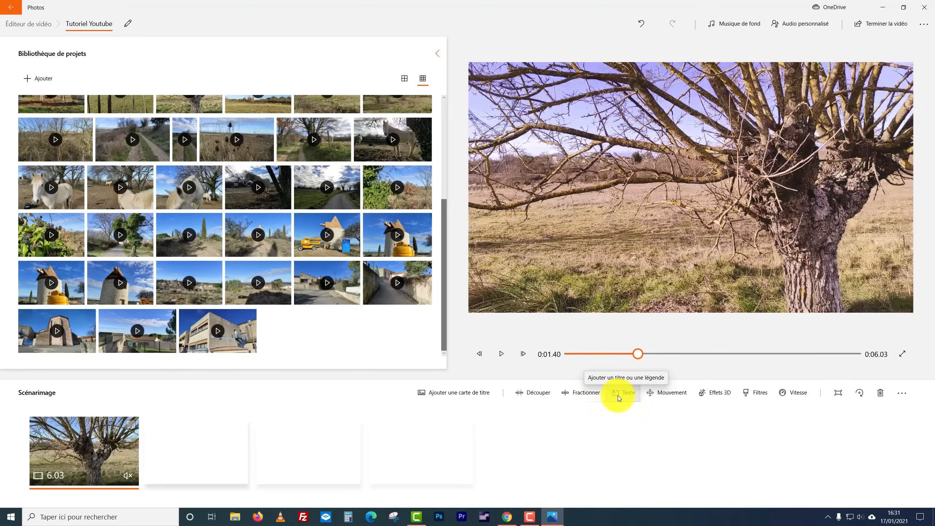
click(627, 392)
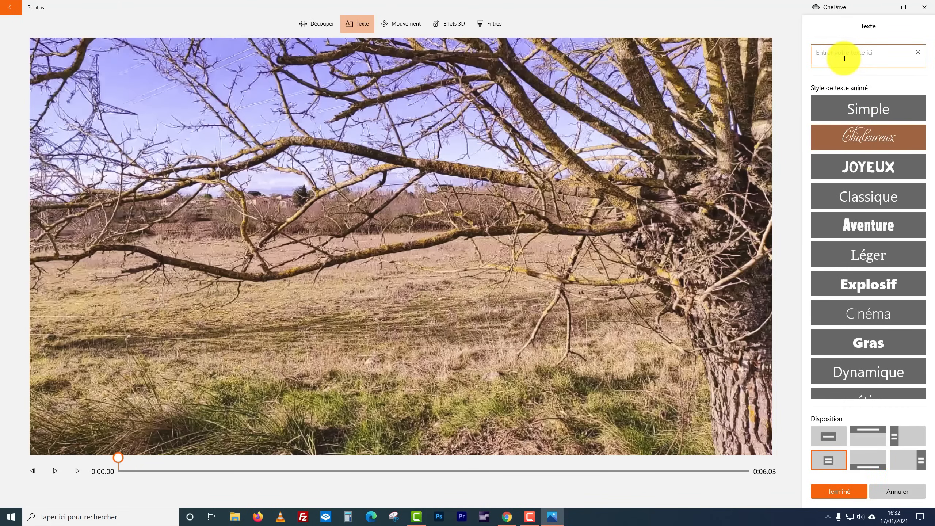
text(Que)
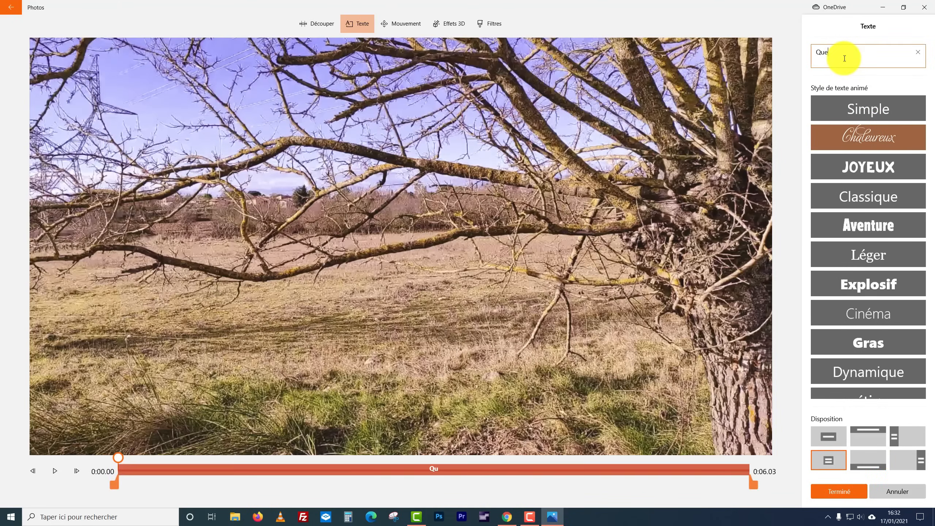
text(l beau titre)
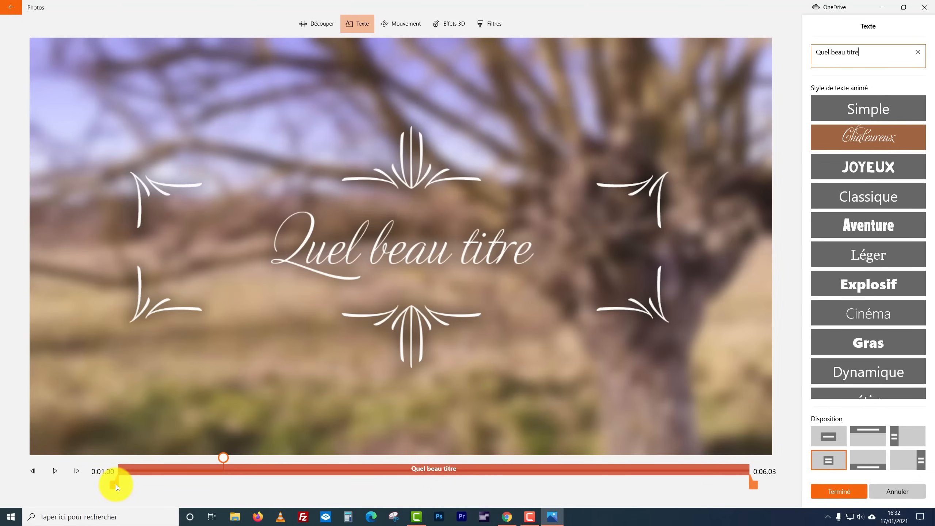
- Make the title run from 0:01.00 to just past the clip's middle, and play the result
drag(115, 485, 226, 474)
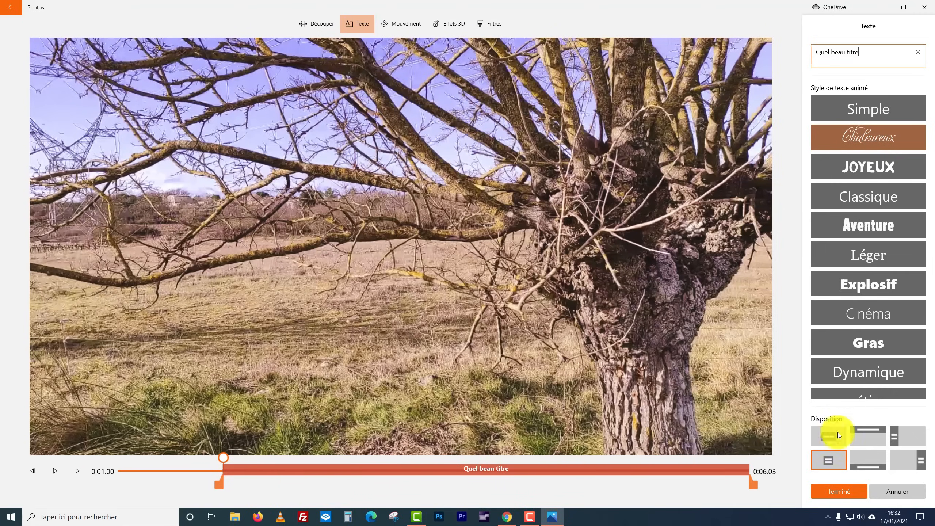
drag(753, 485, 493, 483)
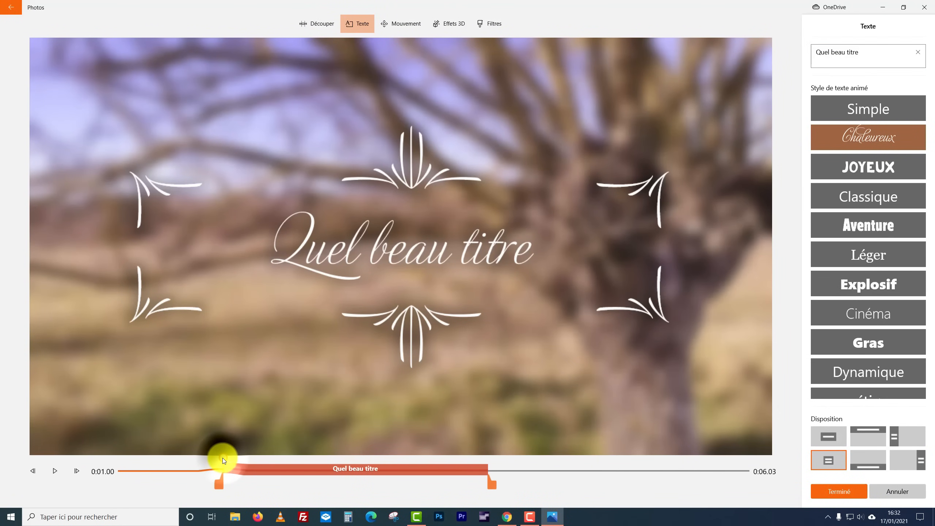
drag(222, 458, 102, 475)
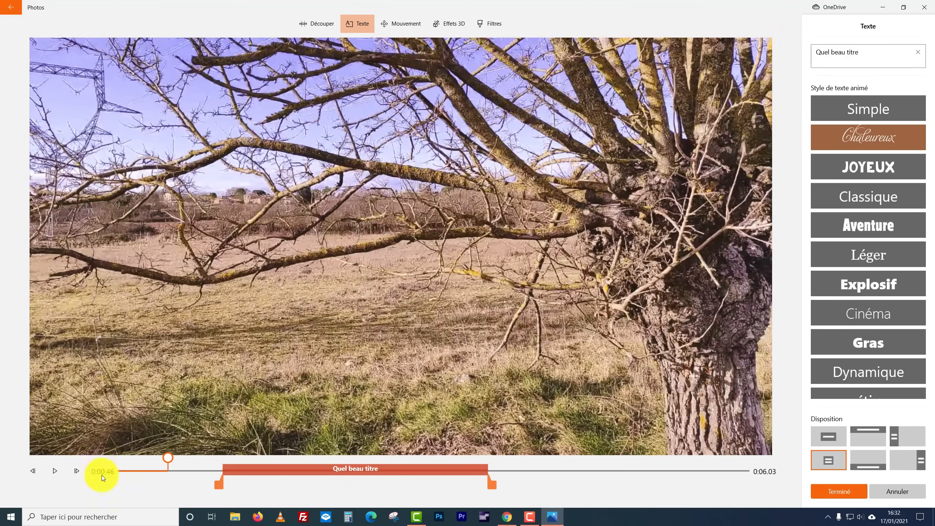
click(61, 472)
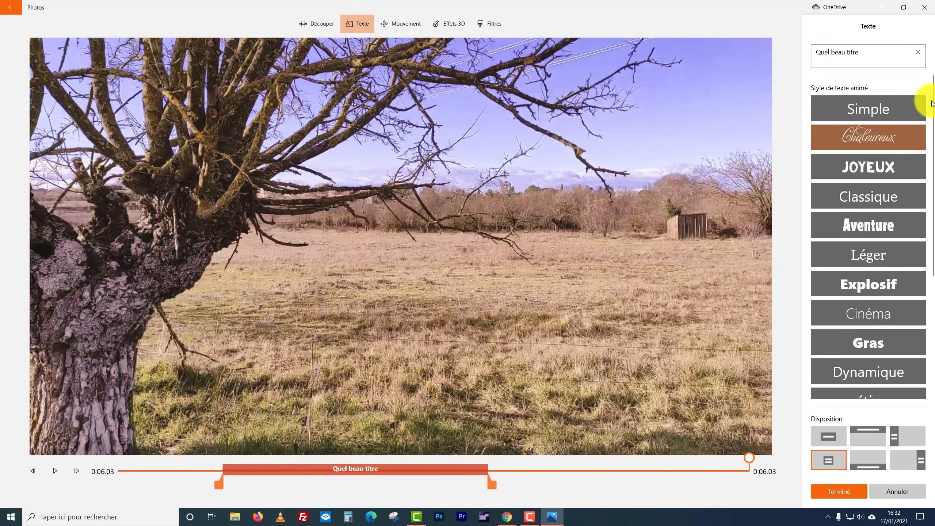
- Switch the title to the Aventure text style and stretch it from shortly after the clip's start to its end
click(862, 225)
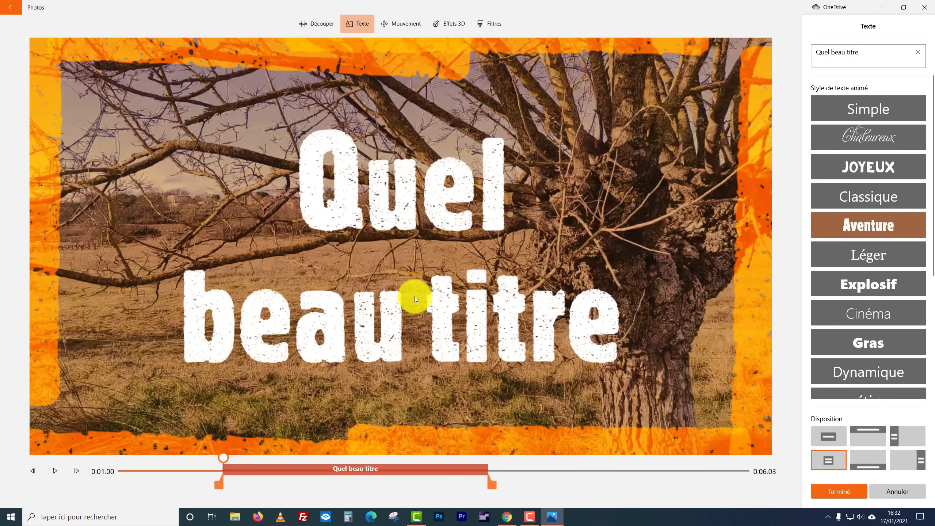
drag(222, 462, 112, 467)
drag(220, 487, 144, 478)
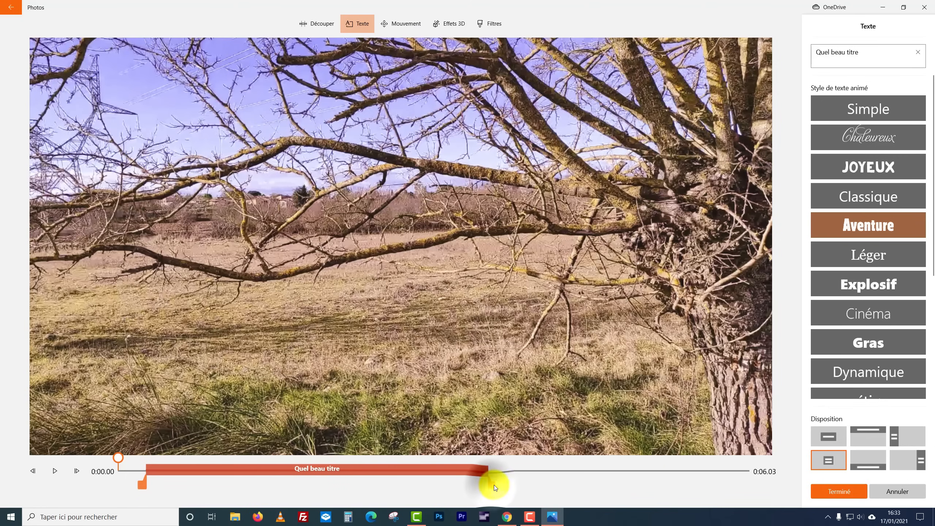
drag(495, 487, 761, 489)
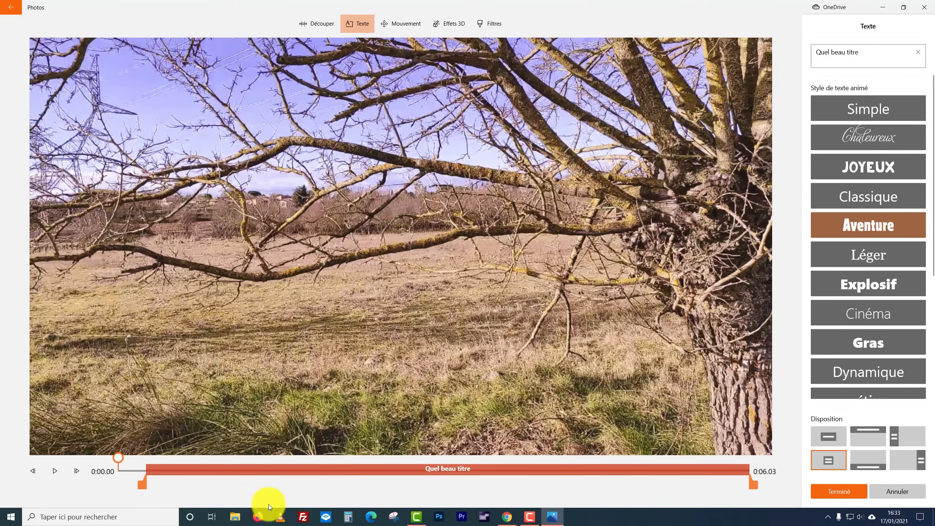
- Play and pause the title's preview, and shorten the title to end about a second before the clip does
click(54, 468)
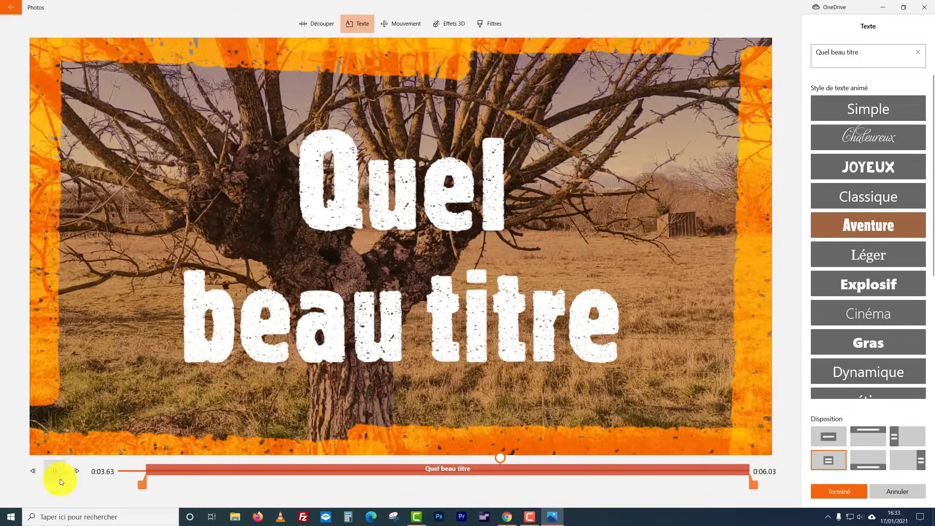
click(54, 471)
drag(748, 486, 625, 486)
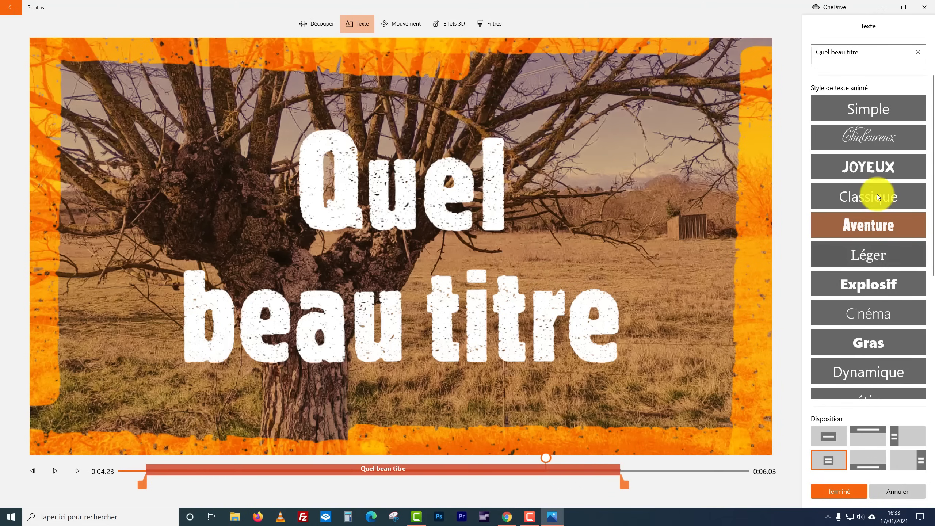
- Look through the animated text styles and save the title with the Aventure style
scroll(871, 221, down, 5)
scroll(871, 219, up, 3)
scroll(872, 220, up, 3)
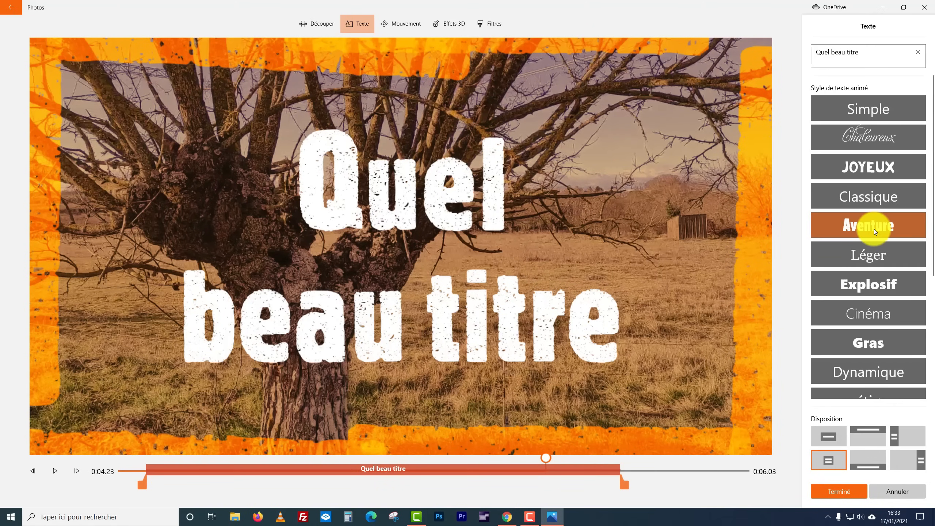
scroll(874, 228, down, 4)
scroll(874, 227, up, 4)
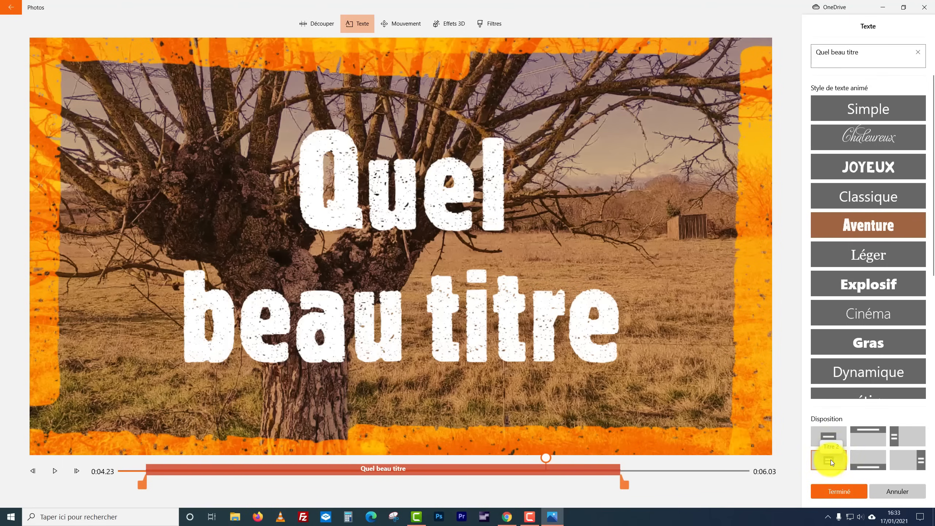
click(841, 492)
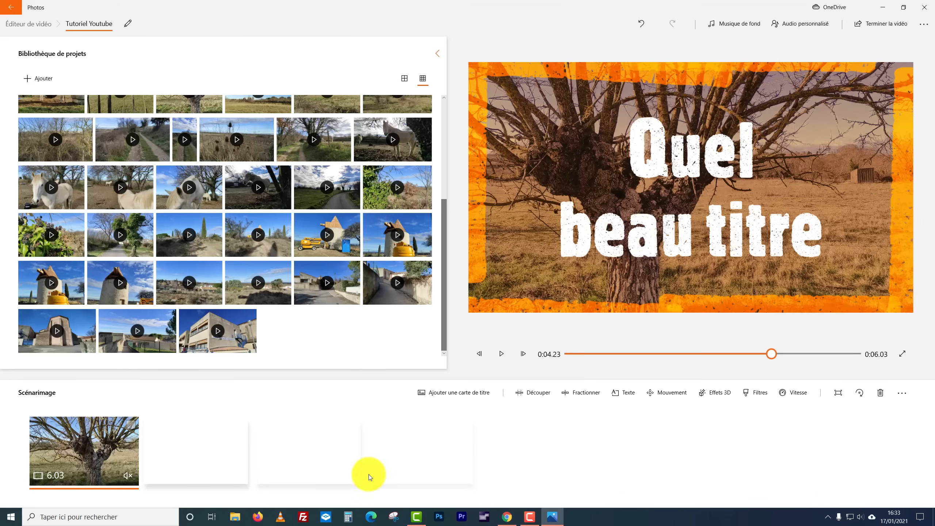
- Play the bare-tree clip with its filter and title from the beginning
drag(773, 355, 553, 367)
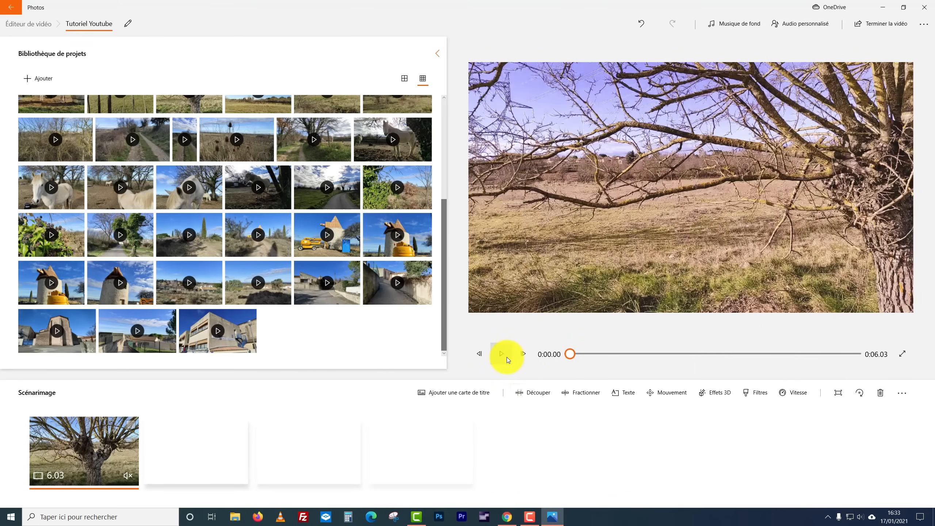
click(502, 355)
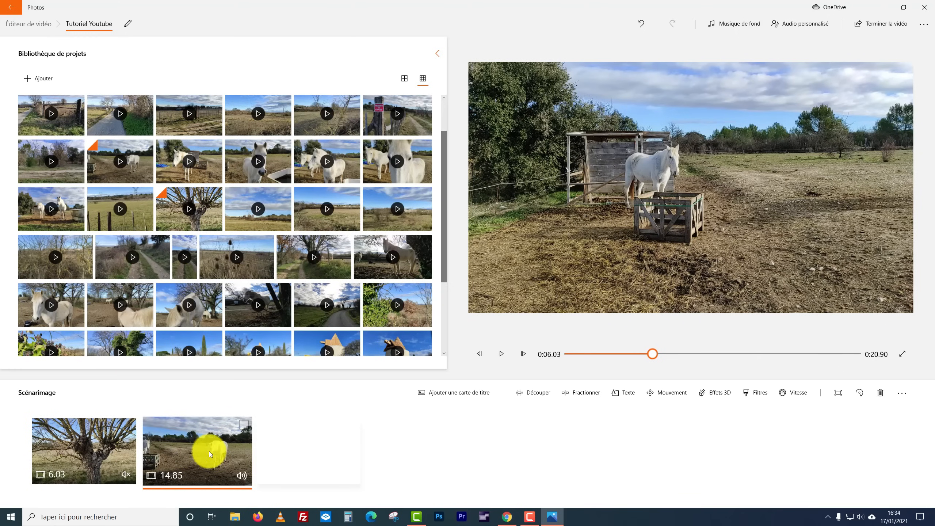
- Trim the horse clip to the section between 0:04.33 and 0:08.73 and save the trim
click(542, 393)
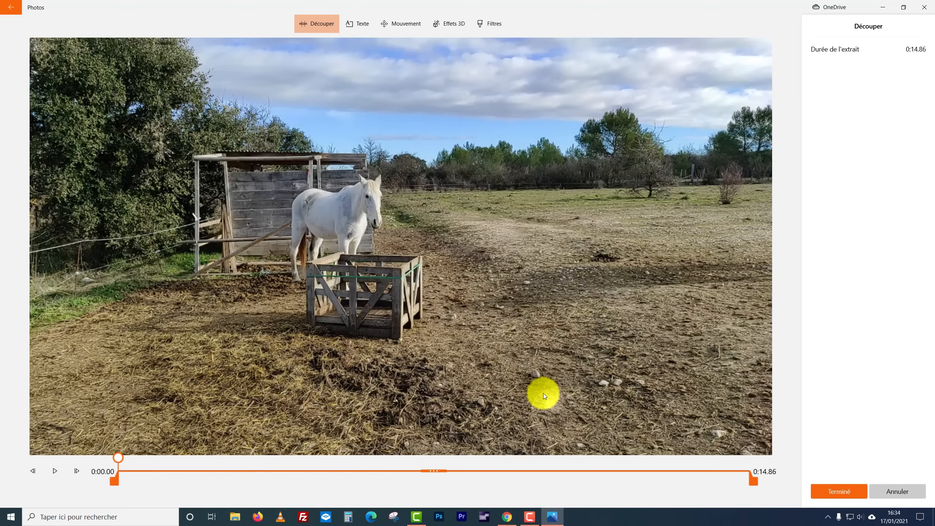
drag(116, 477, 292, 419)
drag(754, 477, 492, 476)
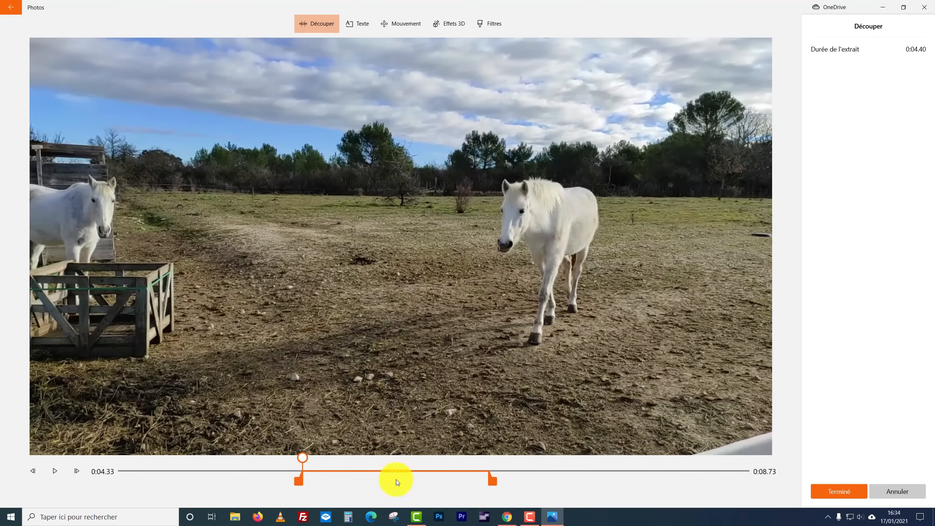
click(841, 489)
- Preview the montage from about 0:03 to its end and mute the horse clip
drag(737, 355, 655, 354)
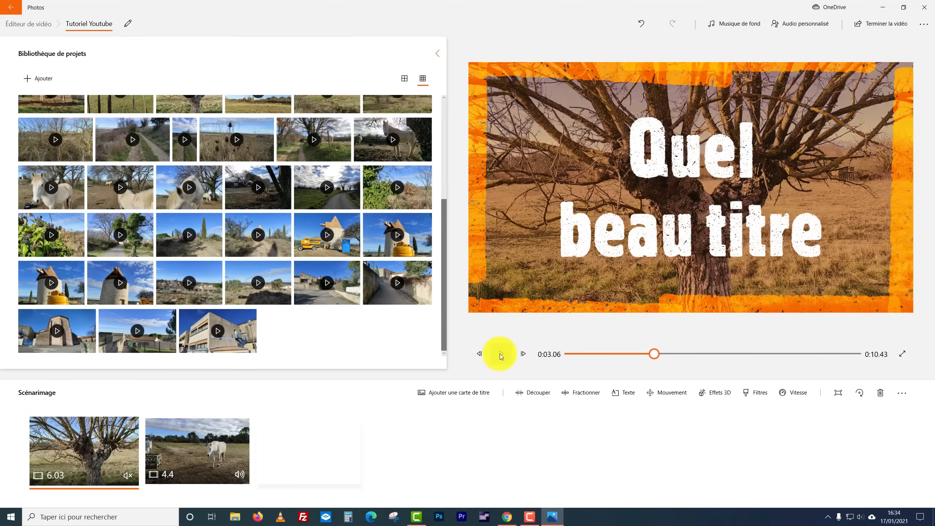
click(501, 355)
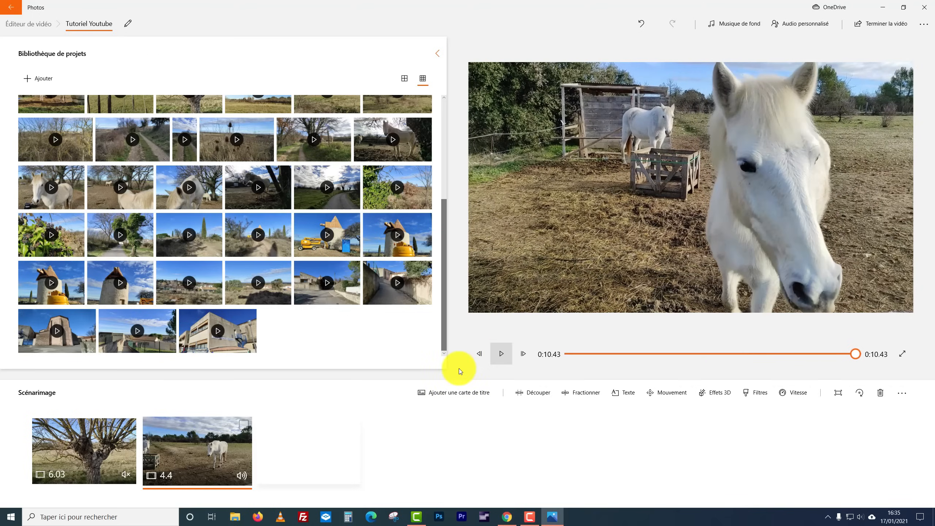
click(249, 476)
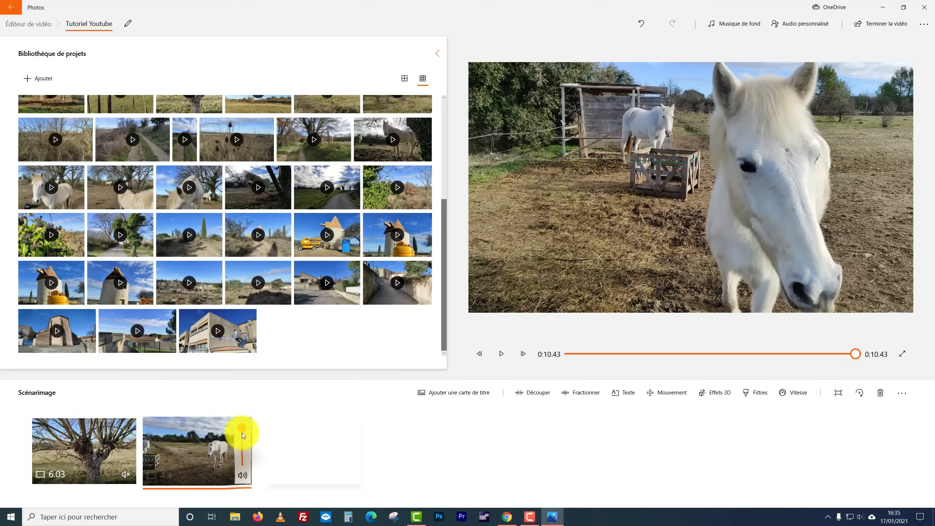
drag(242, 433, 247, 485)
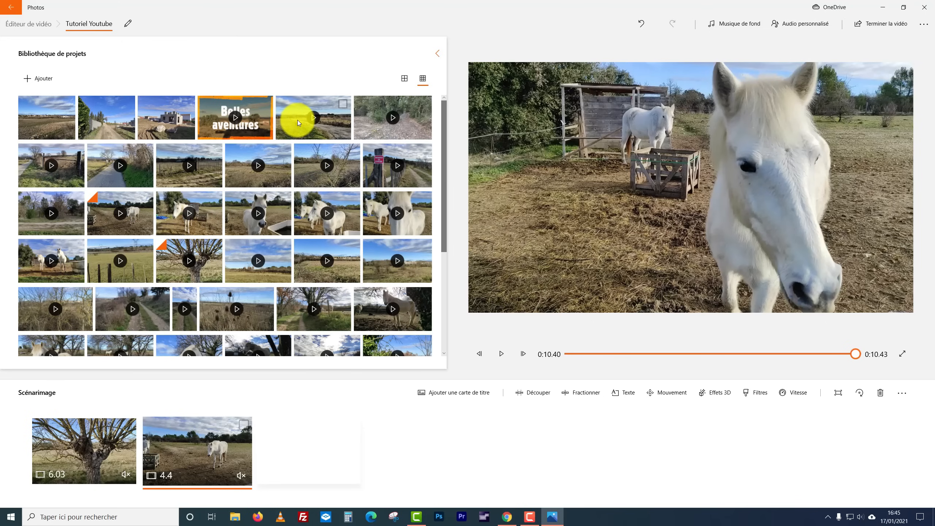
- Add the library clip of the country road after the horse clip in the storyboard and mute it
drag(298, 120, 325, 458)
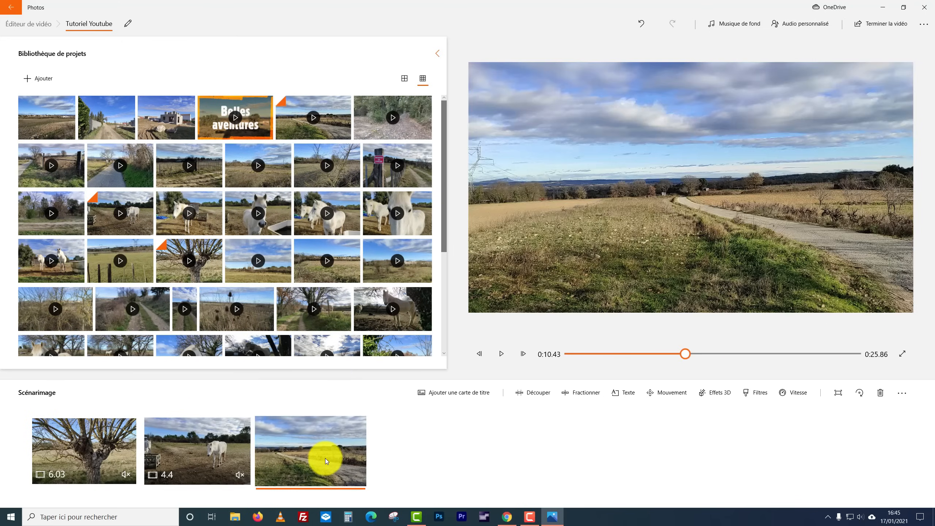
click(355, 475)
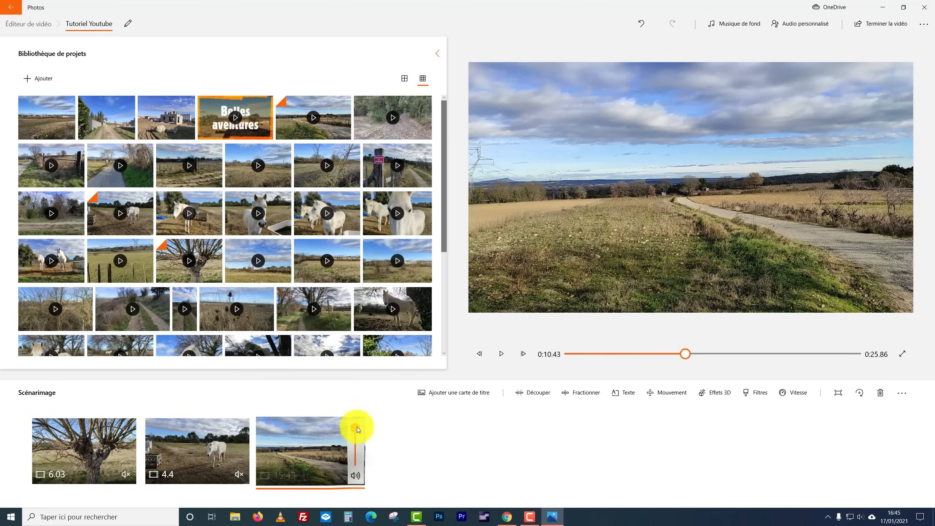
drag(356, 427, 358, 500)
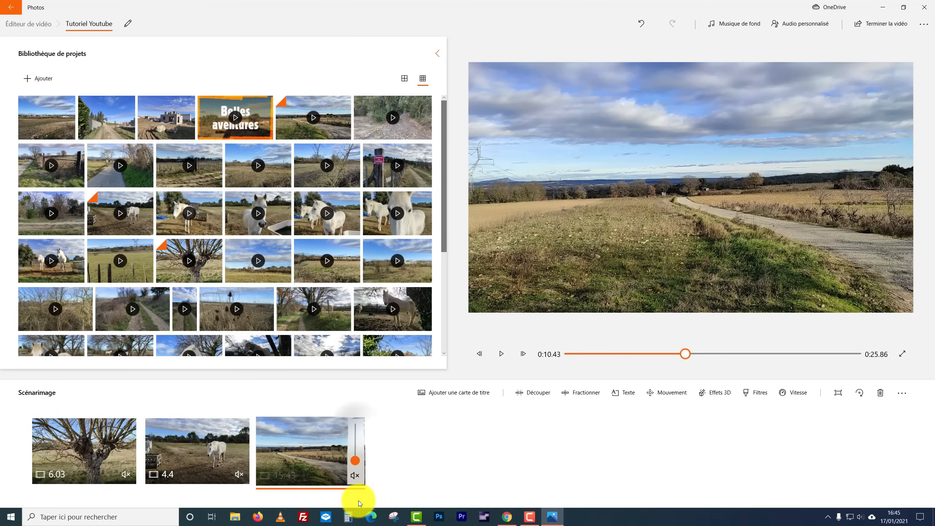
- Add the Incendie 3D effect to the country-road clip at about 0:09.26
click(711, 392)
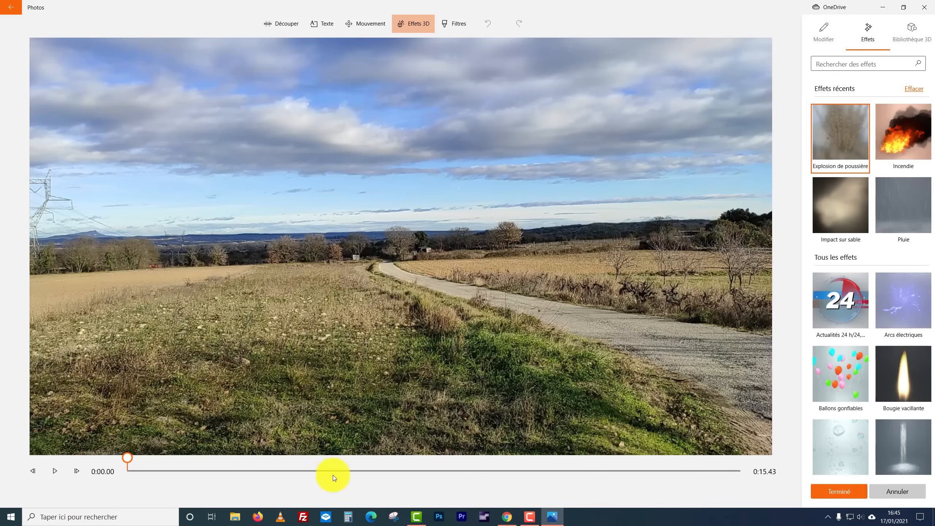
drag(145, 461, 495, 469)
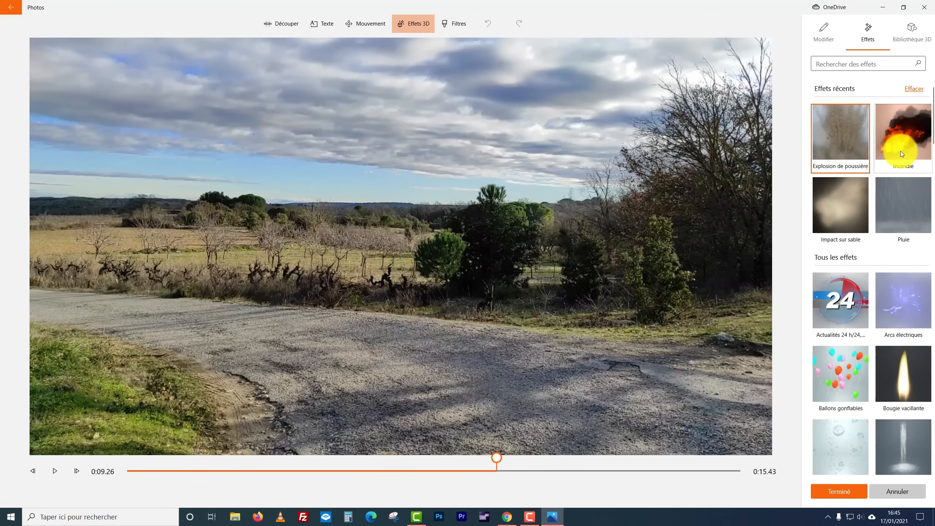
scroll(867, 219, down, 10)
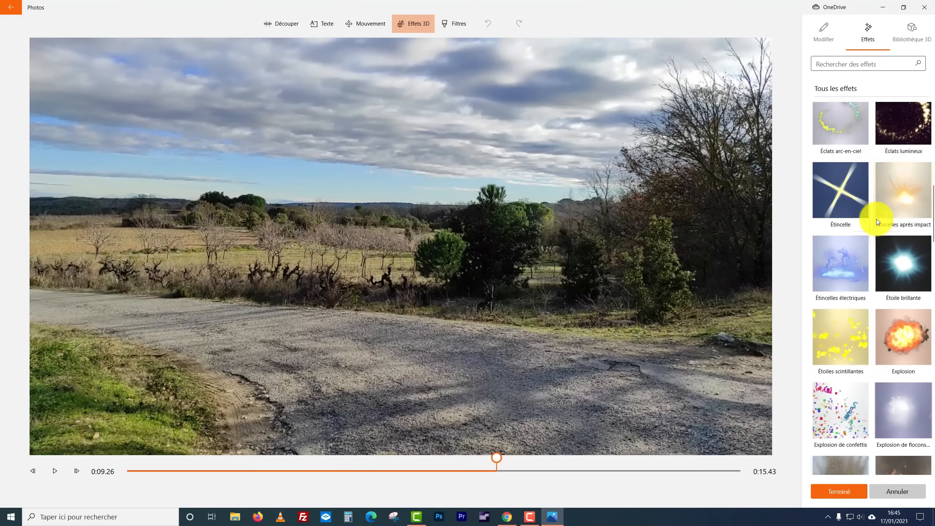
scroll(877, 220, down, 10)
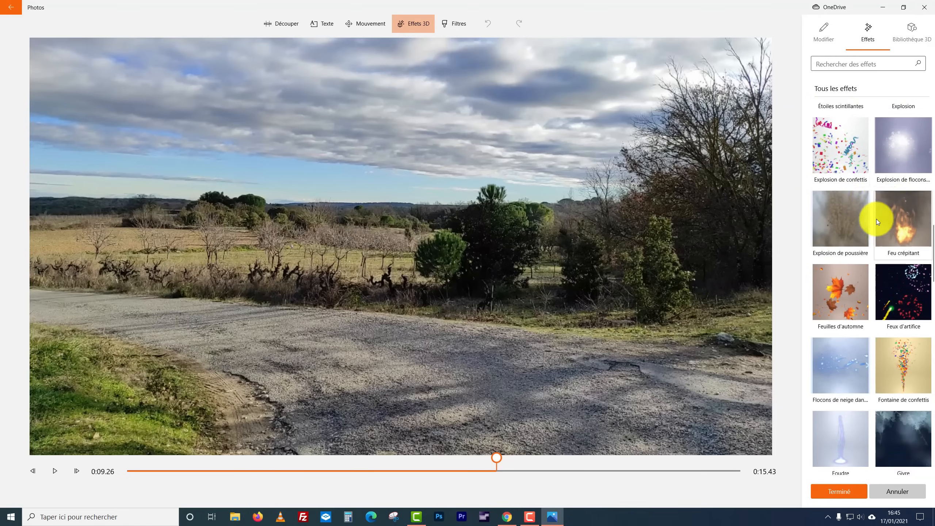
scroll(876, 219, down, 3)
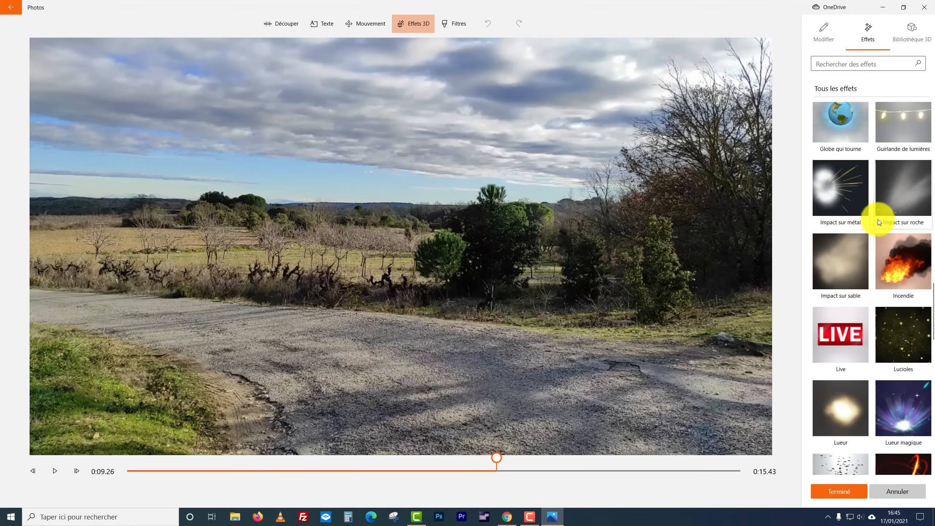
click(905, 267)
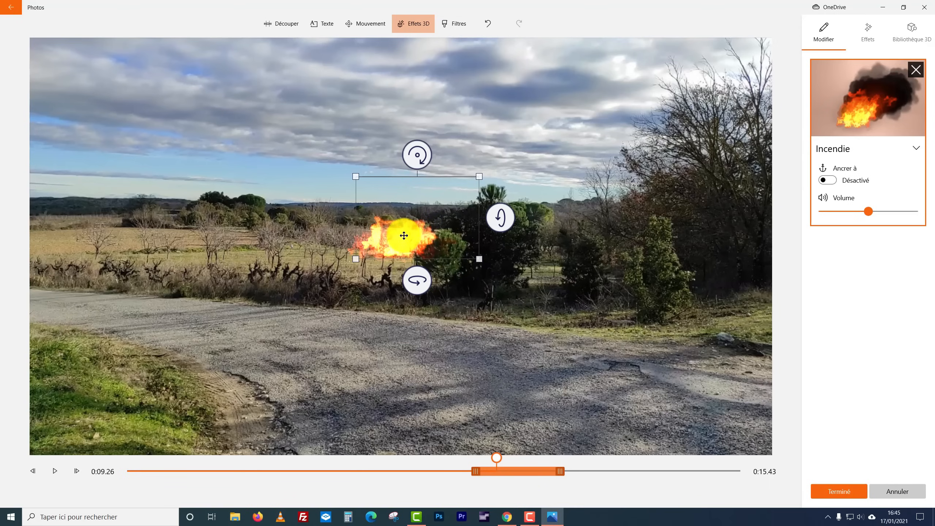
- Move the fire onto the roadside bushes in front of the trees and enlarge it slightly
drag(404, 235, 505, 290)
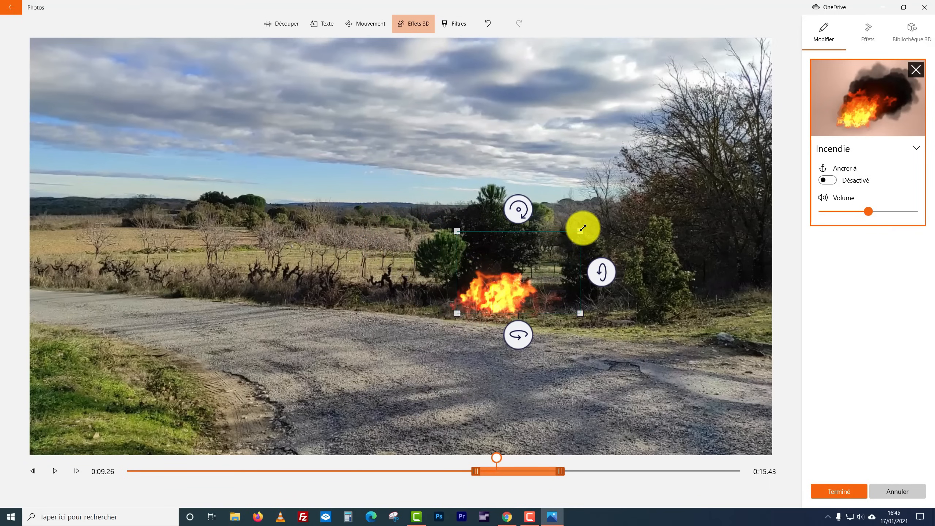
drag(581, 227, 566, 206)
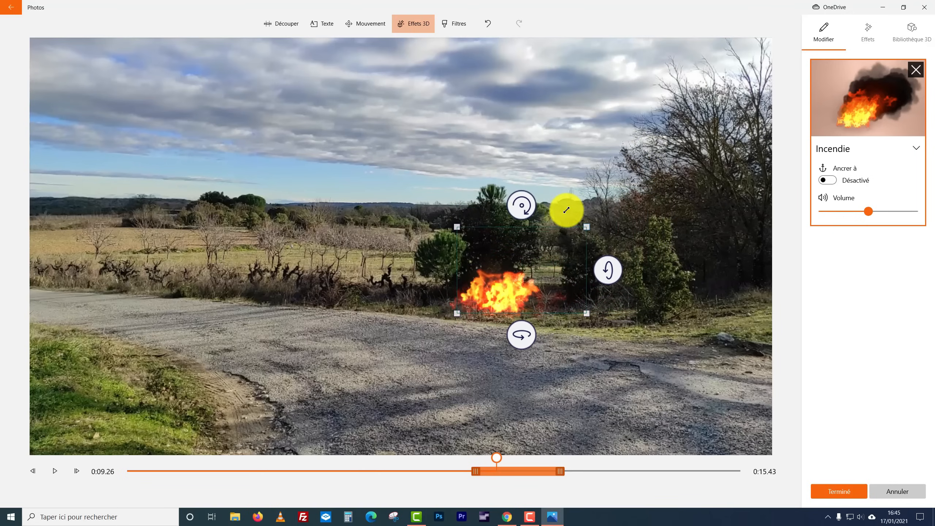
drag(482, 299, 482, 298)
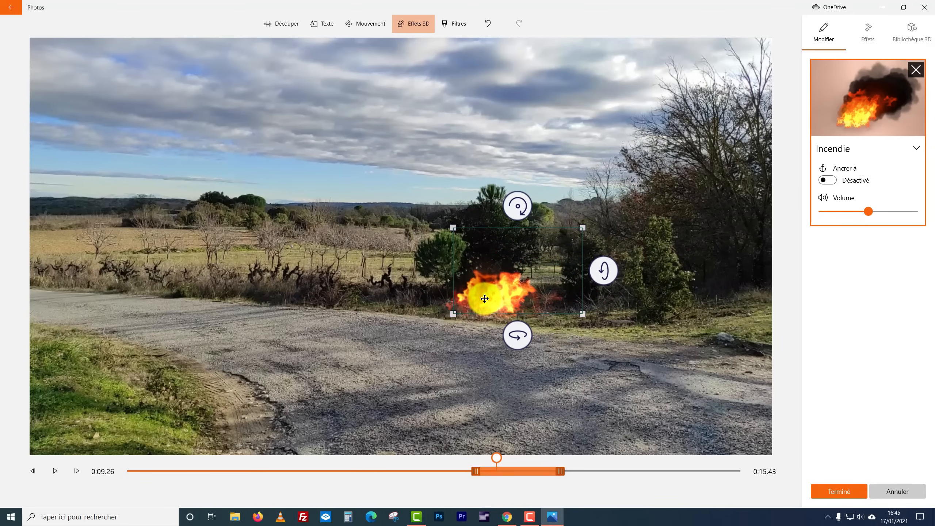
- Anchor the fire to the roadside at its base, extend it to the end of the clip, and save the effect
click(827, 180)
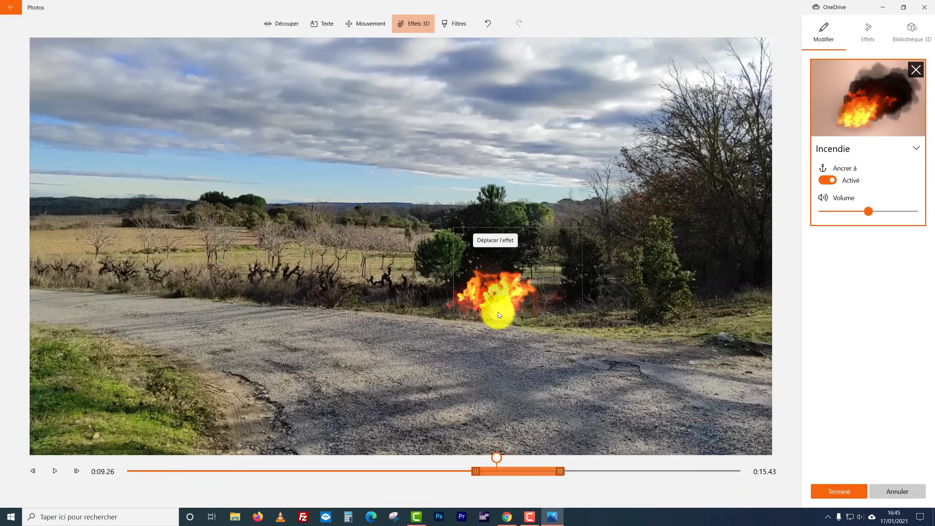
click(498, 312)
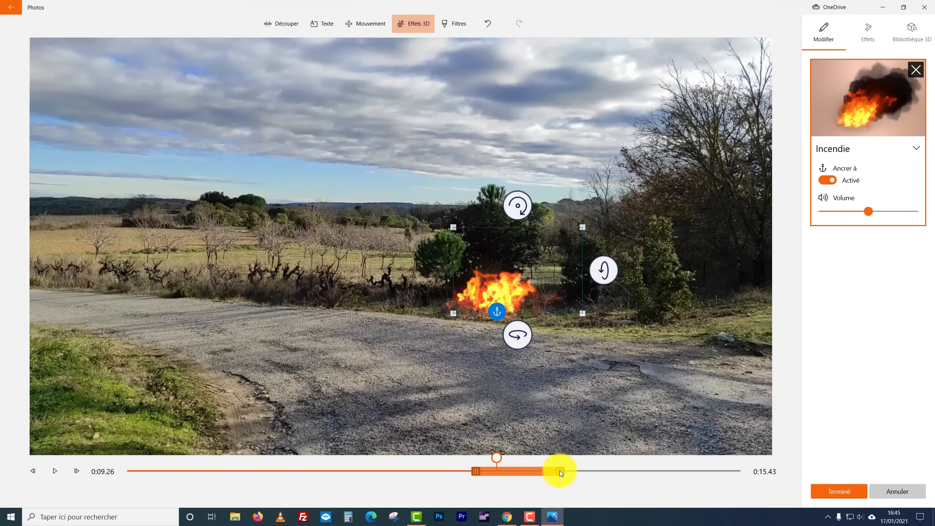
drag(560, 473, 751, 473)
click(839, 493)
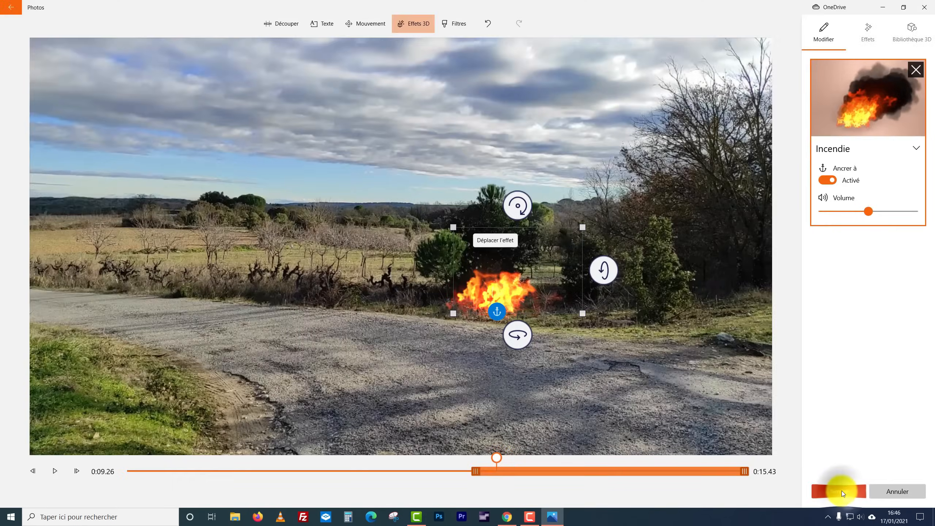
click(842, 492)
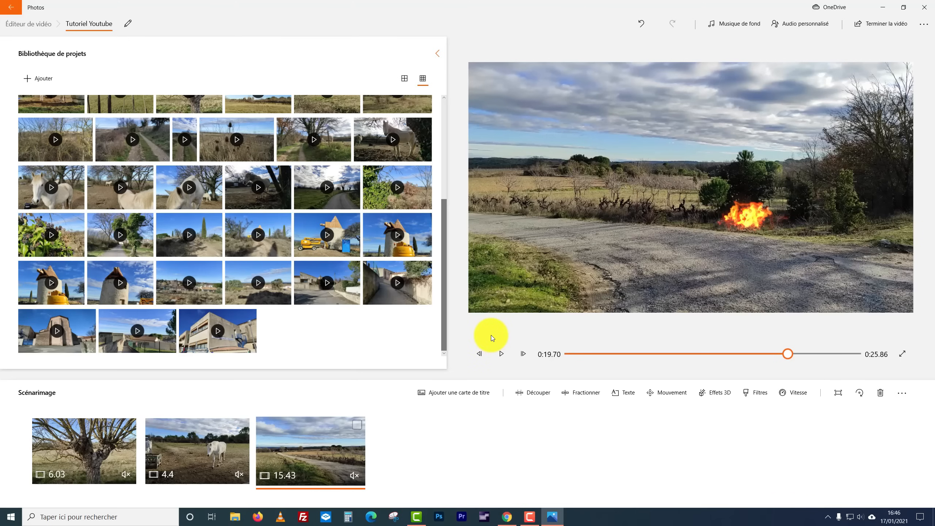
- Play the country-road clip with its fire effect from about 0:12.8 of the montage to the end
drag(785, 355, 711, 357)
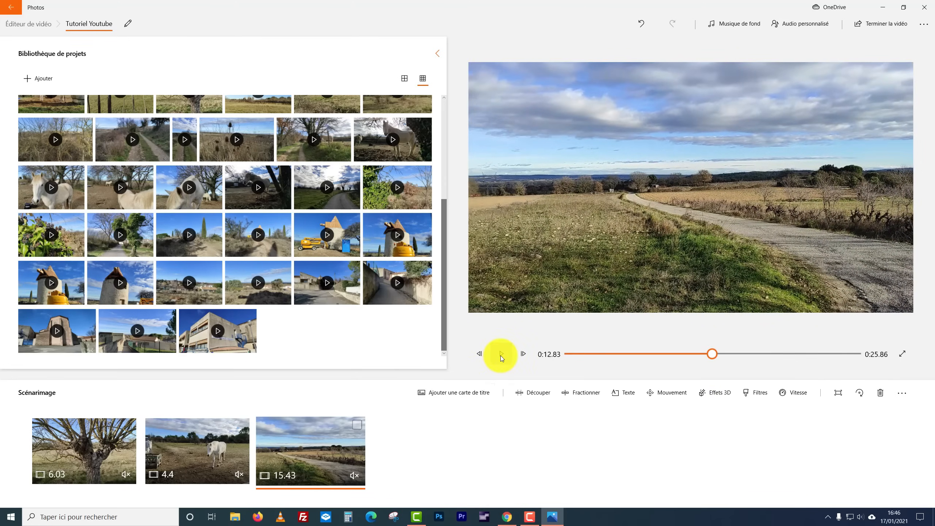
click(501, 355)
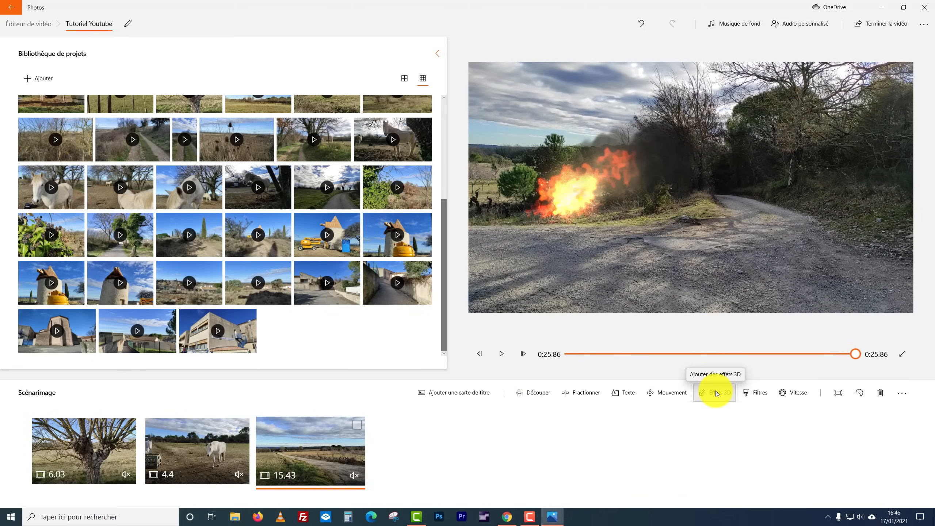
- Replace the Incendie effect on the country-road clip with the Foudre 3D effect at about 0:03.36
click(716, 391)
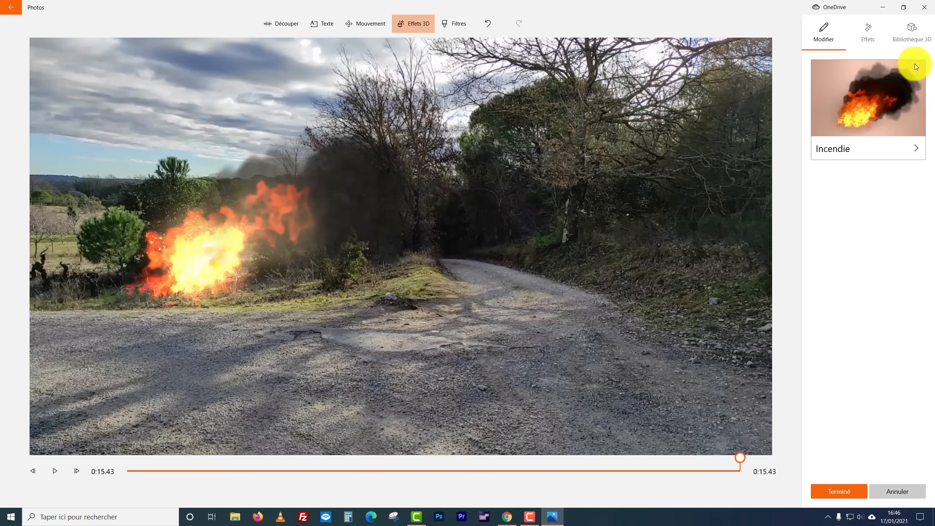
click(915, 70)
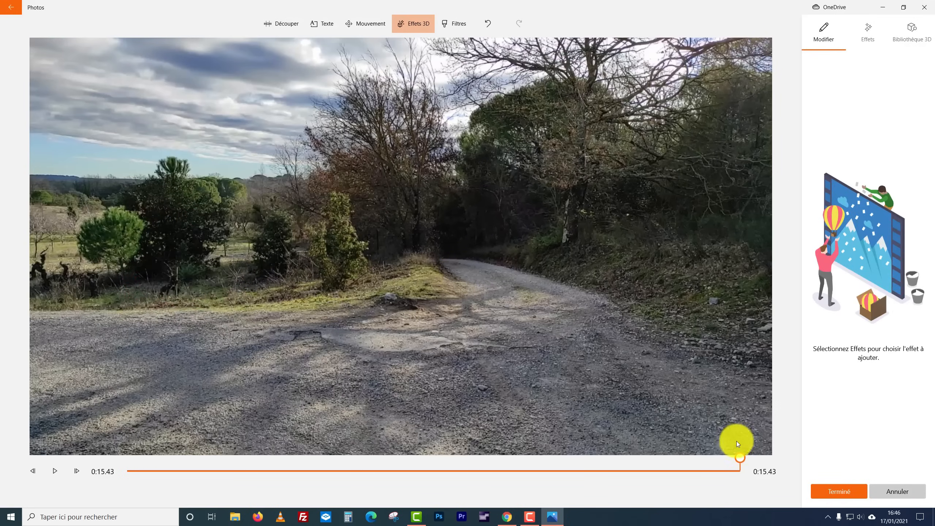
drag(740, 456, 262, 471)
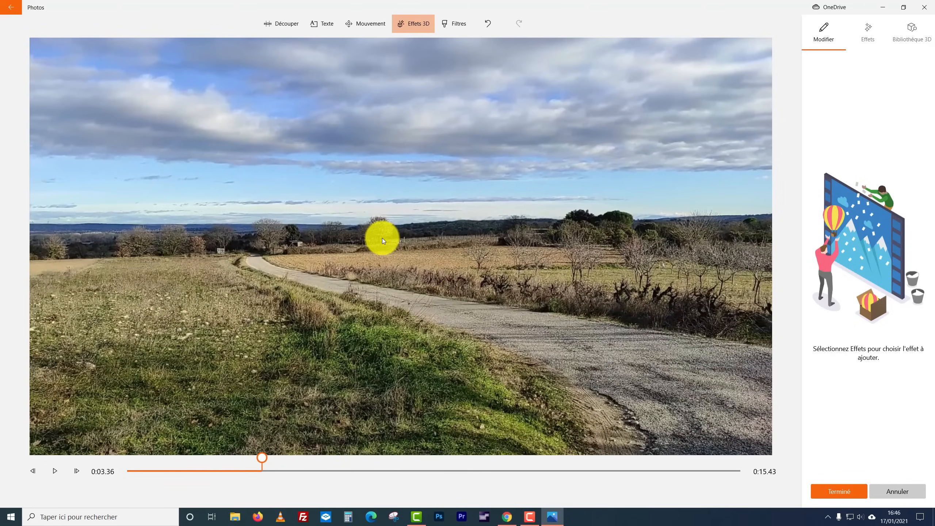
click(875, 37)
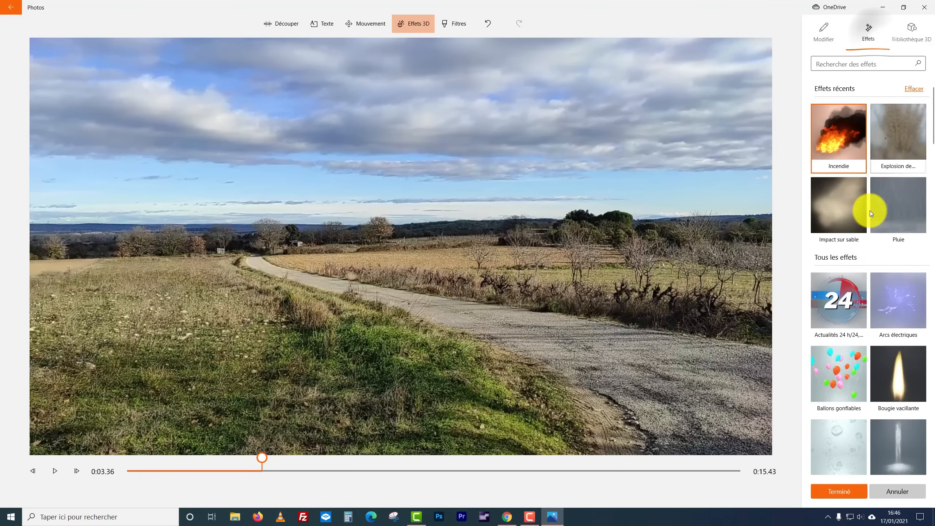
scroll(867, 241, down, 4)
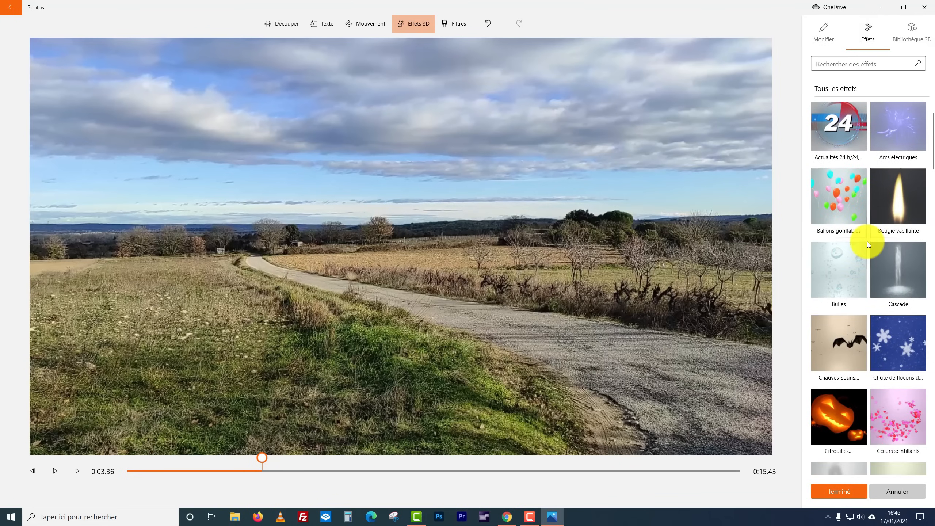
scroll(834, 289, down, 5)
click(834, 289)
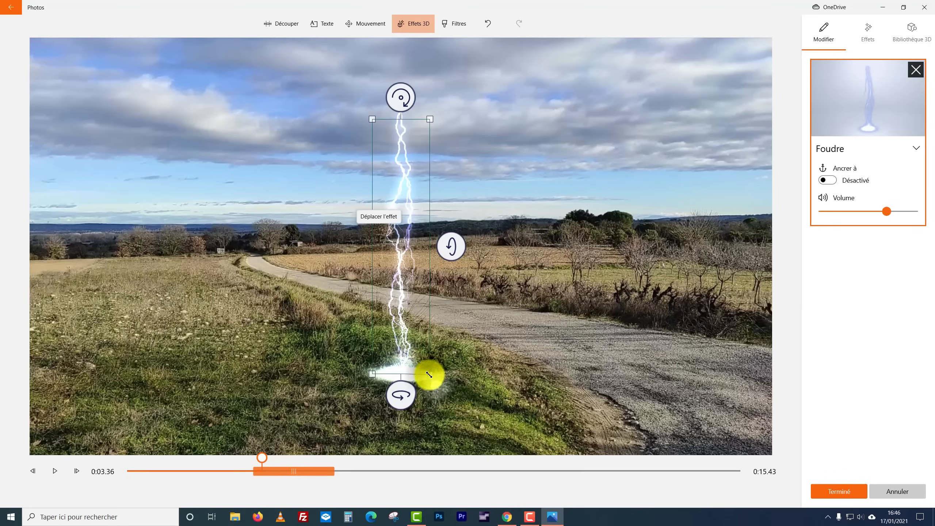
- Shrink the lightning and stand it on the tree at the horizon beyond the road, anchor its base there, and save the effect
drag(430, 377, 377, 206)
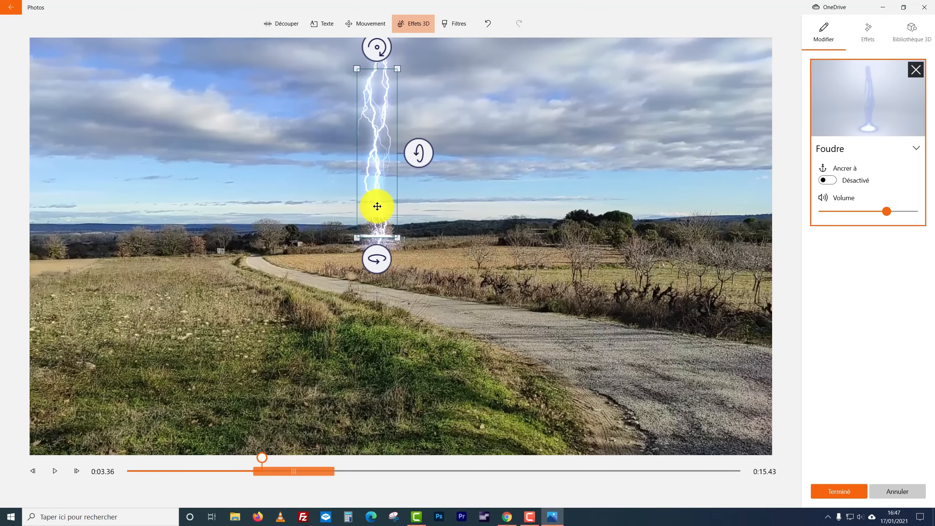
click(828, 181)
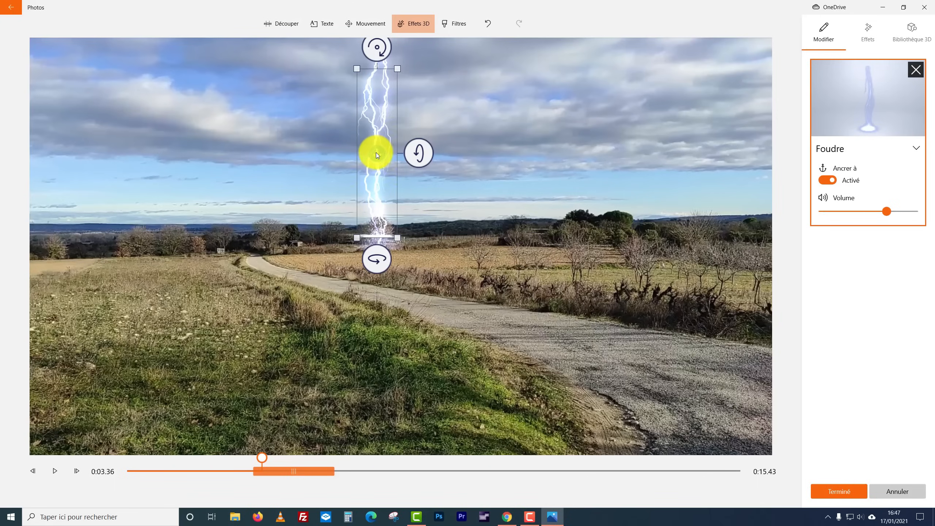
drag(375, 152, 376, 246)
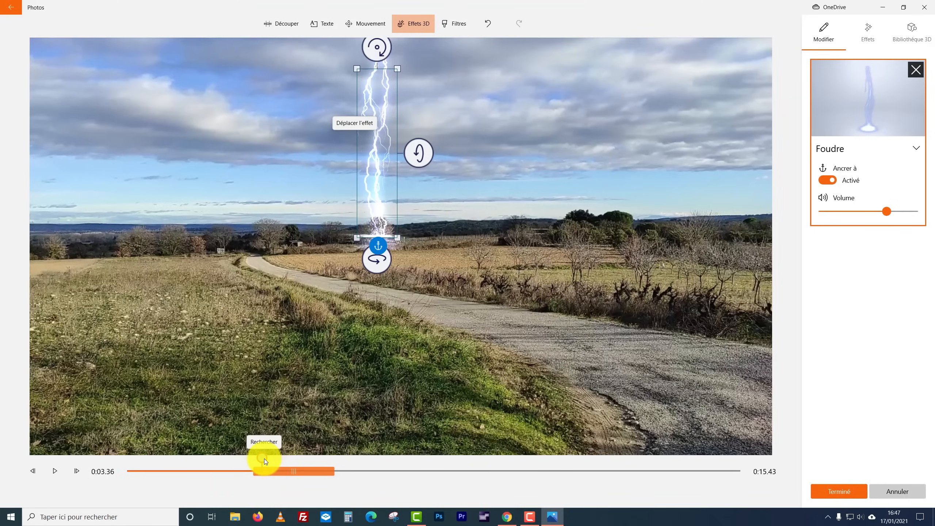
click(839, 492)
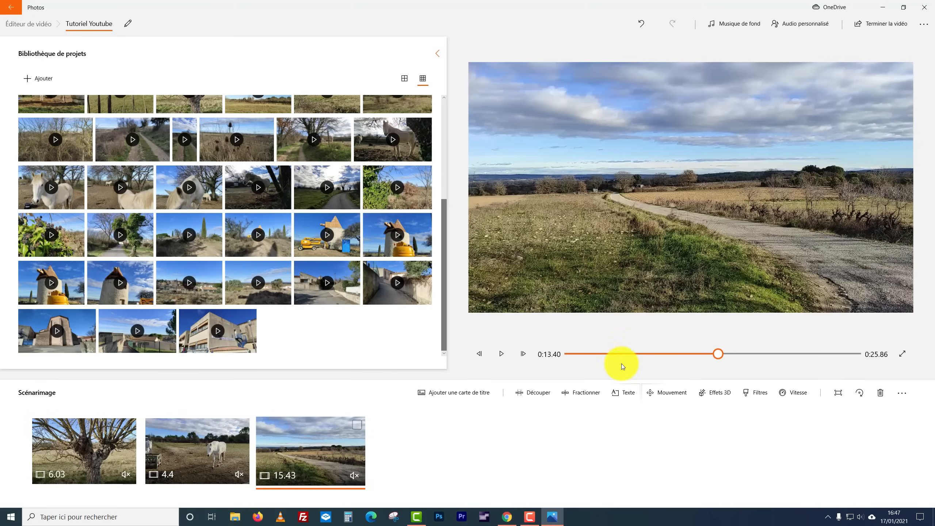
- Play the country-road clip with its lightning effect from about 0:10.60 of the montage, replaying the lightning moment
drag(719, 356, 688, 355)
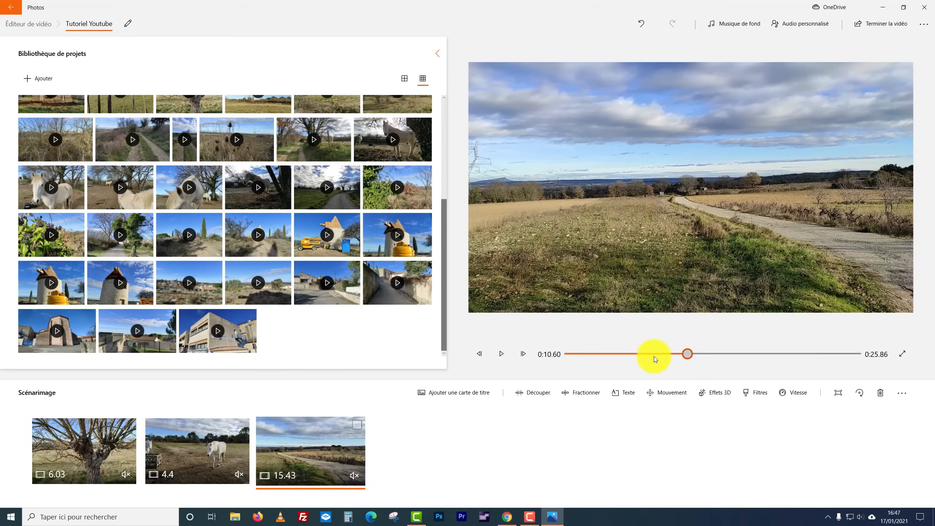
click(504, 357)
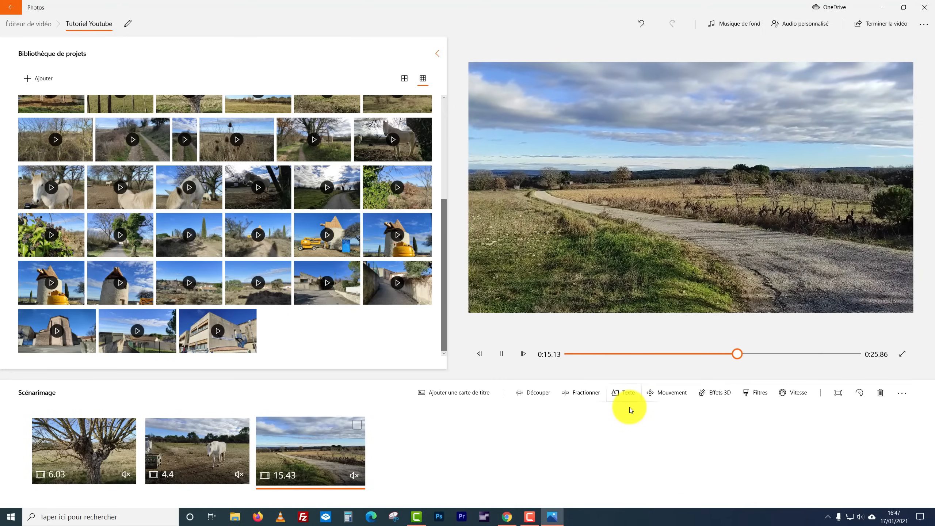
click(502, 356)
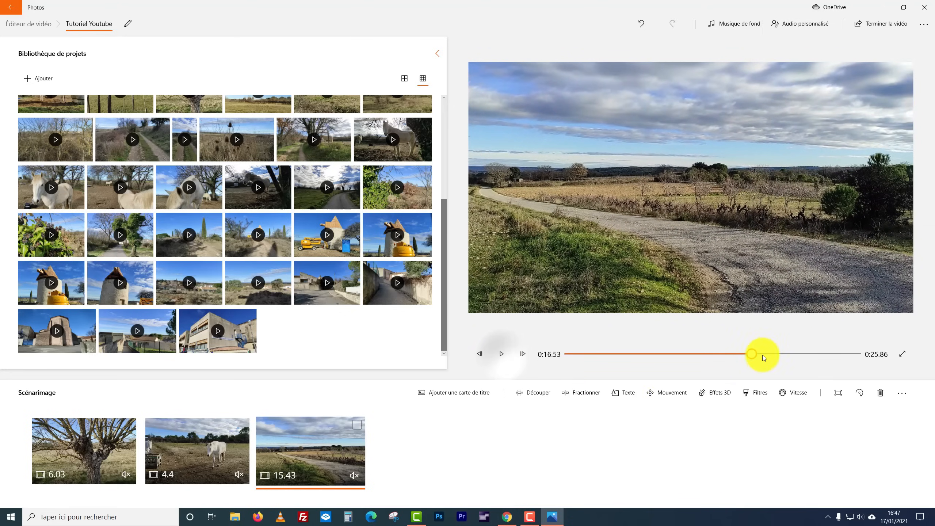
drag(749, 354, 705, 359)
click(507, 353)
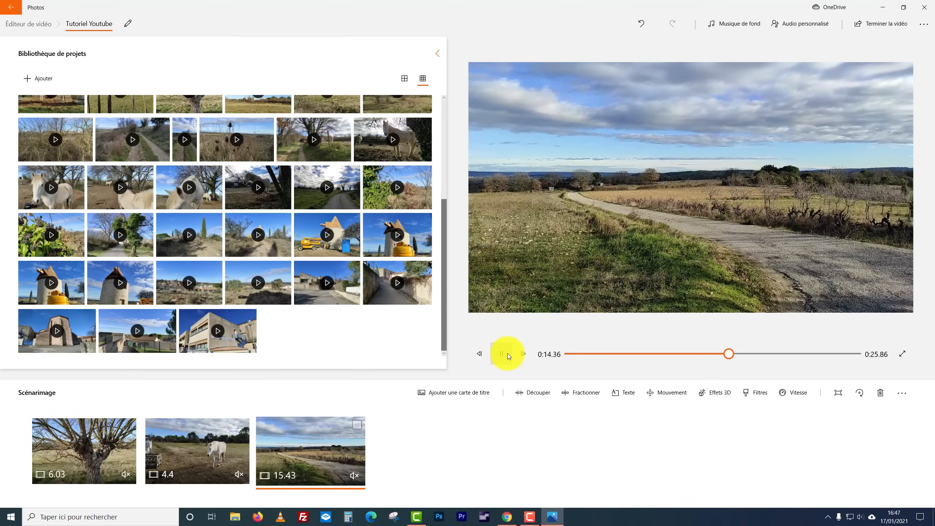
click(507, 354)
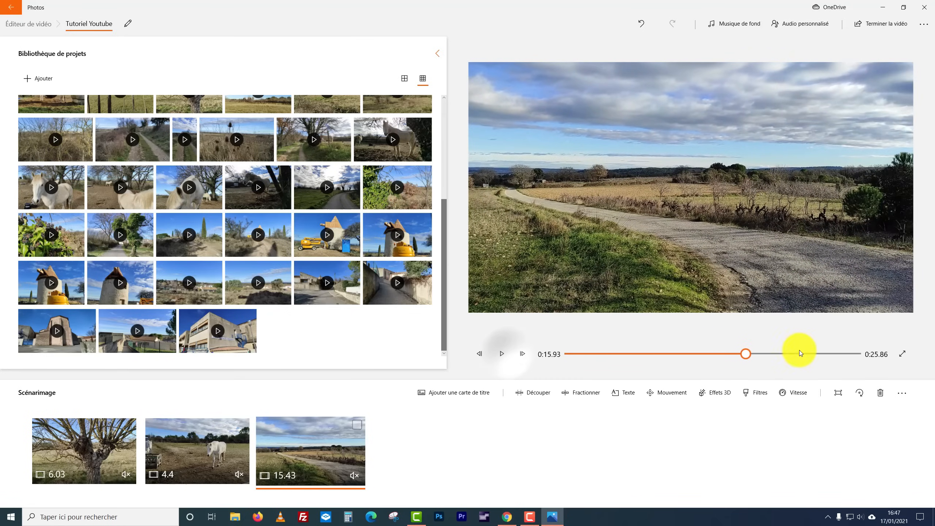
- Replace the Foudre effect on the country-road clip with Explosion de poussière at about 0:07.26, placing the dust over the road's far edge
click(711, 394)
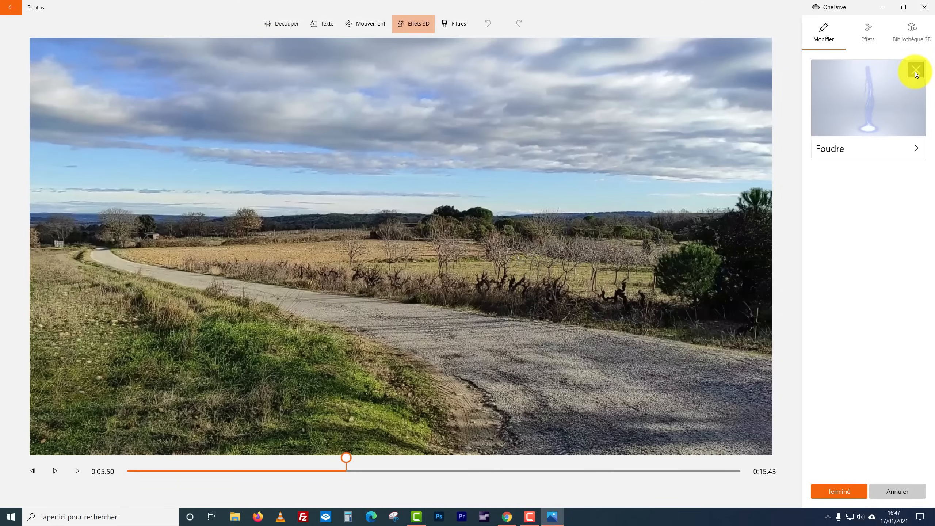
click(916, 70)
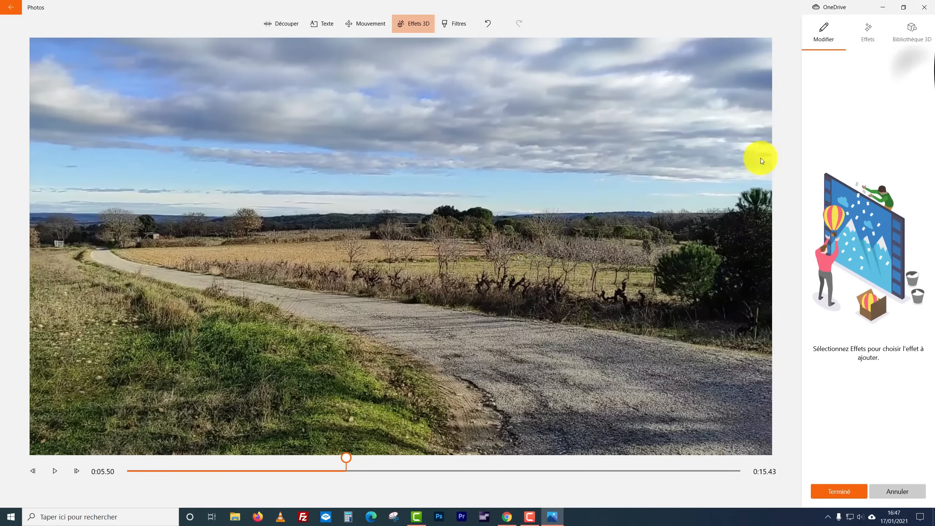
drag(346, 458, 417, 458)
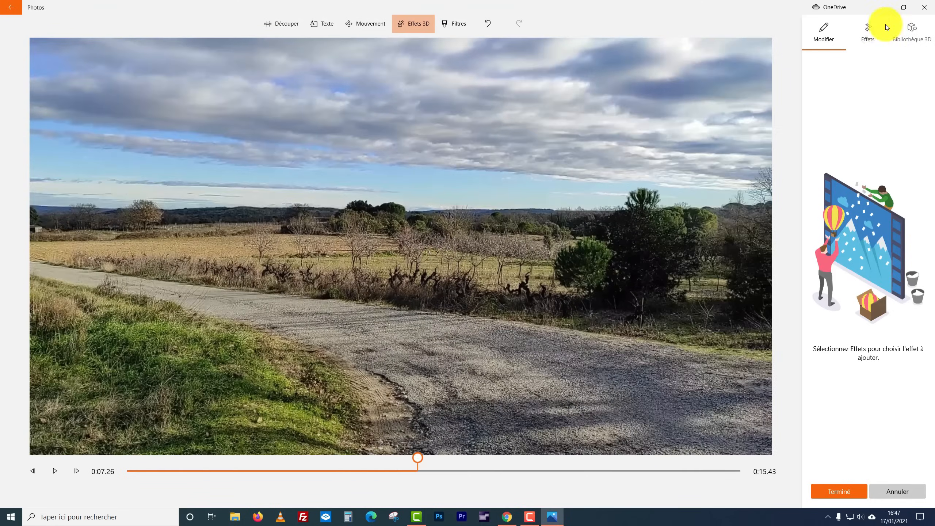
click(872, 35)
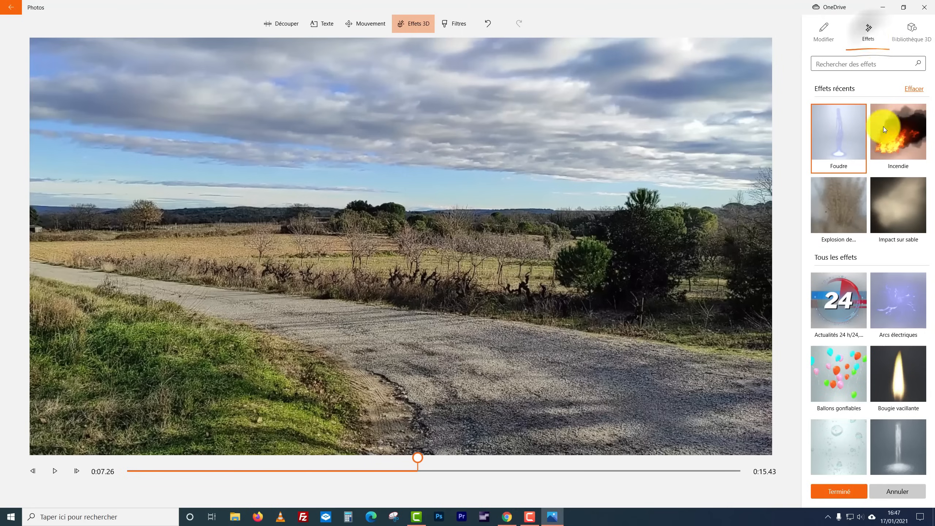
click(837, 208)
drag(418, 222, 343, 305)
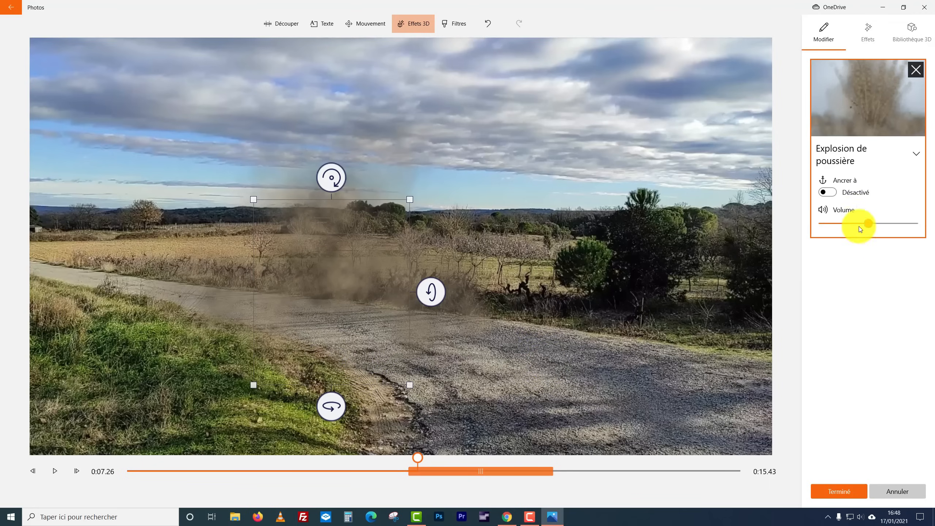
- Anchor the dust explosion to the grassy verge beside the road and save the effect
click(827, 192)
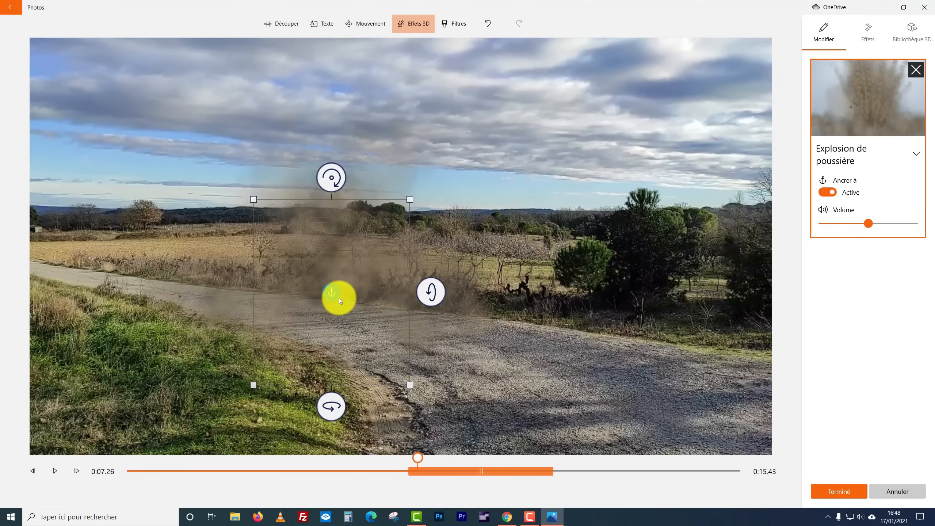
click(319, 371)
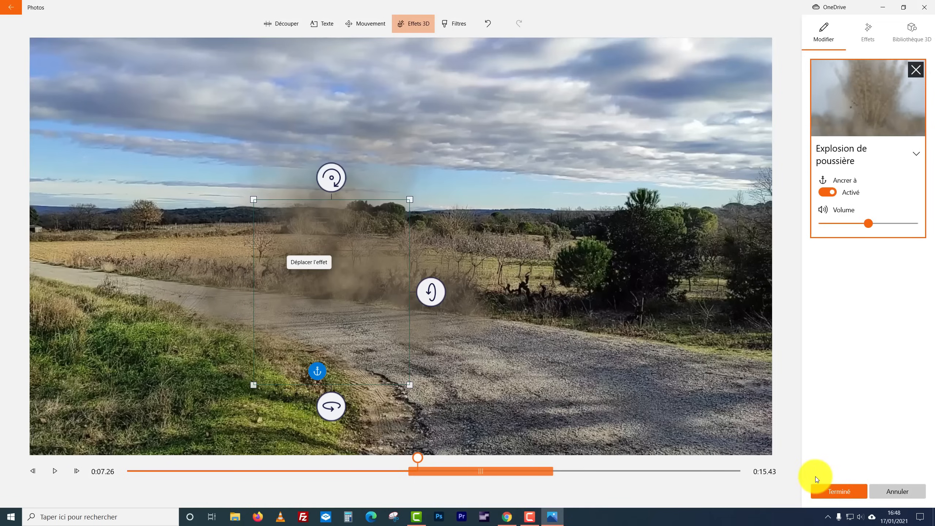
click(841, 492)
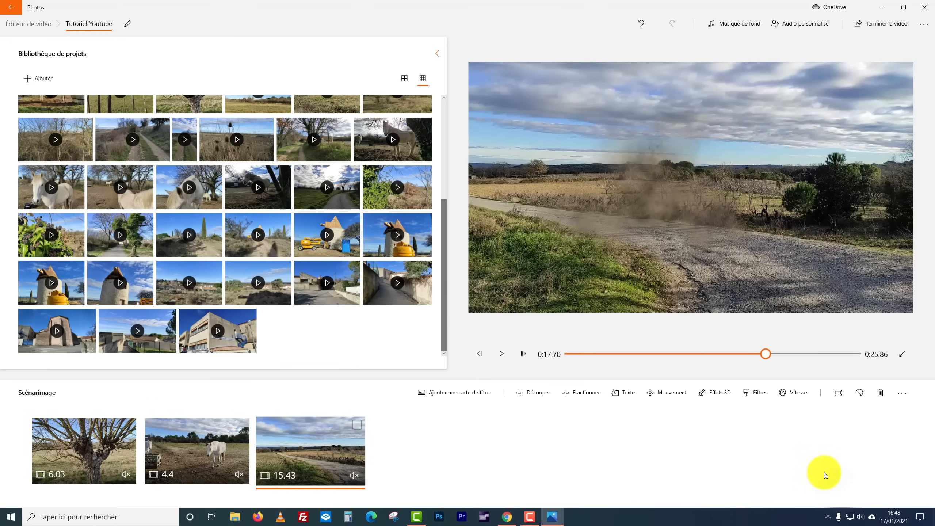
- Play the country-road clip with its dust explosion from about 0:11.46 of the montage
drag(767, 357, 698, 357)
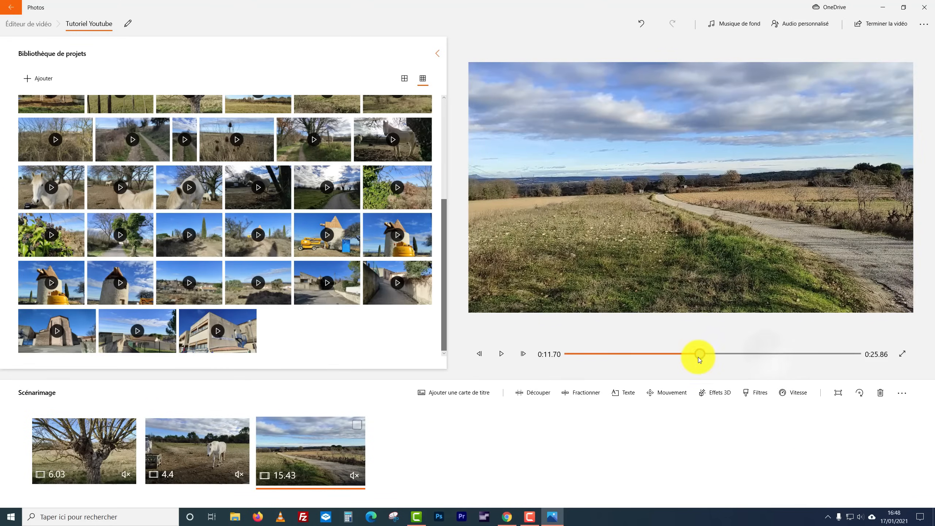
click(502, 354)
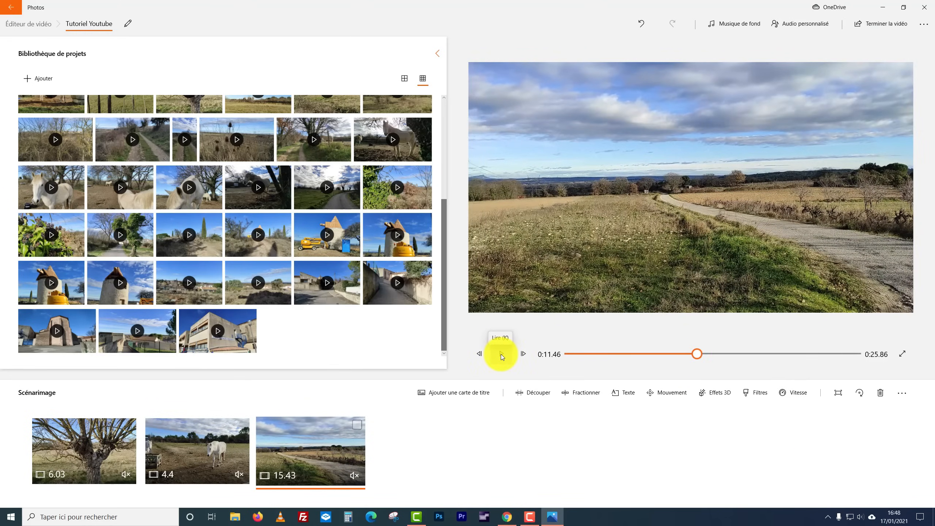
click(501, 354)
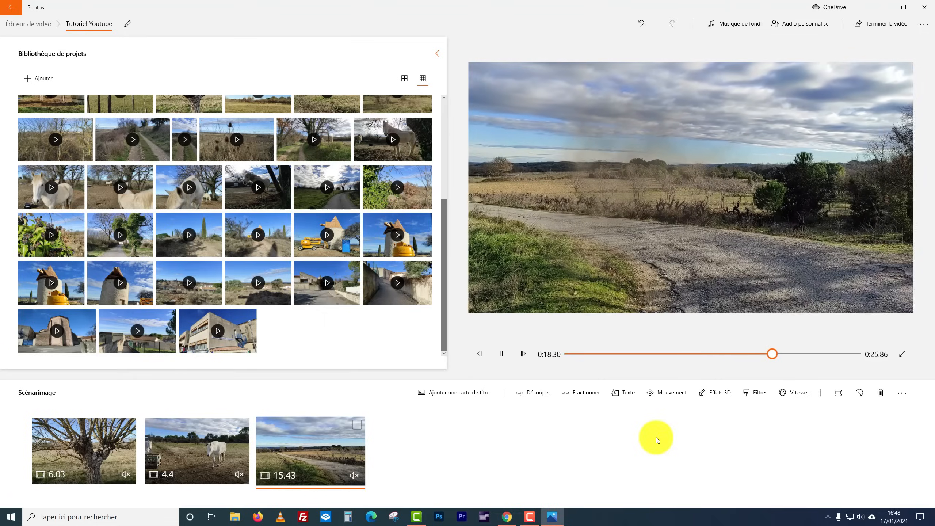
click(501, 354)
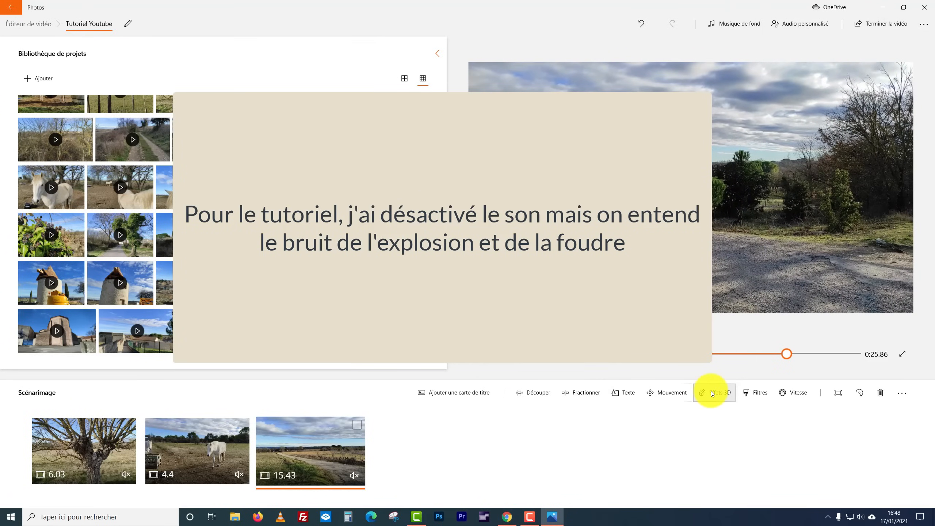
- Replace the dust explosion with the Dernières actualités 3D effect, placed in the upper-left sky of the country-road clip
click(712, 392)
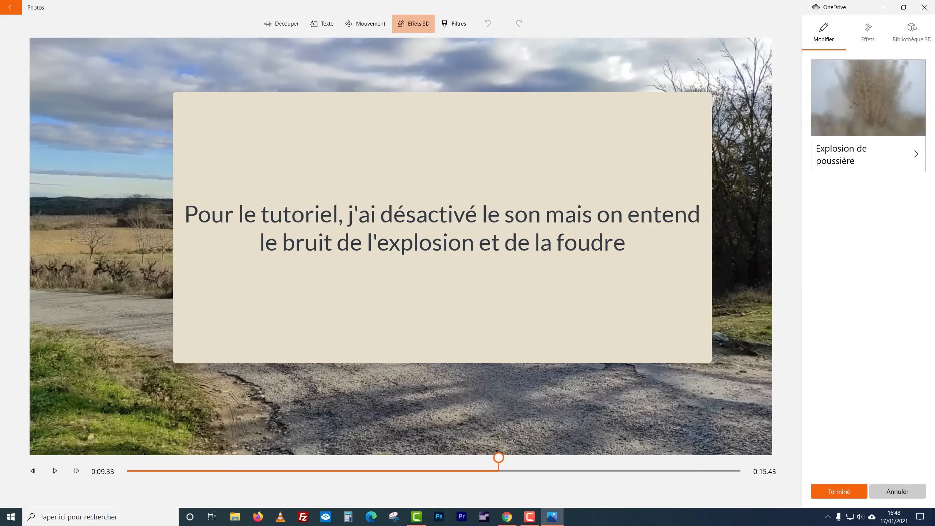
click(862, 36)
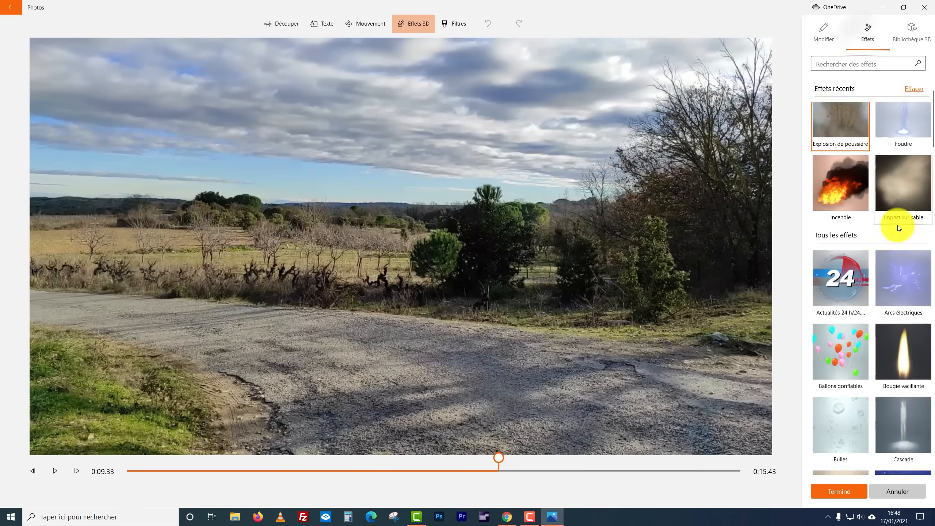
scroll(897, 225, down, 3)
scroll(897, 225, down, 3)
scroll(897, 225, up, 10)
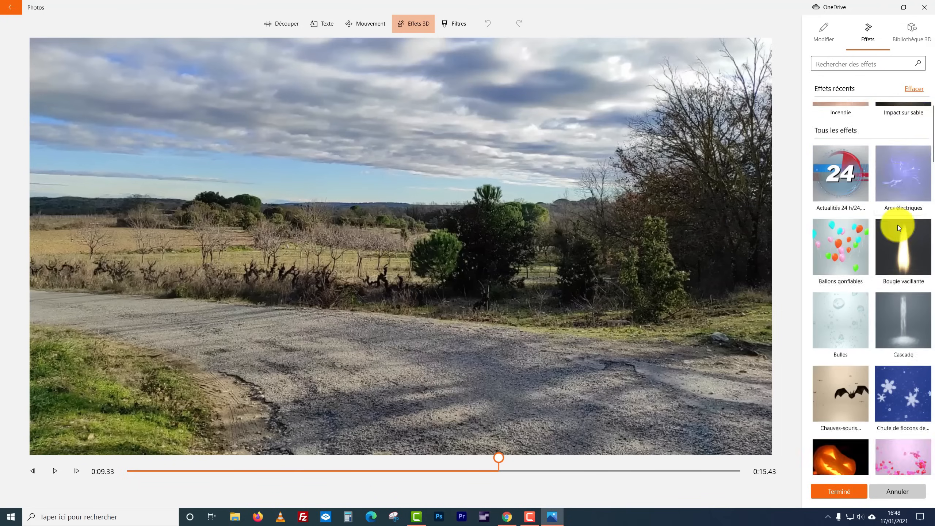
click(905, 116)
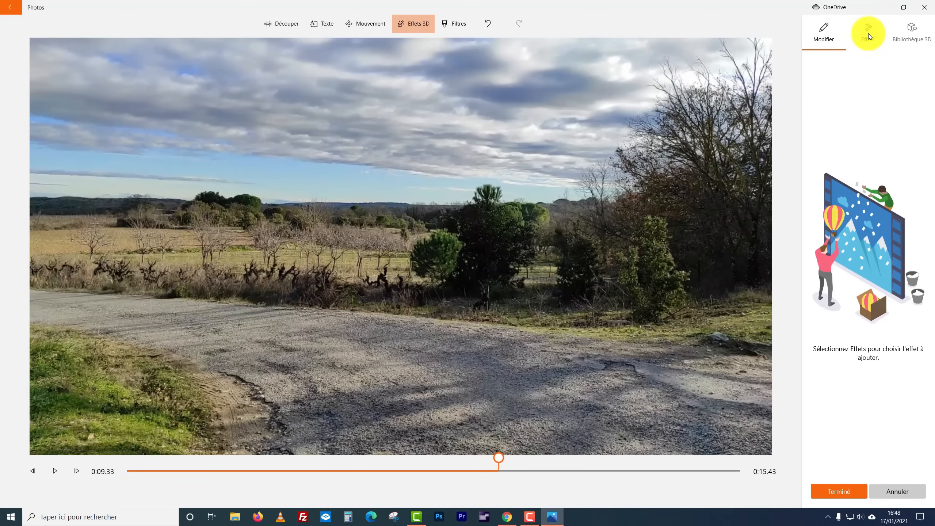
click(868, 33)
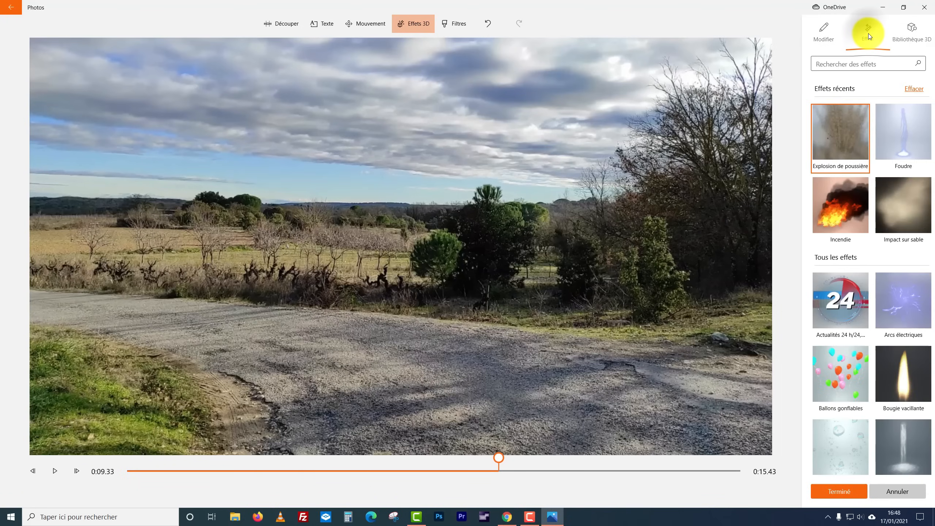
scroll(839, 309, down, 10)
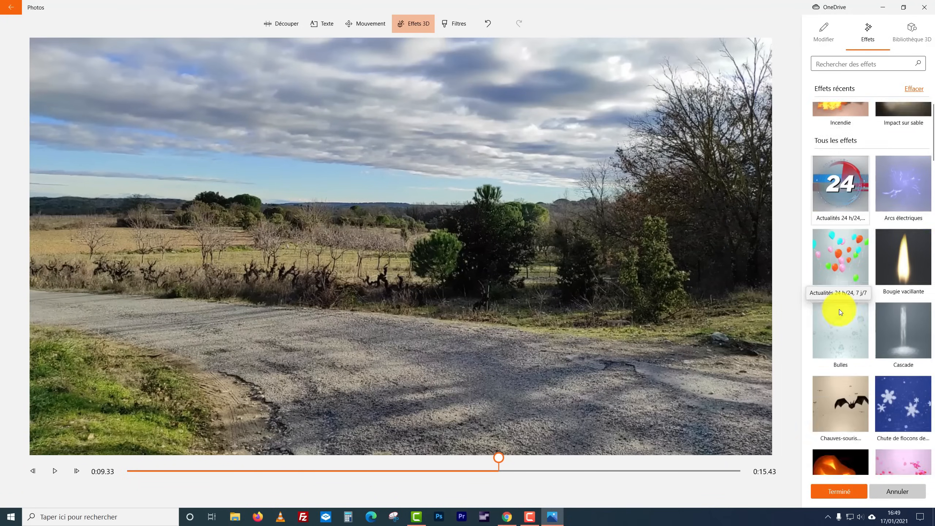
scroll(843, 305, down, 3)
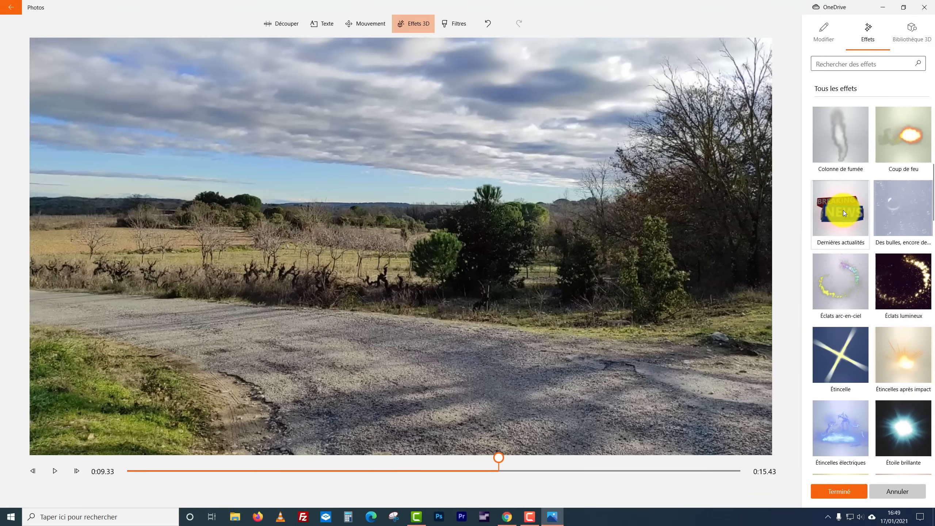
drag(843, 211, 132, 129)
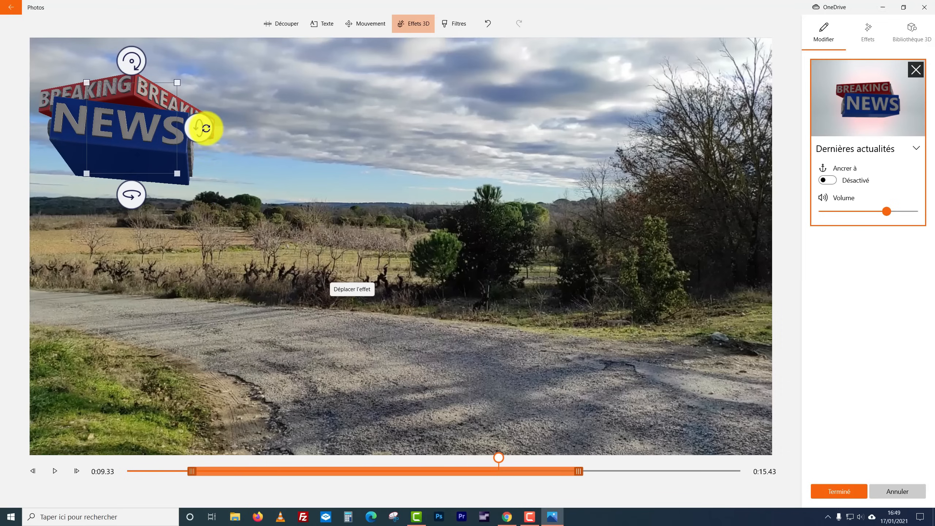
- Rotate the Breaking News banner in 3D until it sits nearly level and faces the viewer, and save the effect
mouse_move(199, 129)
mouse_down()
mouse_move(202, 155)
mouse_move(195, 118)
mouse_move(194, 140)
mouse_up()
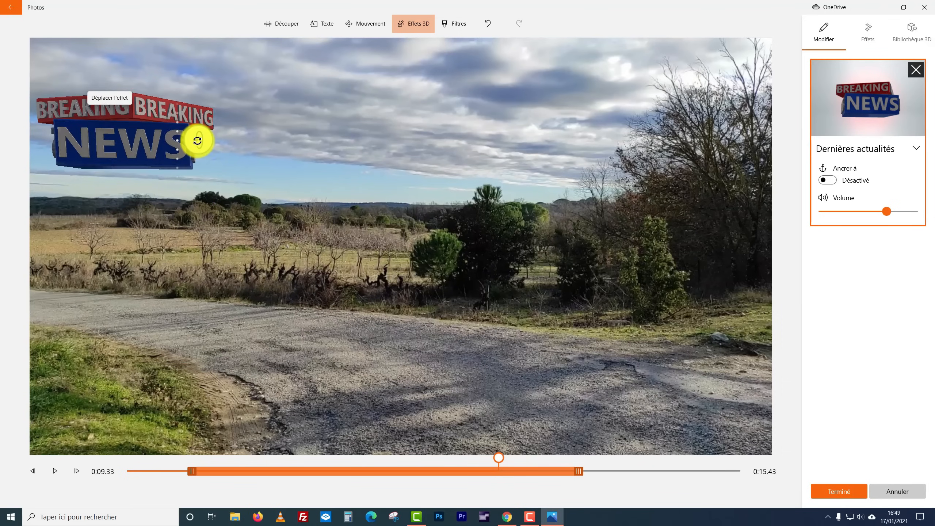
mouse_move(136, 204)
mouse_down()
mouse_move(152, 205)
mouse_move(135, 201)
mouse_up()
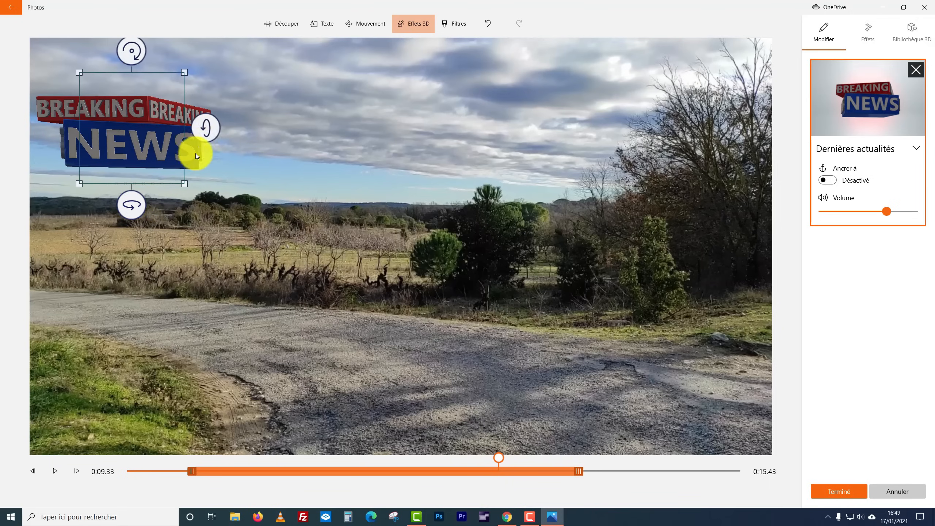
mouse_move(204, 128)
mouse_down()
mouse_move(202, 115)
mouse_move(206, 129)
mouse_up()
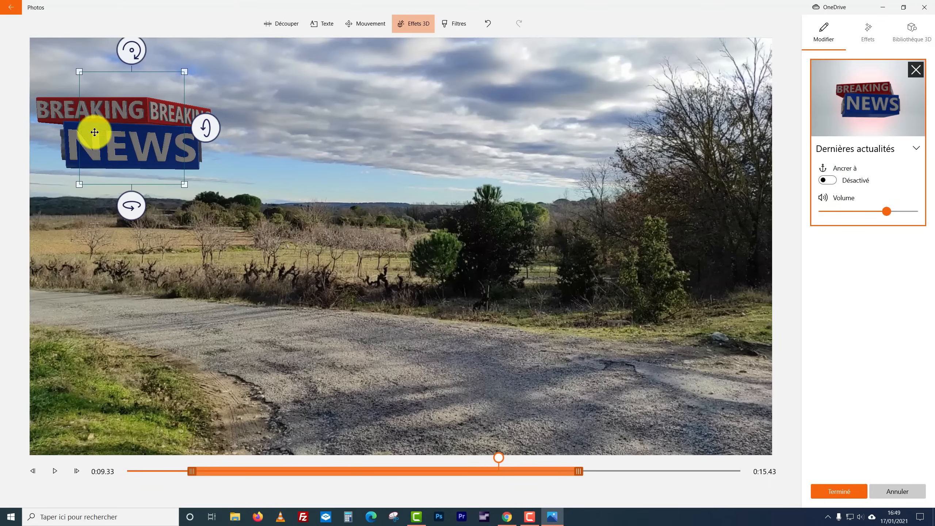
click(839, 491)
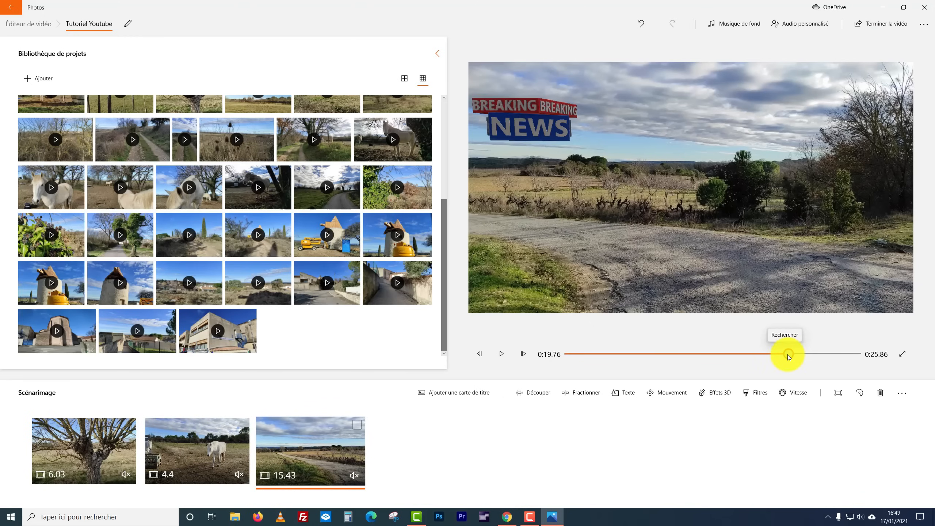
- Preview the Breaking News banner by playing the montage from about 0:09.96, just before the country-road clip
click(603, 354)
drag(602, 355, 679, 358)
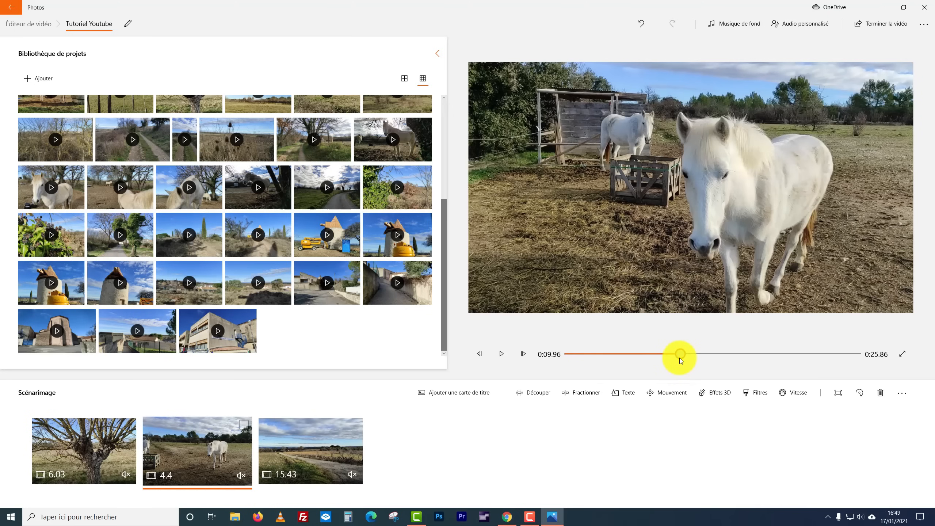
click(523, 351)
click(505, 350)
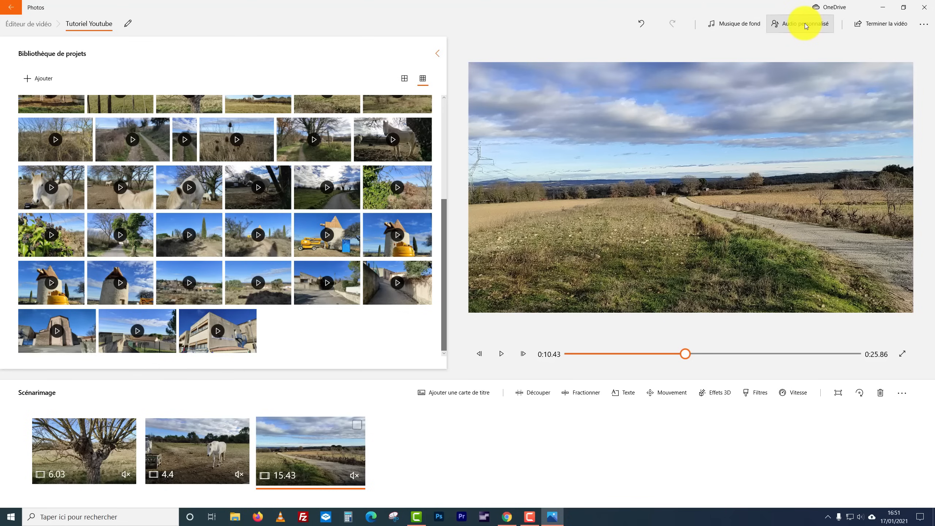
- Add the background music track listed just after Ambiance groove at full volume, and play the montage from the beginning
click(734, 25)
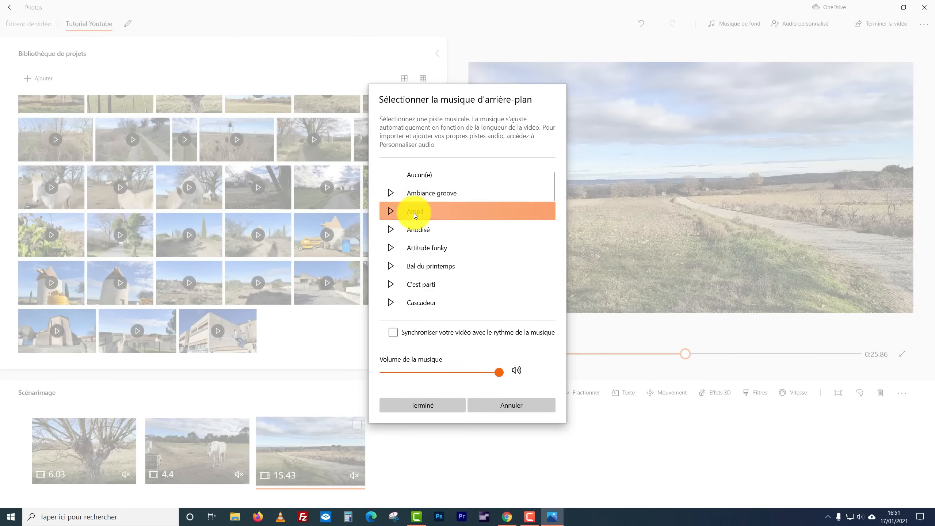
click(424, 407)
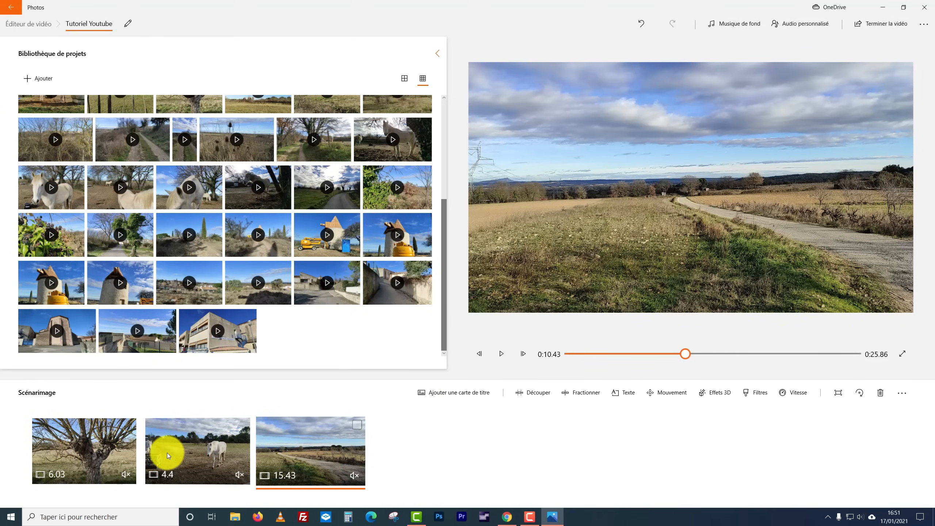
click(91, 447)
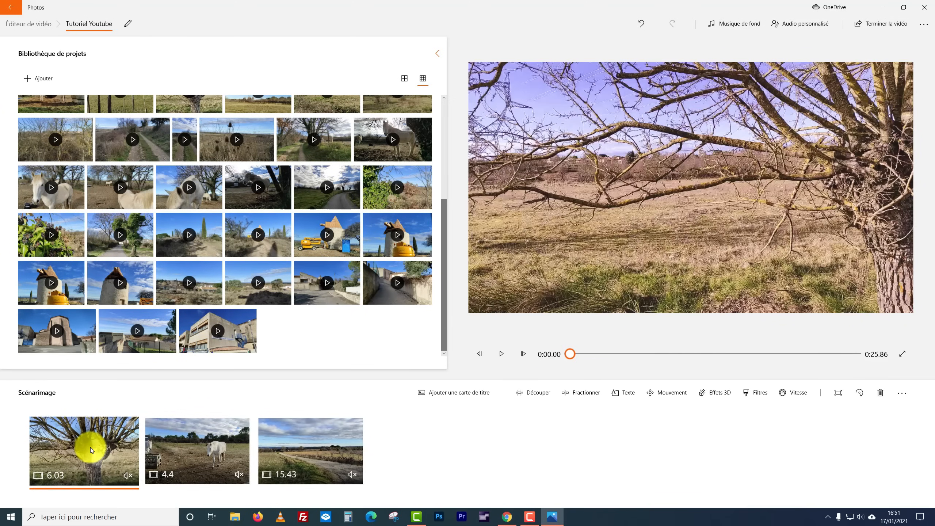
click(501, 354)
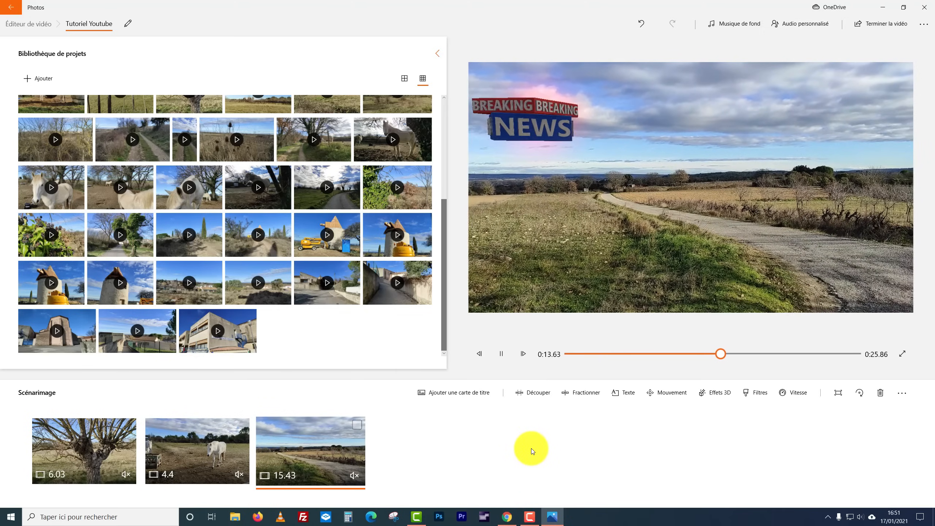
- Pause the montage and finish the video with the Haute 1 080 pixels quality, proceeding to the export file selection
click(502, 353)
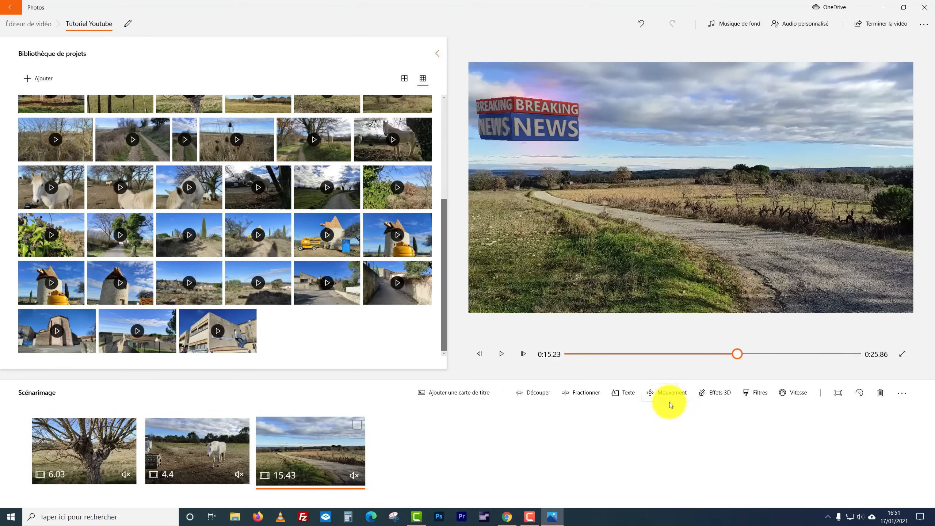
click(884, 24)
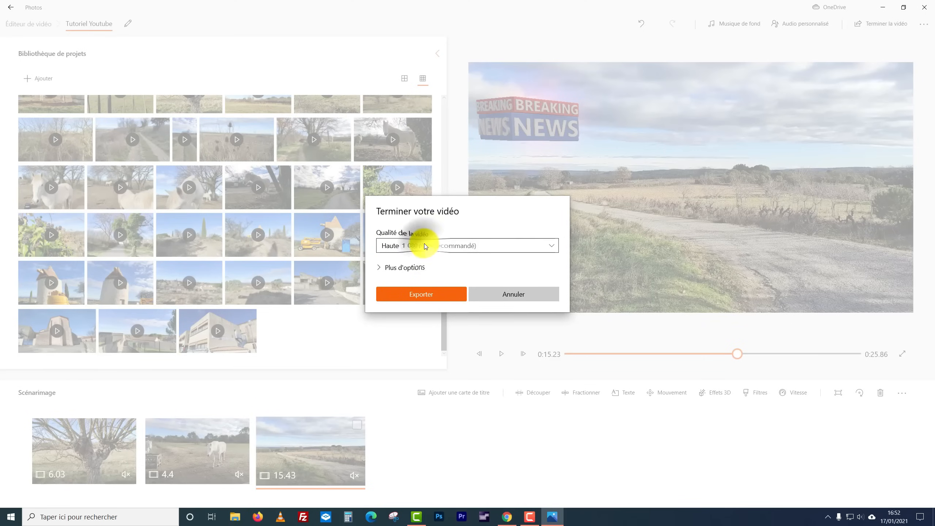
click(411, 246)
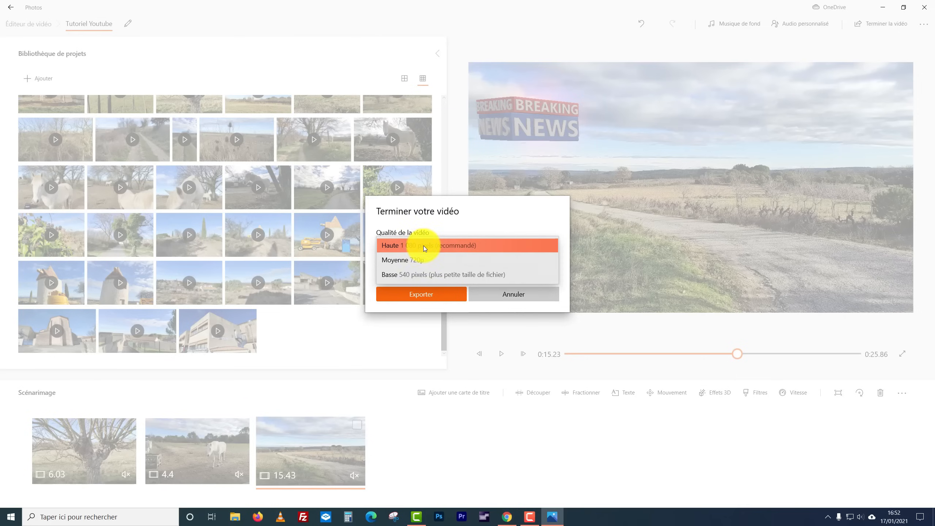
click(425, 245)
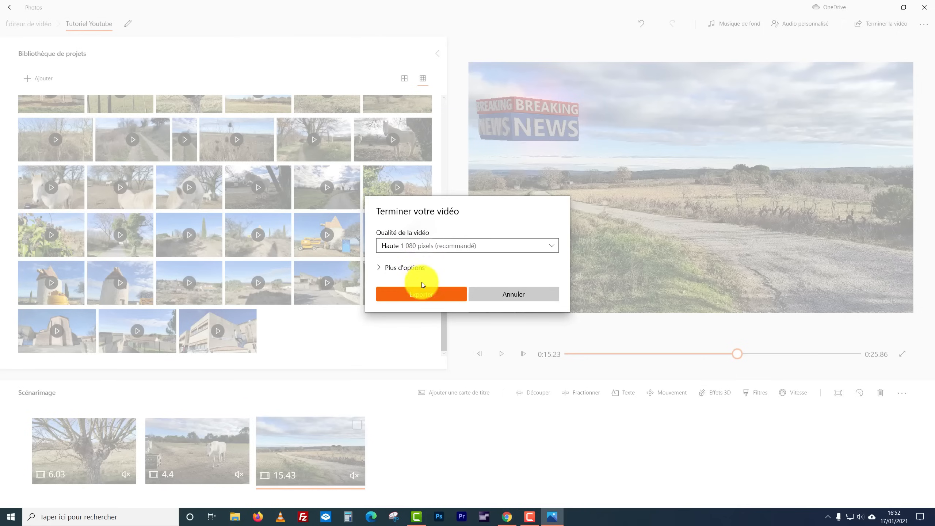
click(426, 295)
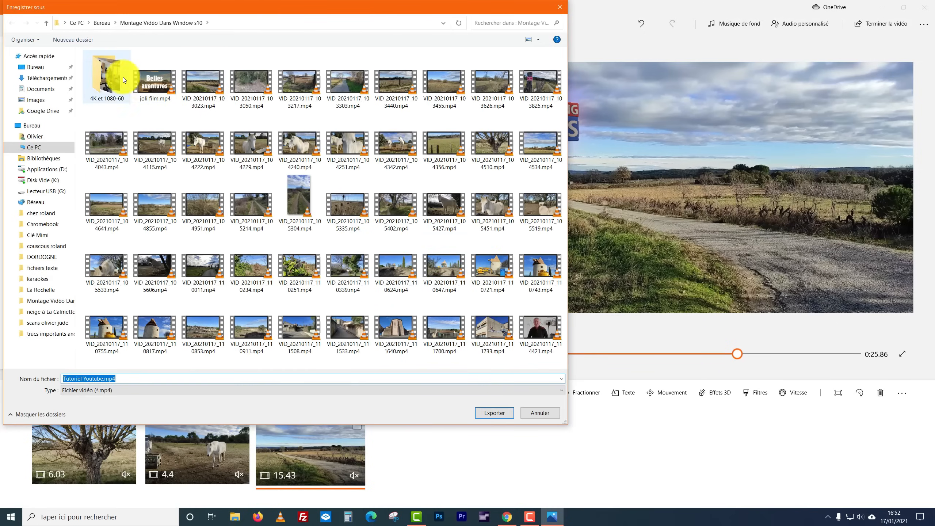
- Export the montage as Tutoriel Youtube.mp4 into the 4K et 1080-60 folder
double_click(116, 86)
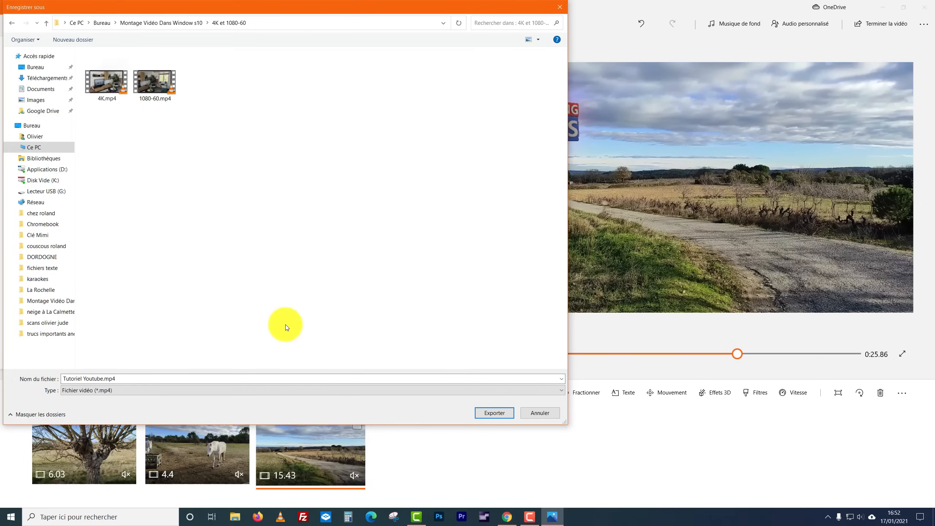
click(290, 382)
double_click(290, 379)
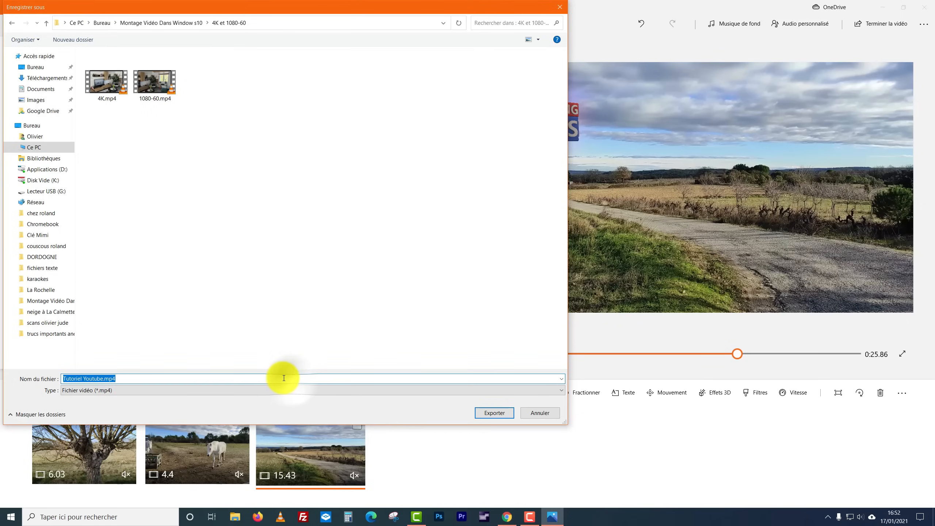
click(499, 412)
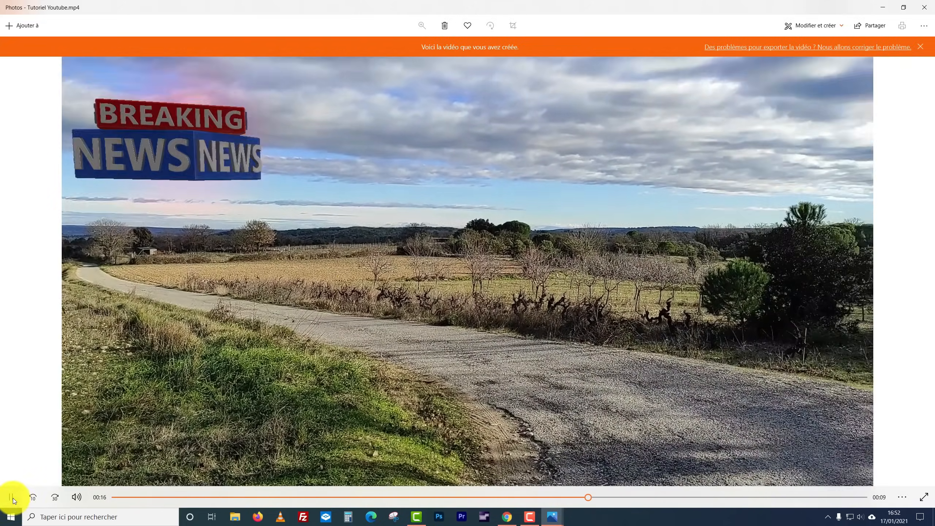
- Pause the exported video, dismiss the notification banner, and close the playback window
click(11, 497)
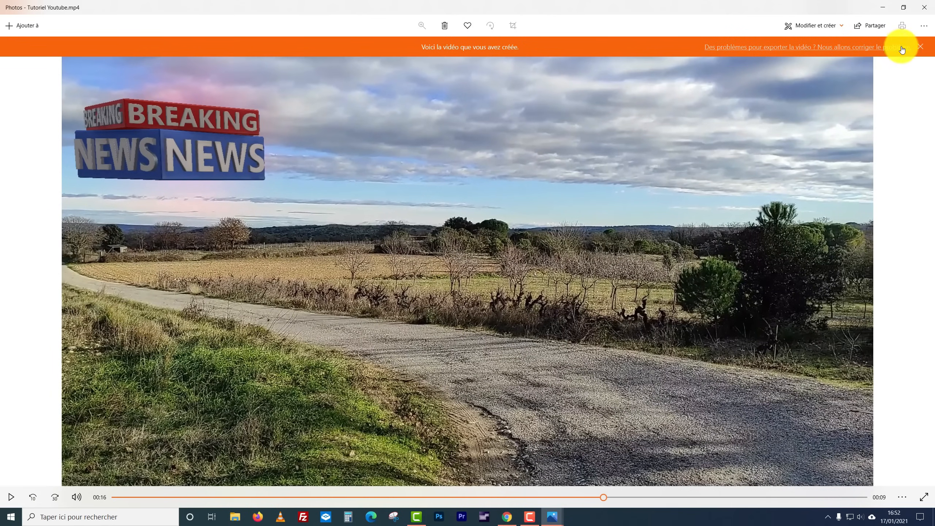
click(920, 47)
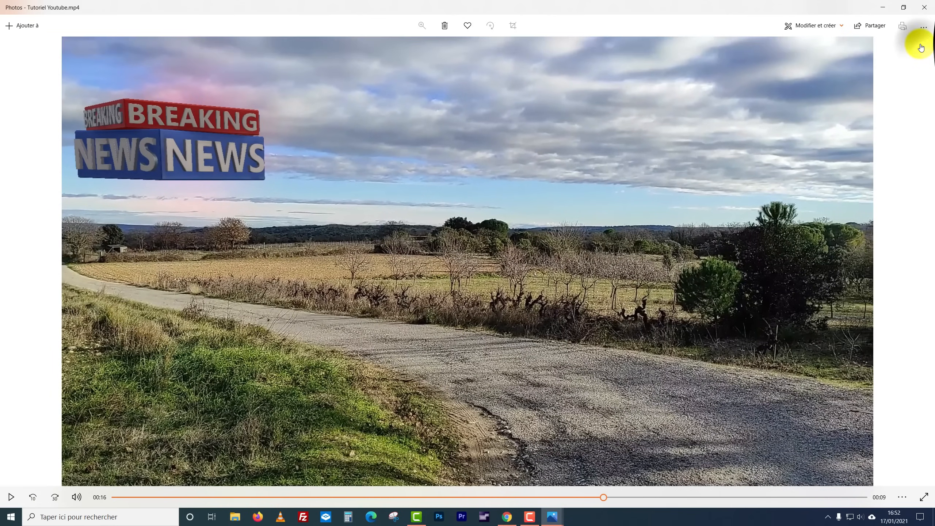
click(927, 10)
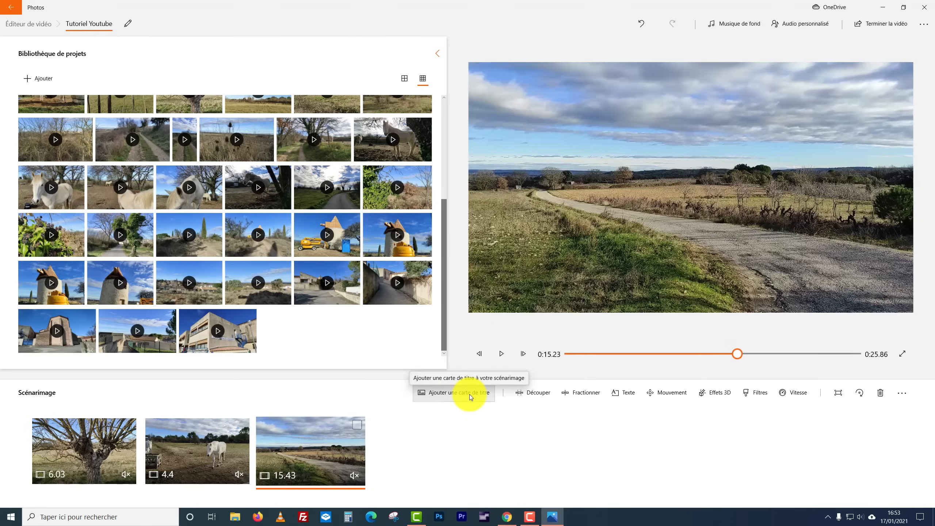
- Insert a title card before the country-road clip and give it a blue-violet background
click(457, 393)
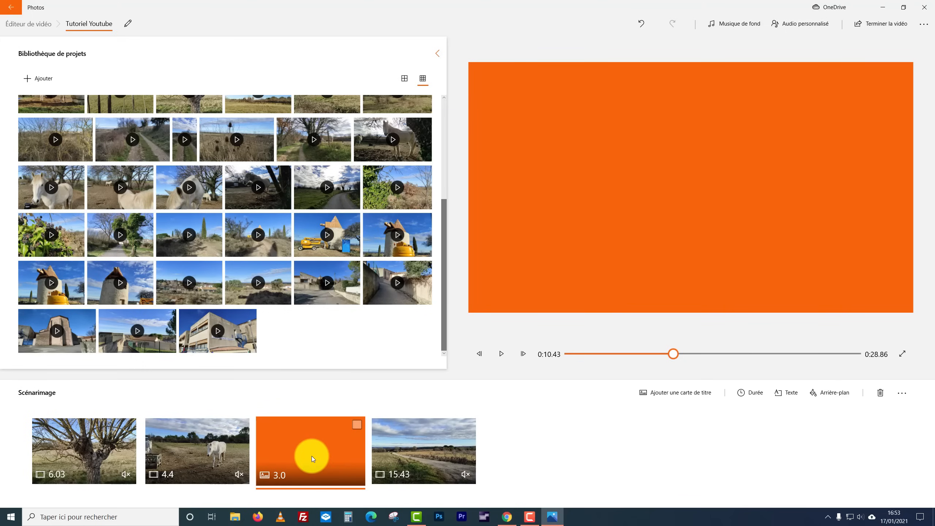
click(824, 391)
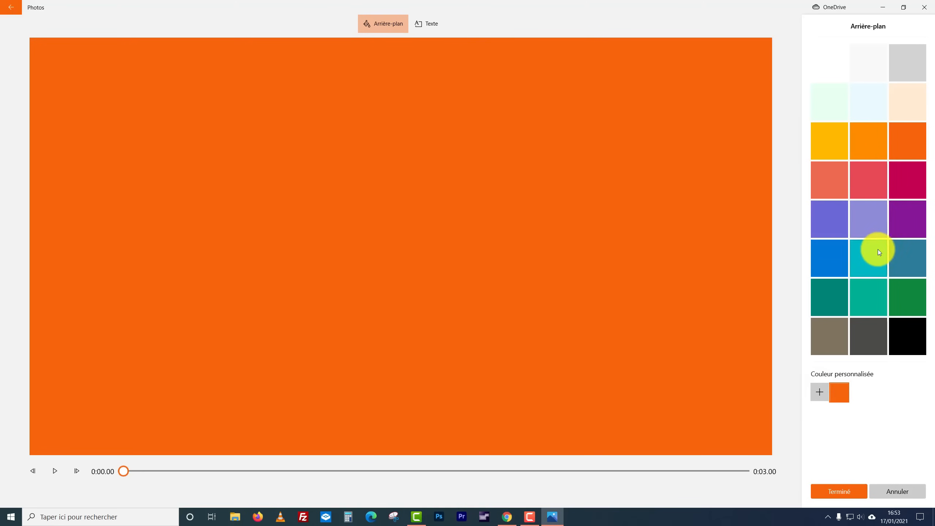
click(840, 223)
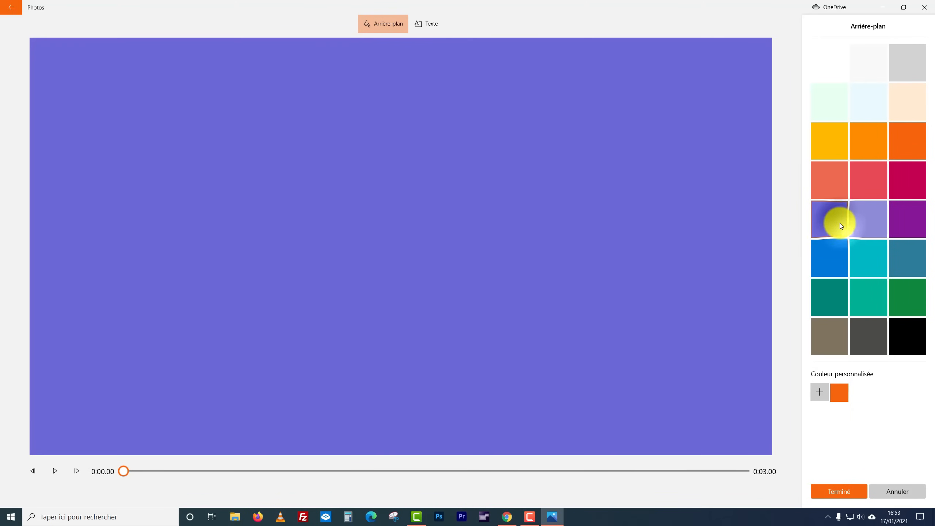
click(836, 493)
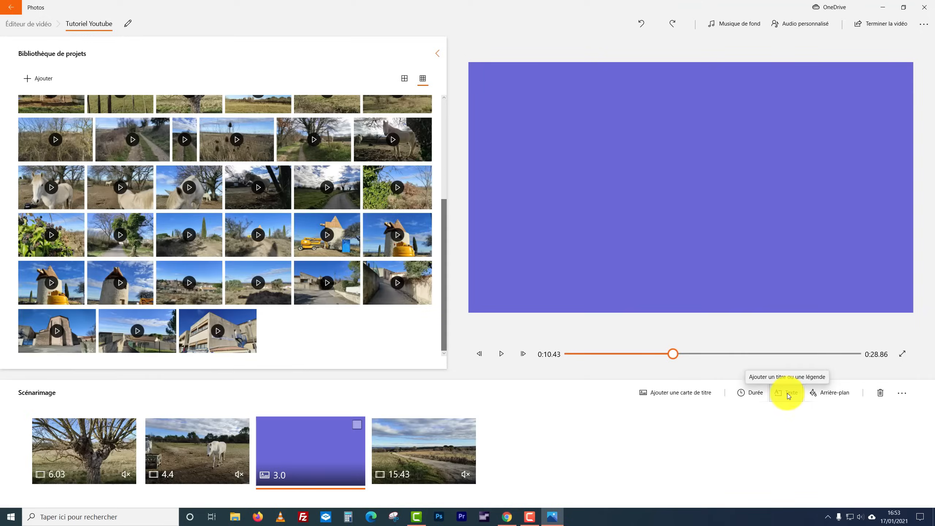
- Add text in the Classique style to the blue-violet title card and make it read "Joli titre"
click(787, 393)
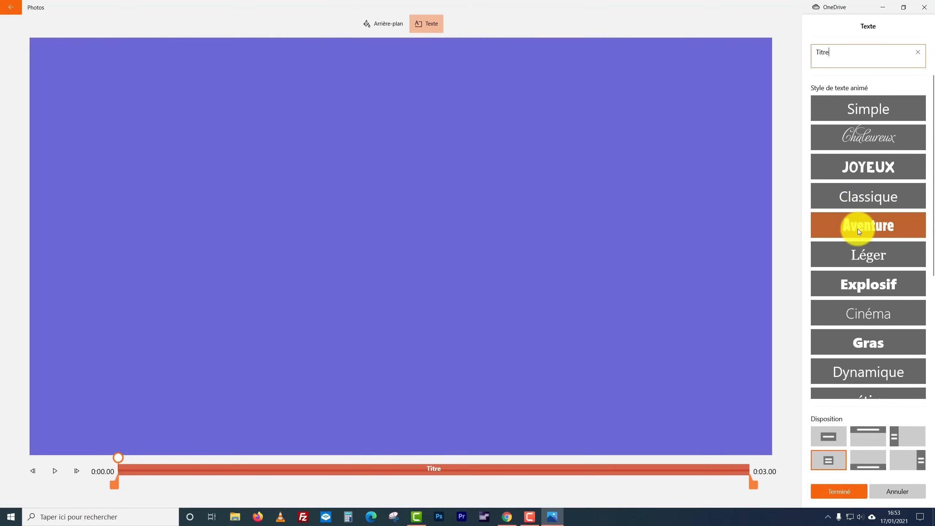
click(862, 200)
click(843, 60)
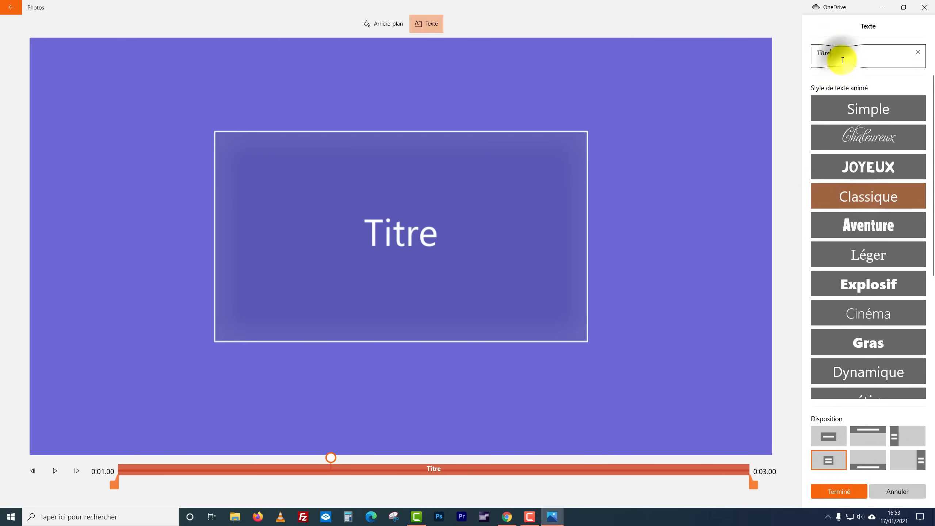
key(ctrl+a)
text(Joli titre)
- Try the Chaleureux, Aventure, Classique, Explosif and Cinéma text styles on the title, and settle on Gras
click(867, 138)
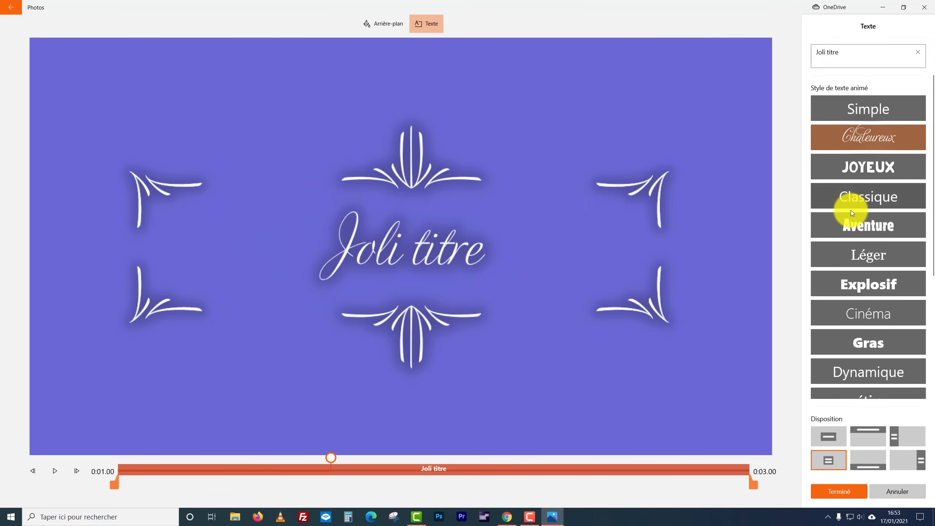
click(859, 224)
click(862, 196)
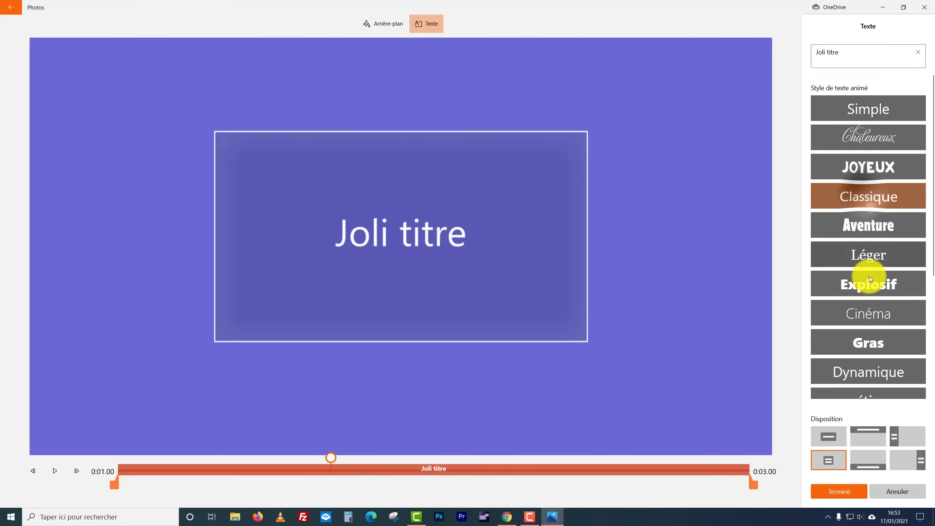
click(870, 289)
click(869, 314)
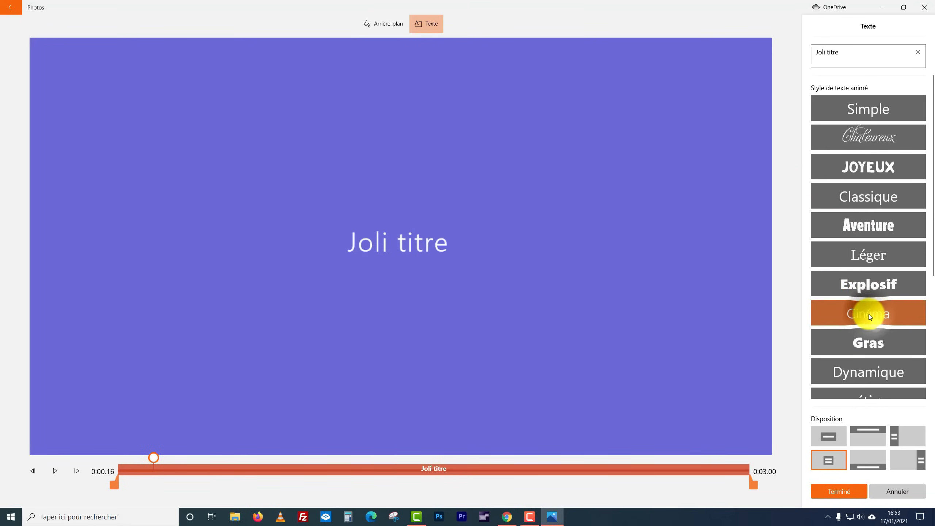
click(870, 343)
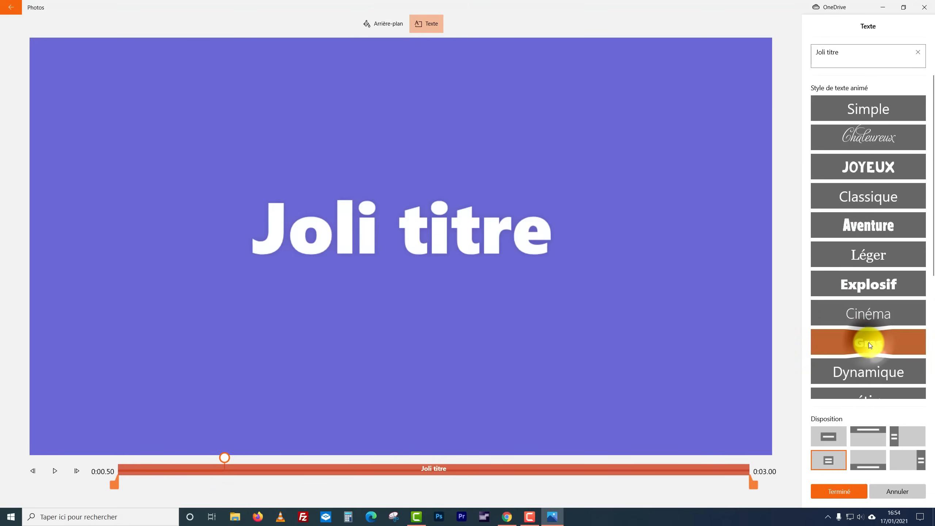
- Try the top, bottom, right and left layouts for the title, and set it to the centred Titre 2 layout
click(872, 435)
click(875, 462)
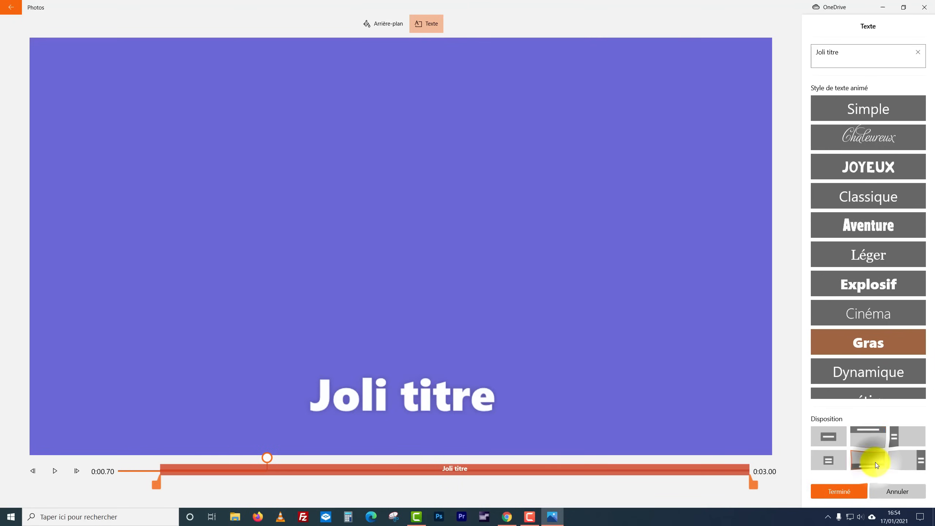
click(906, 462)
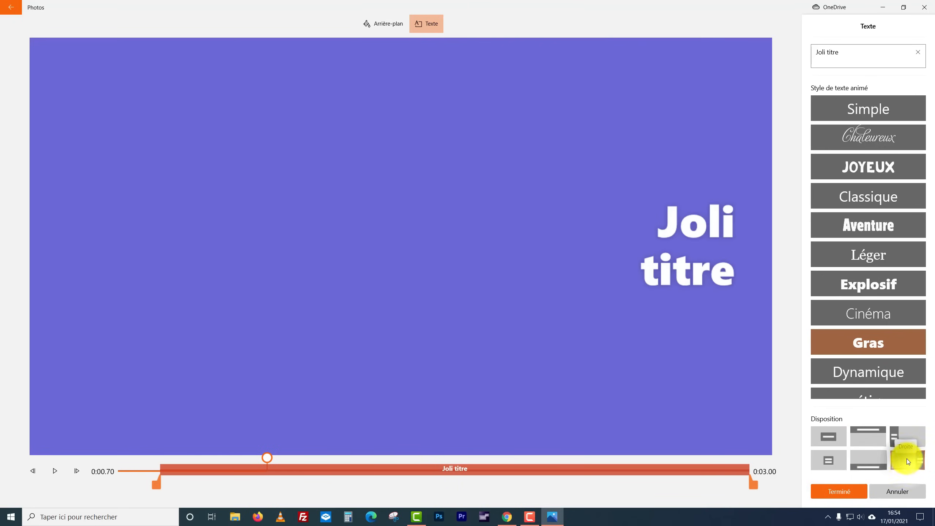
click(911, 437)
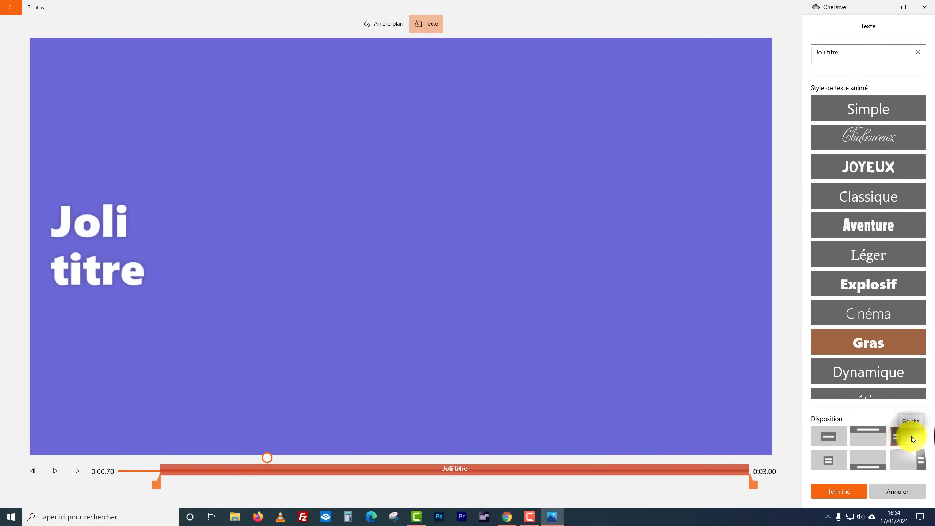
click(831, 460)
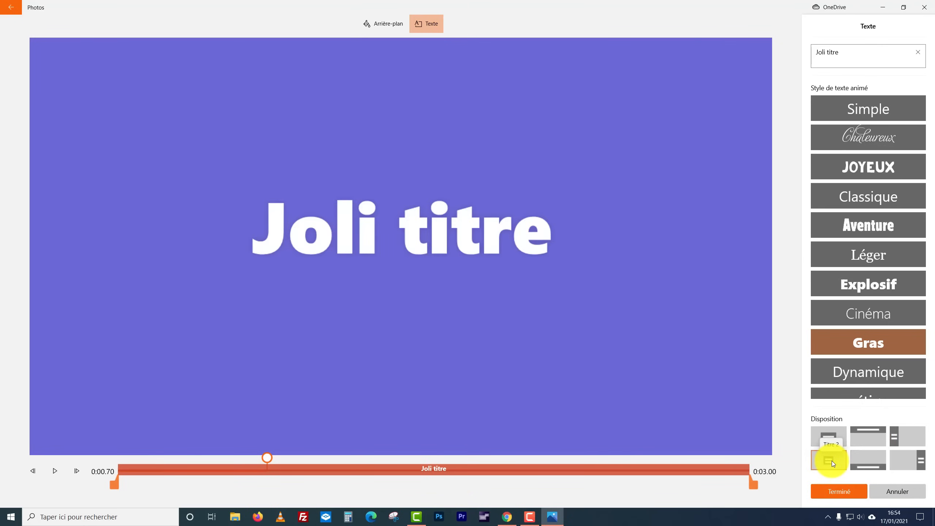
- Shorten the title's display span to start about a quarter into the card and end just past its midpoint, and save the text
drag(753, 487, 486, 492)
drag(116, 485, 289, 485)
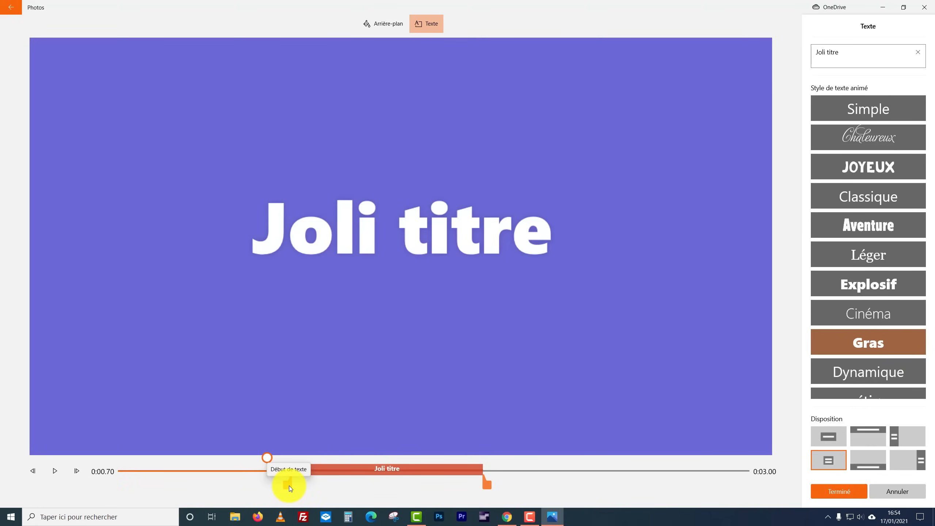
click(840, 491)
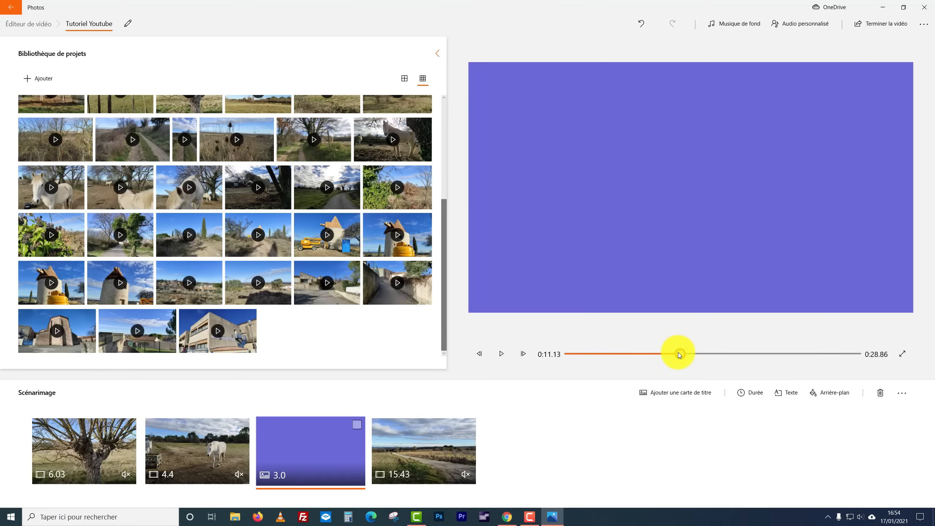
- Preview the title card by playing the montage from about 0:09.20, near the end of the horse clip
drag(679, 352, 662, 354)
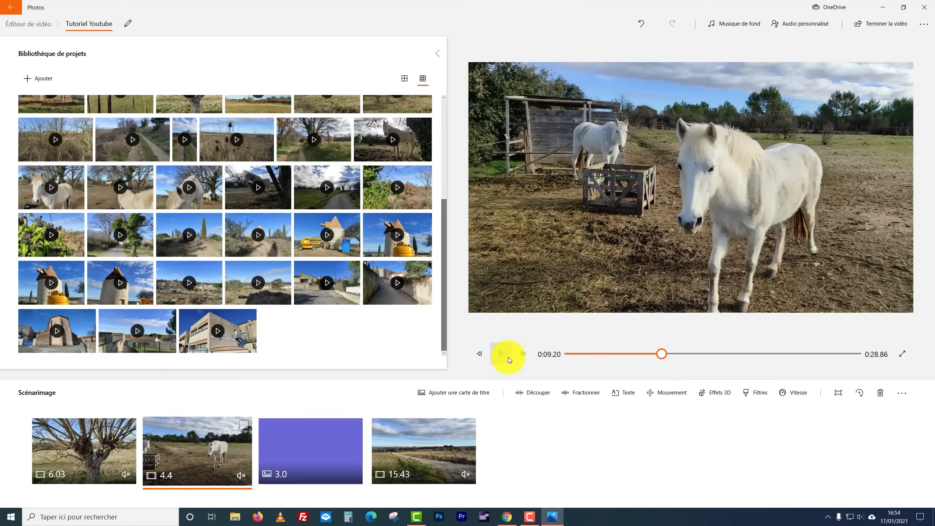
click(507, 356)
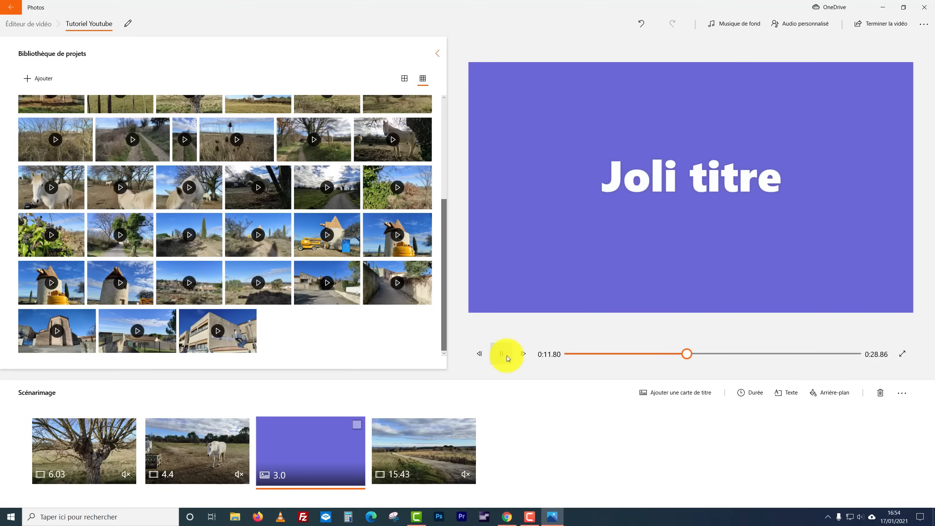
click(507, 355)
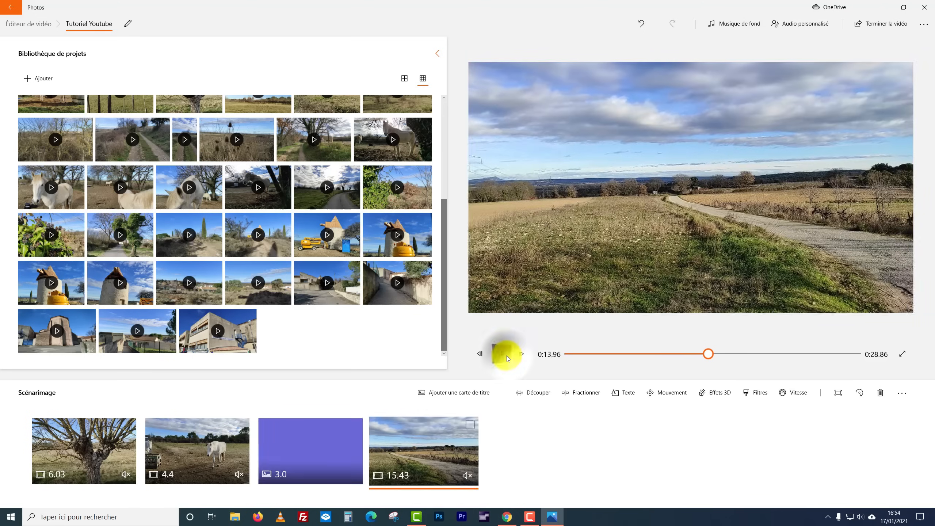
- Check the duration choices for the blue-violet title card without picking one, and delete the card from the storyboard
click(314, 454)
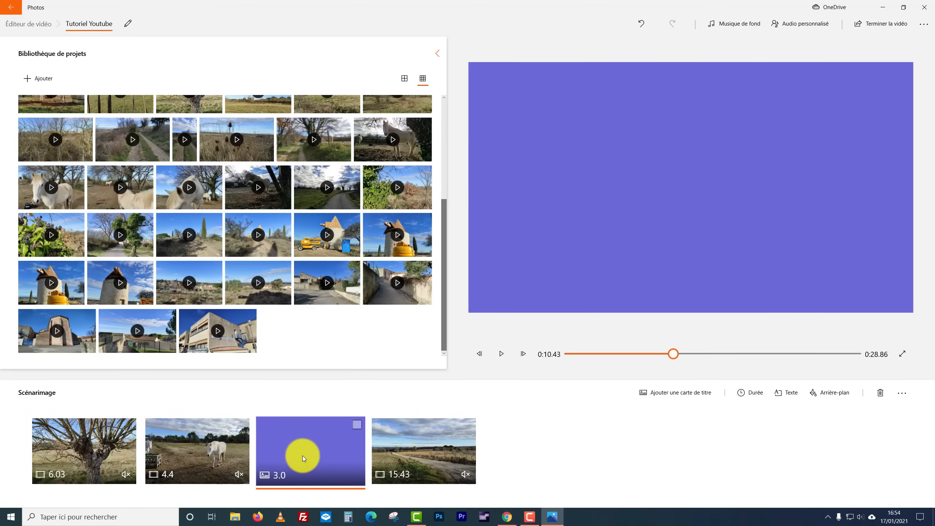
click(760, 394)
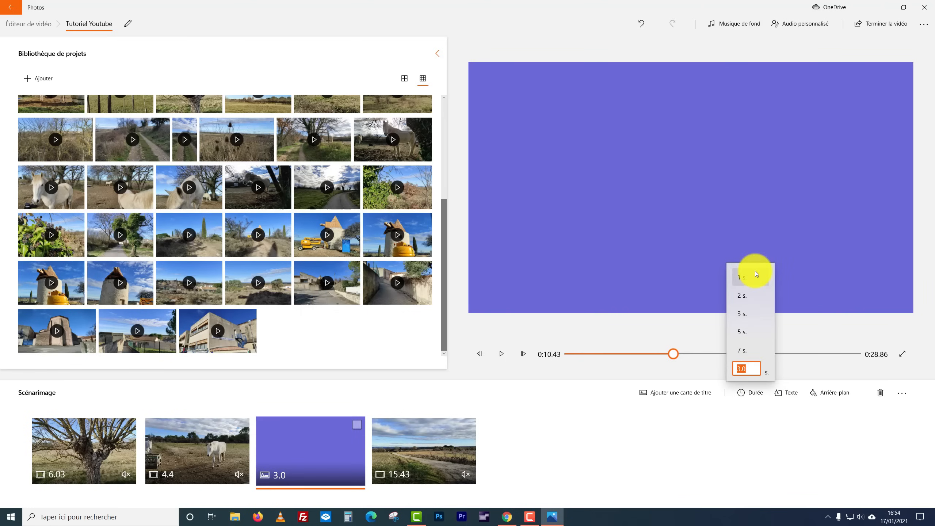
click(753, 439)
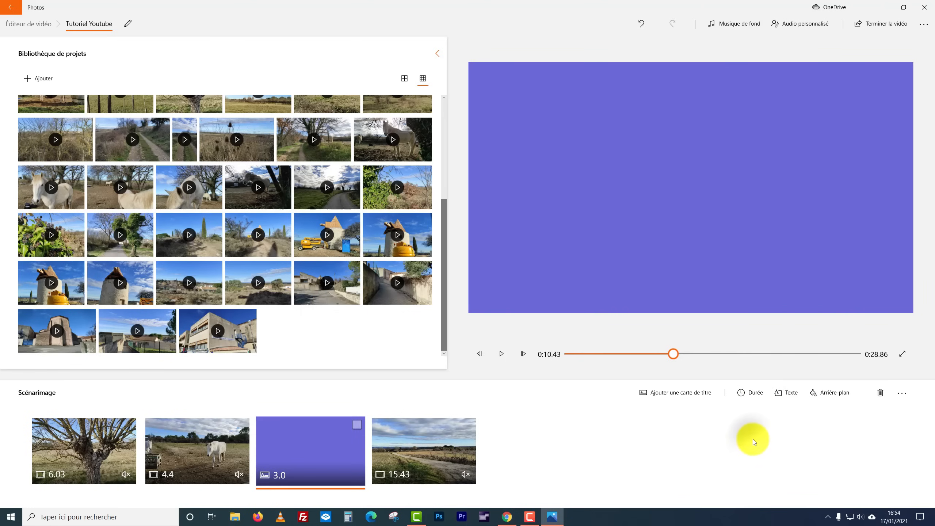
key(Delete)
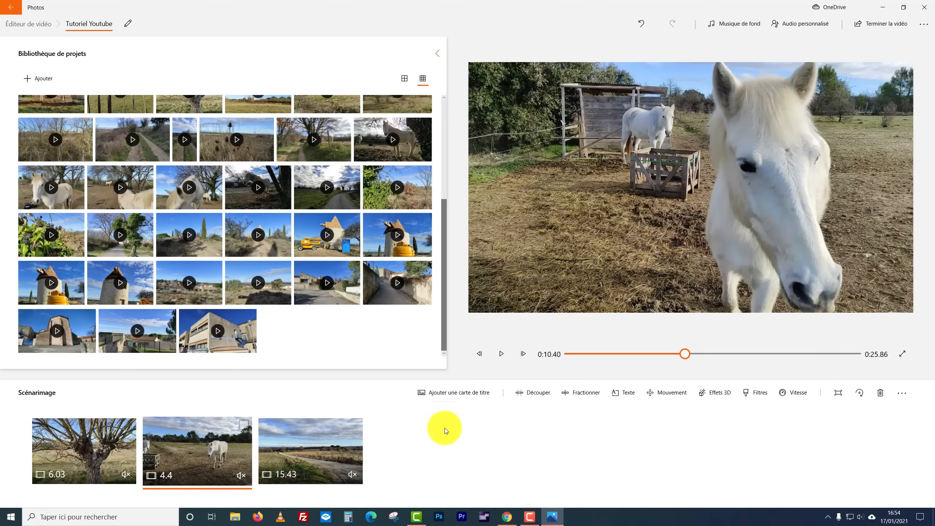
- Add the first library photo, the stony field, to the end of the storyboard and remove its black bars
scroll(391, 326, up, 4)
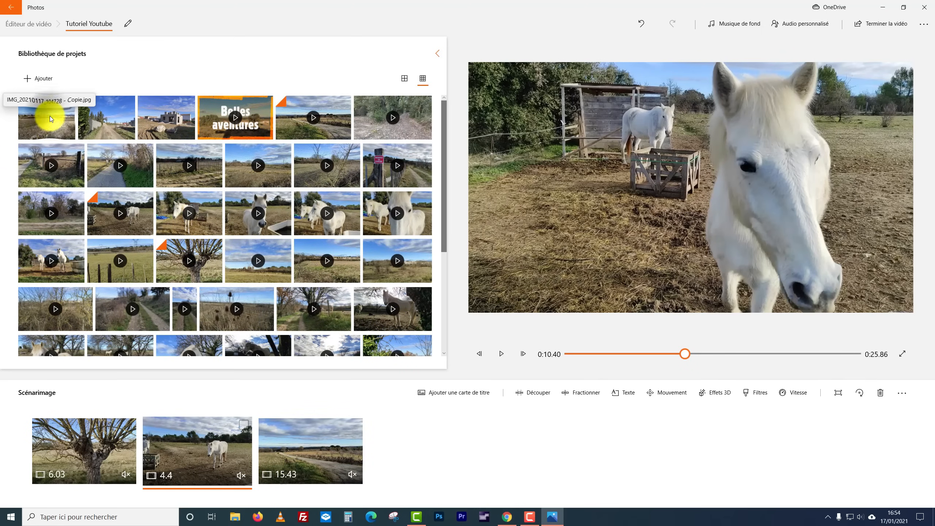
drag(49, 116, 447, 474)
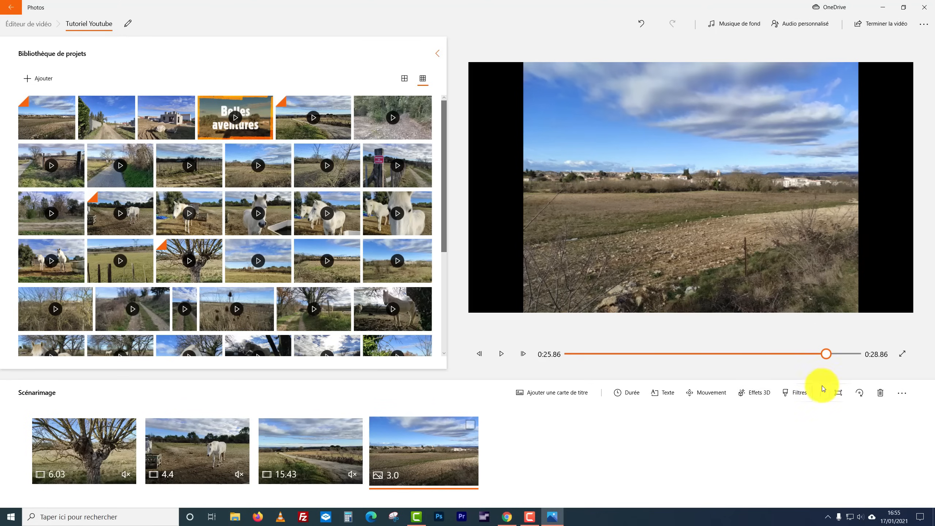
click(838, 395)
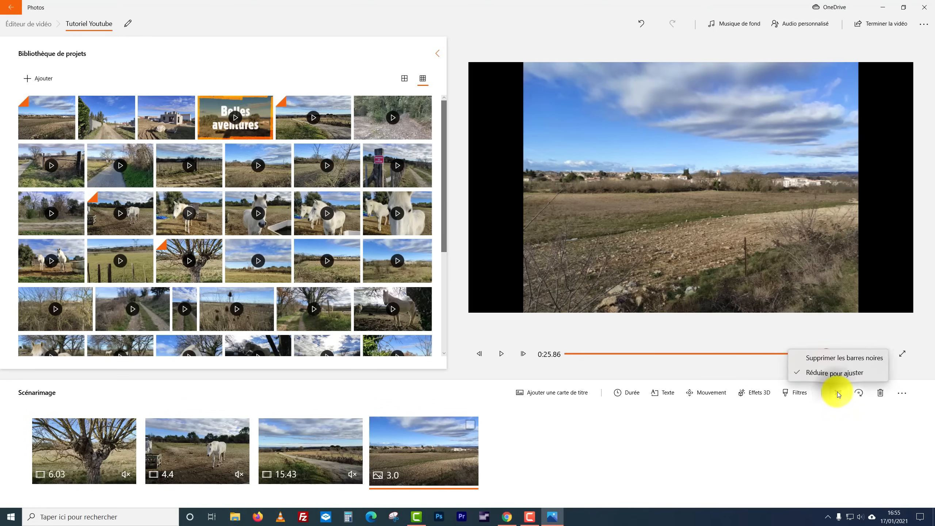
click(836, 359)
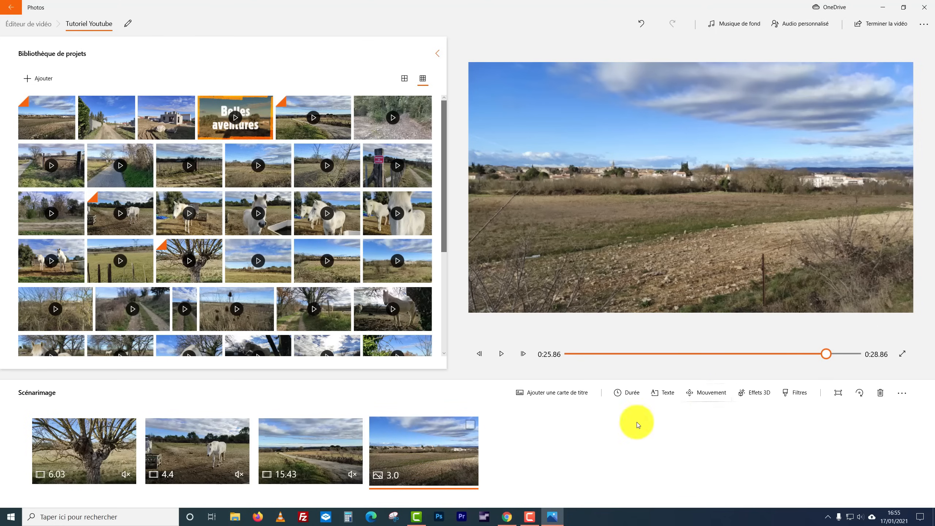
- Set the stony field photo's duration to 7 seconds
click(635, 392)
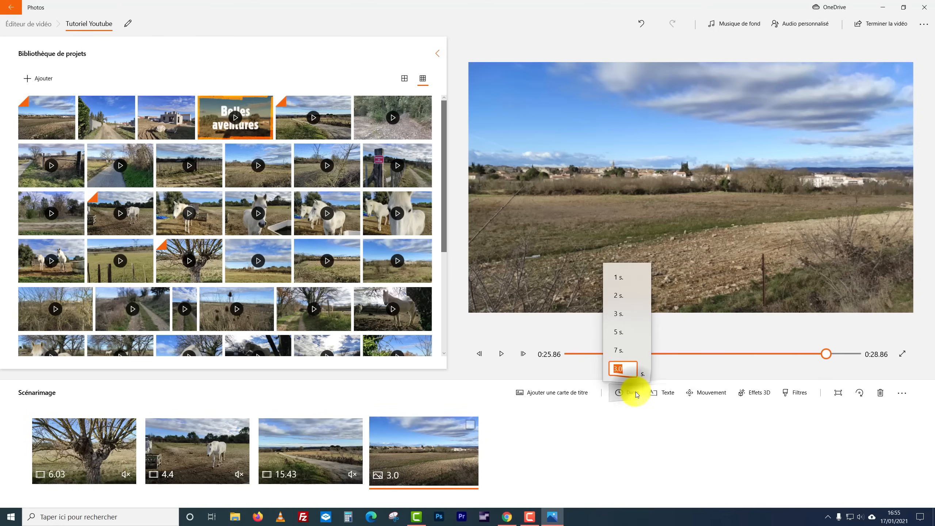
click(619, 351)
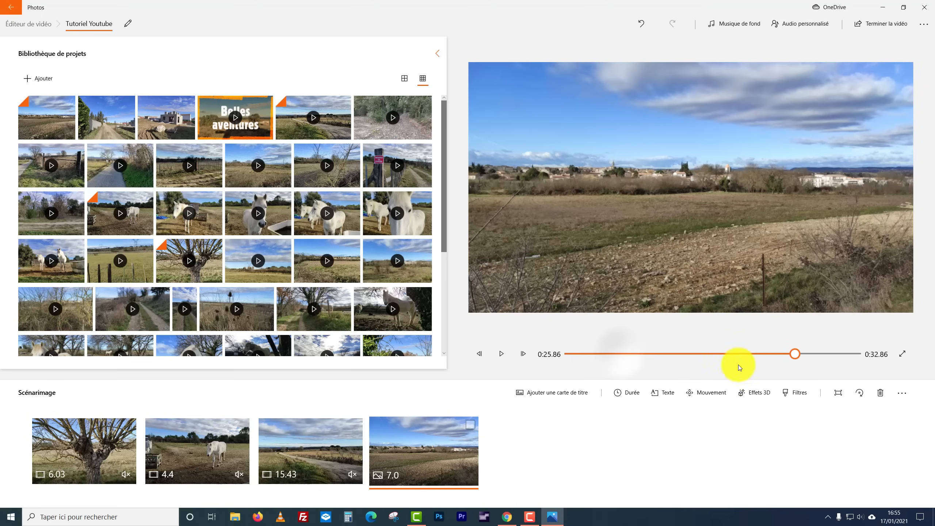
- Try the "Zoom arrière, centre" movement on the field photo and preview it in the montage
click(706, 393)
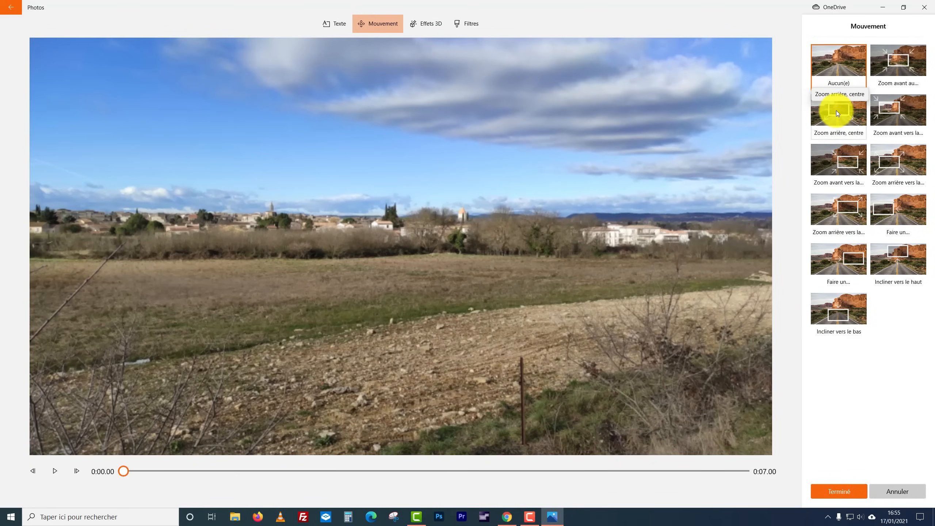
click(837, 113)
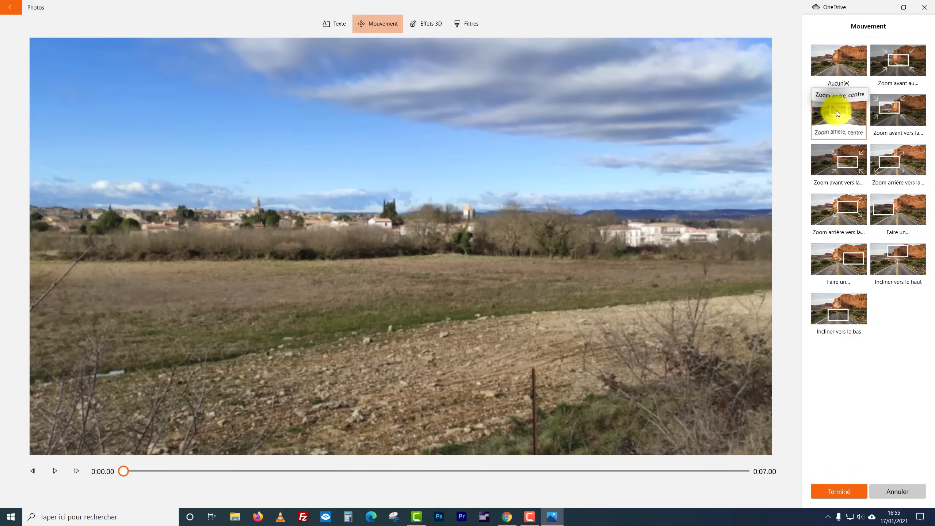
click(842, 492)
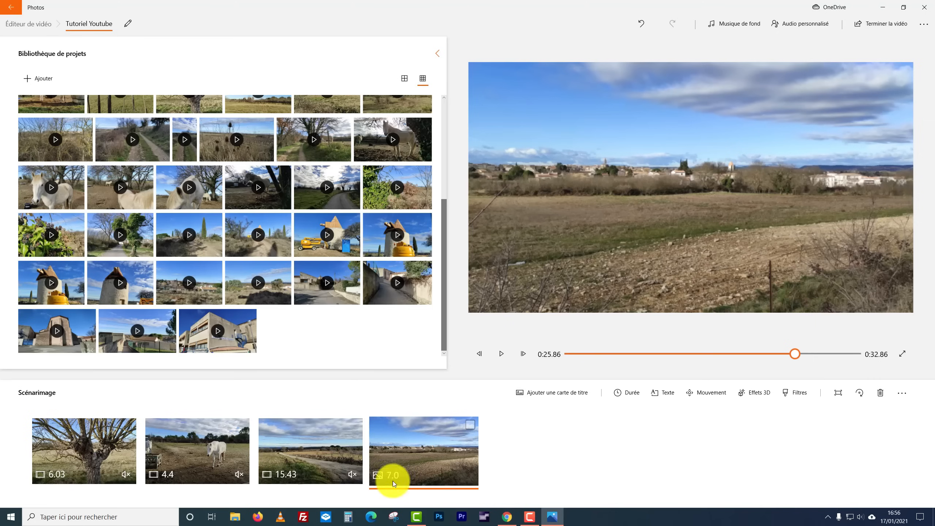
click(320, 470)
click(402, 451)
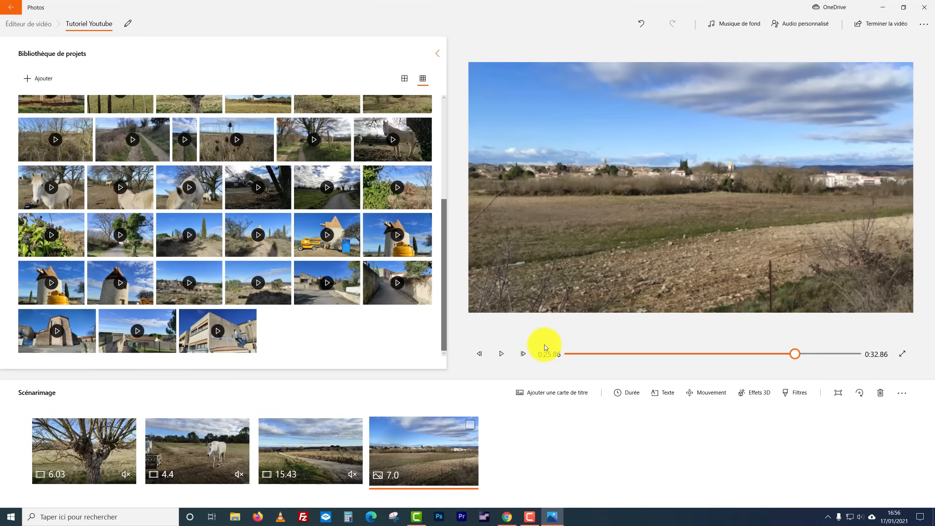
click(504, 353)
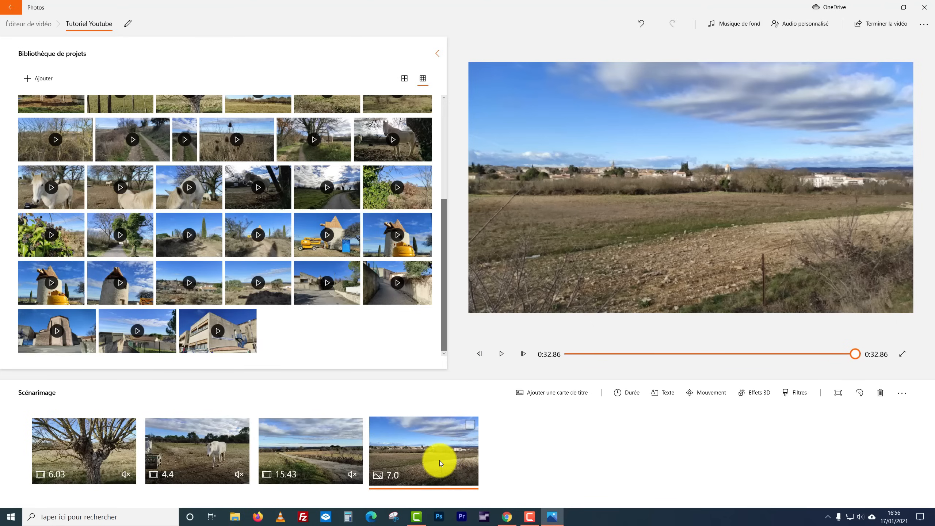
- Set the field photo's movement to a pan to the left ("Faire un panoramique vers la gauche") and preview it
click(706, 392)
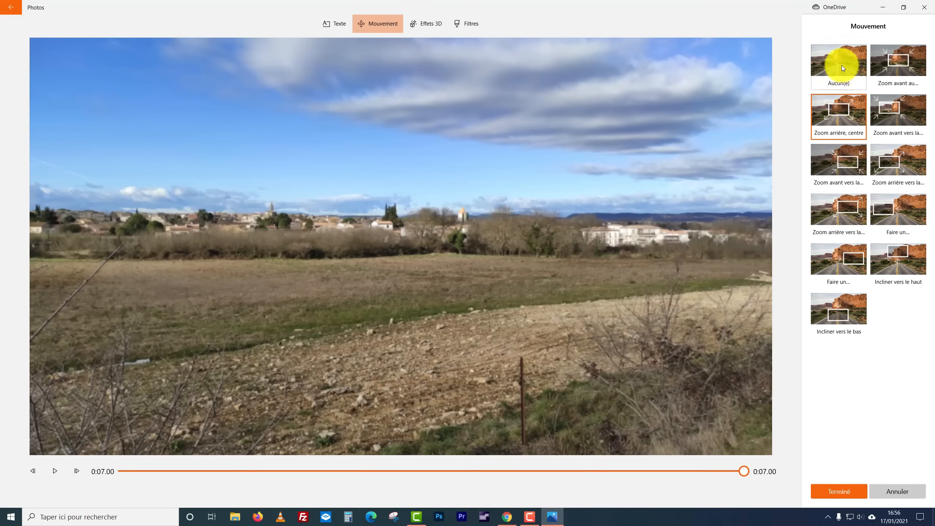
click(841, 65)
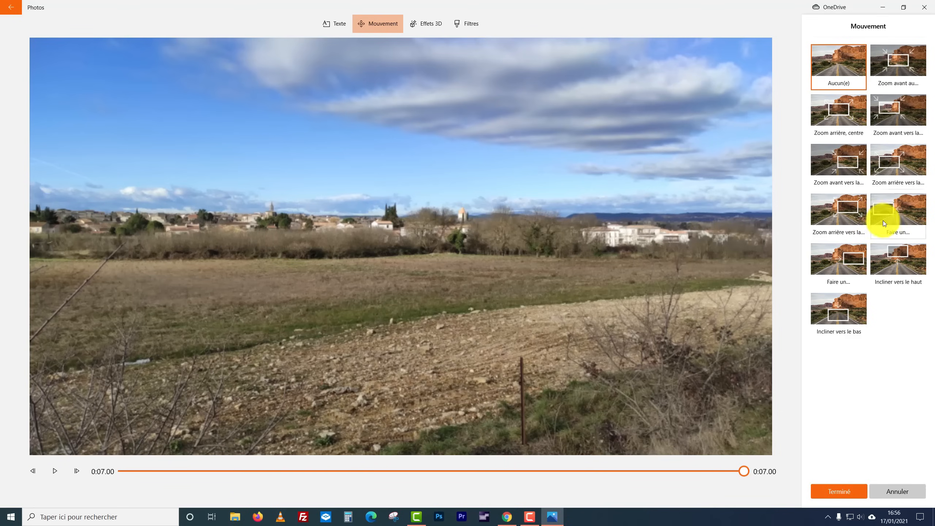
click(904, 211)
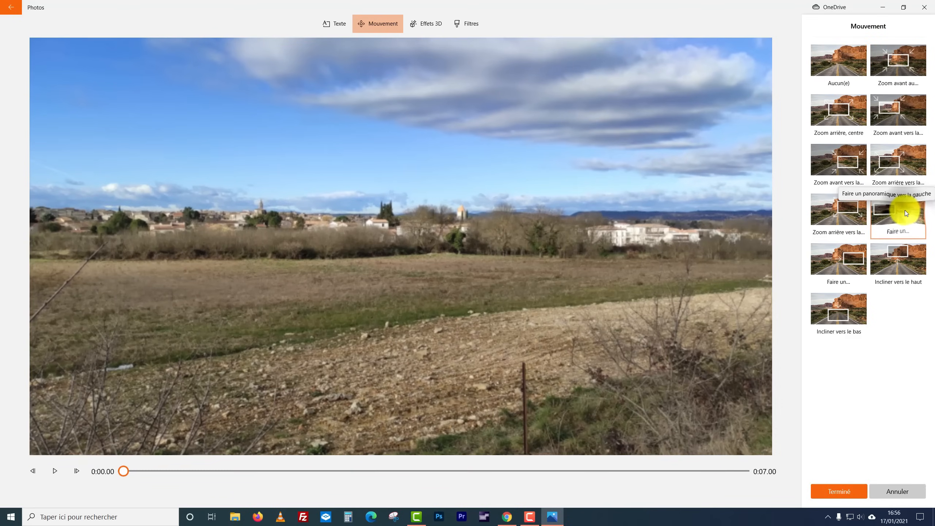
click(844, 494)
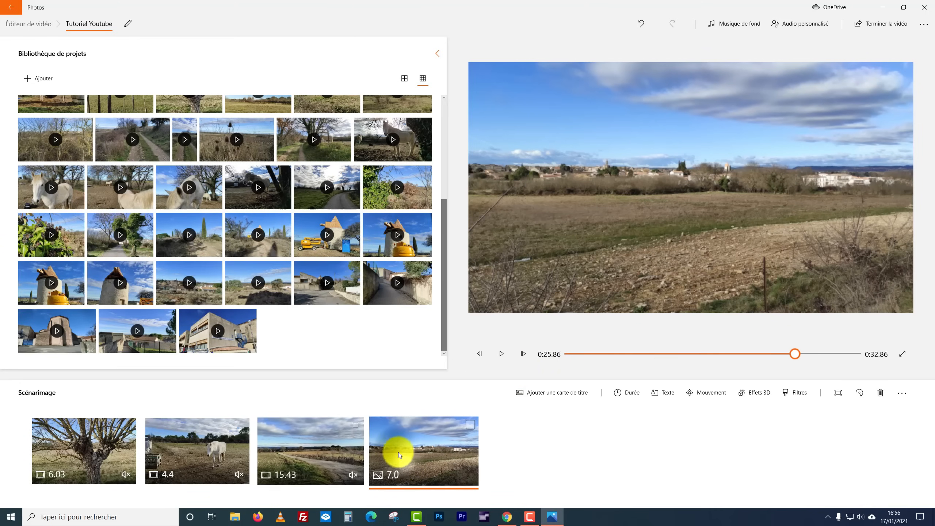
click(502, 353)
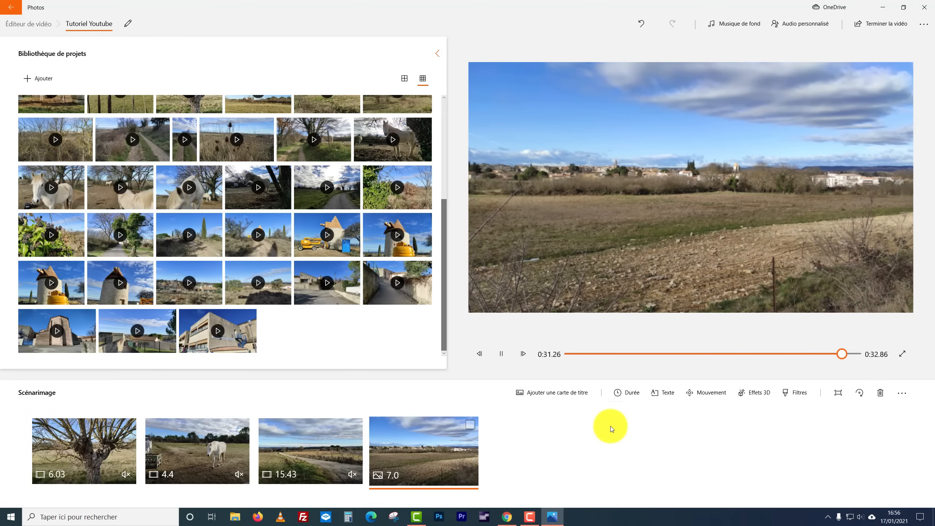
- Insert the 3D cow "Vache" from the "Animaux et insectes" library into the road clip at about 0:07.43
click(320, 446)
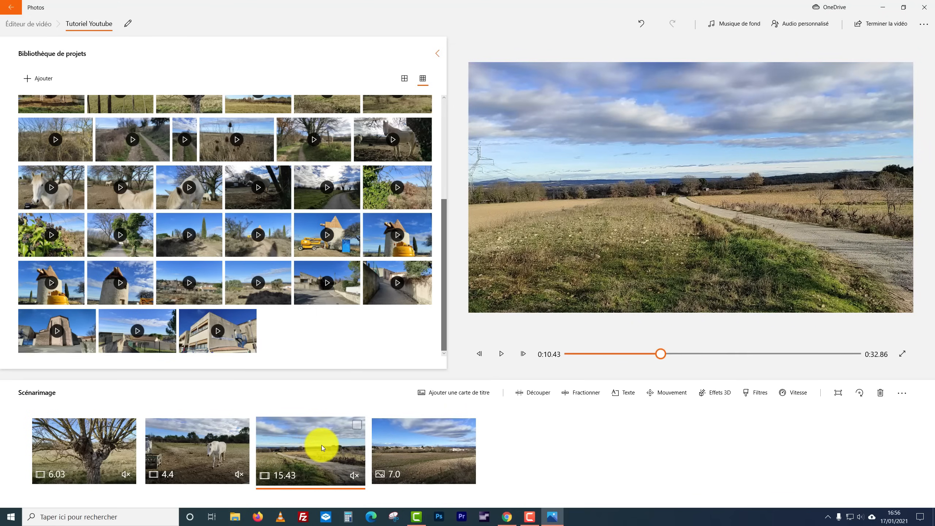
click(718, 393)
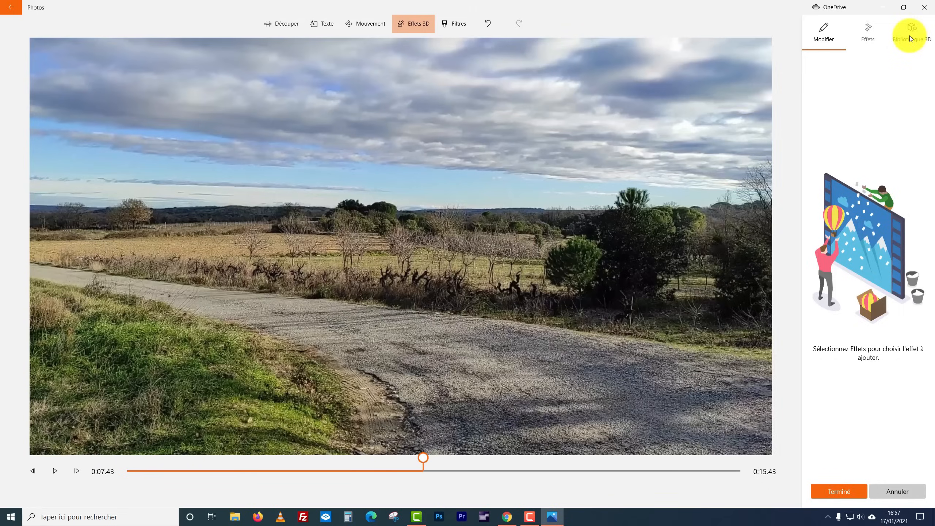
click(909, 35)
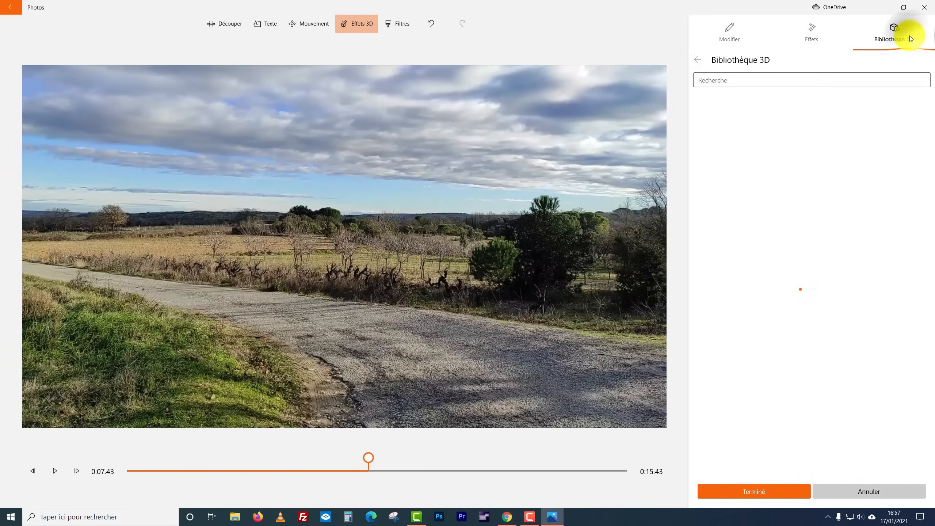
click(738, 187)
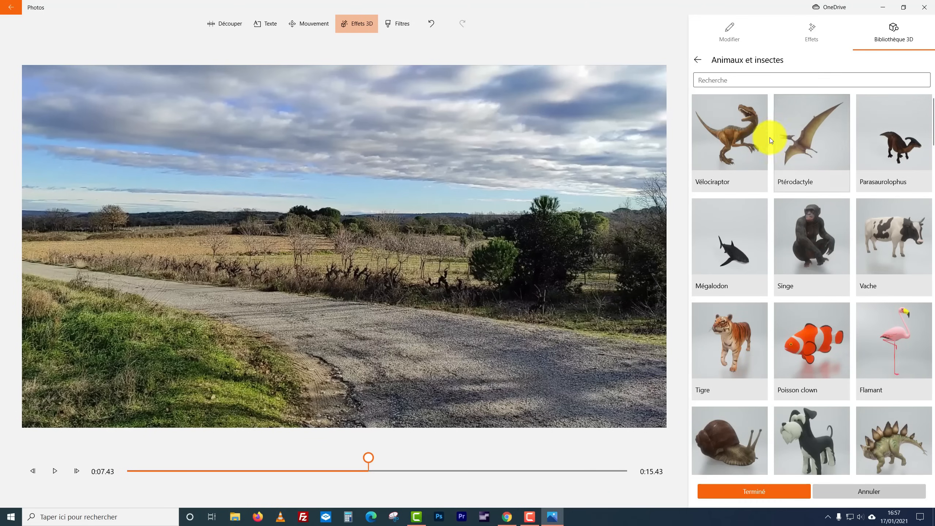
click(901, 239)
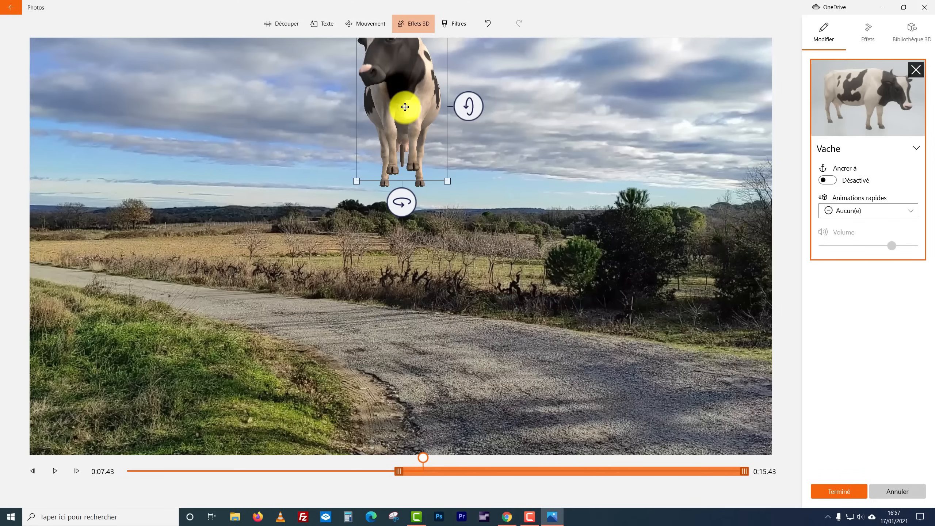
- Move the 3D cow down onto the road and rotate it to face slightly right
drag(403, 104, 469, 322)
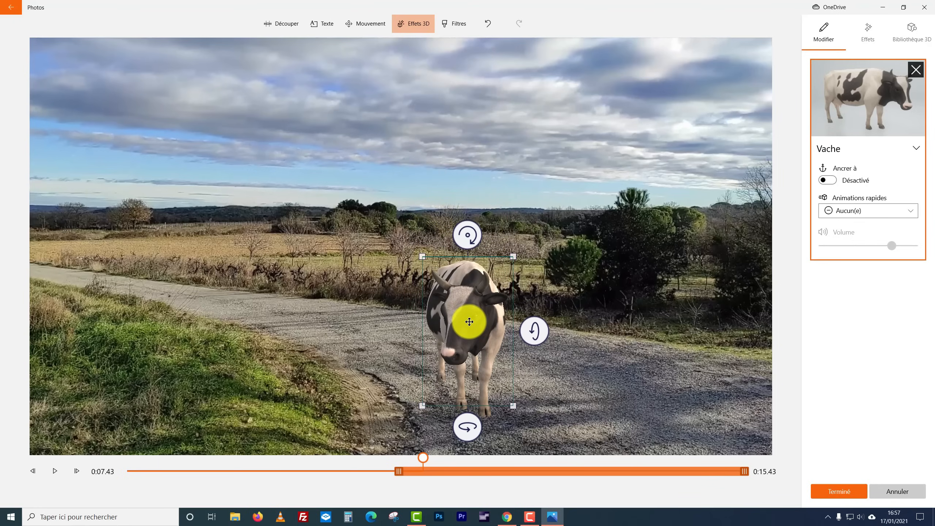
mouse_move(534, 331)
mouse_down()
mouse_move(538, 350)
mouse_move(526, 292)
mouse_move(526, 345)
mouse_move(526, 332)
mouse_up()
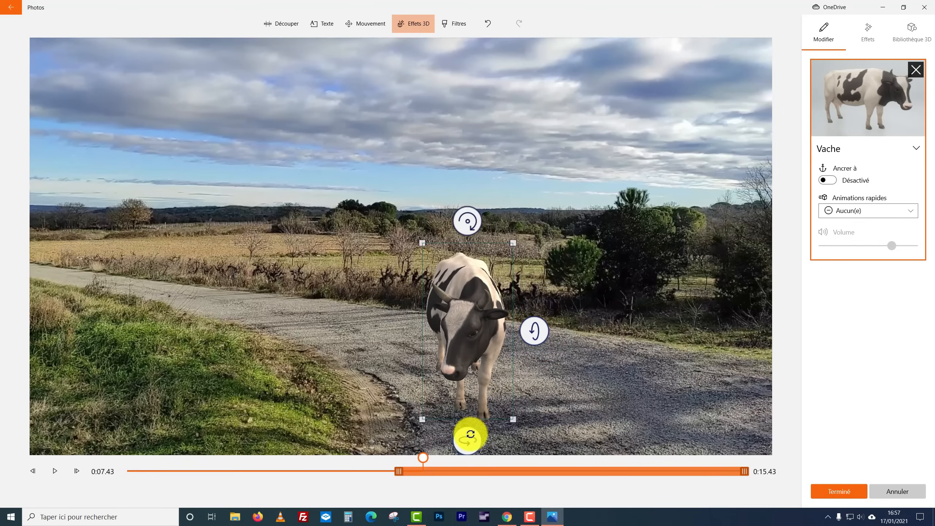
drag(469, 436, 474, 433)
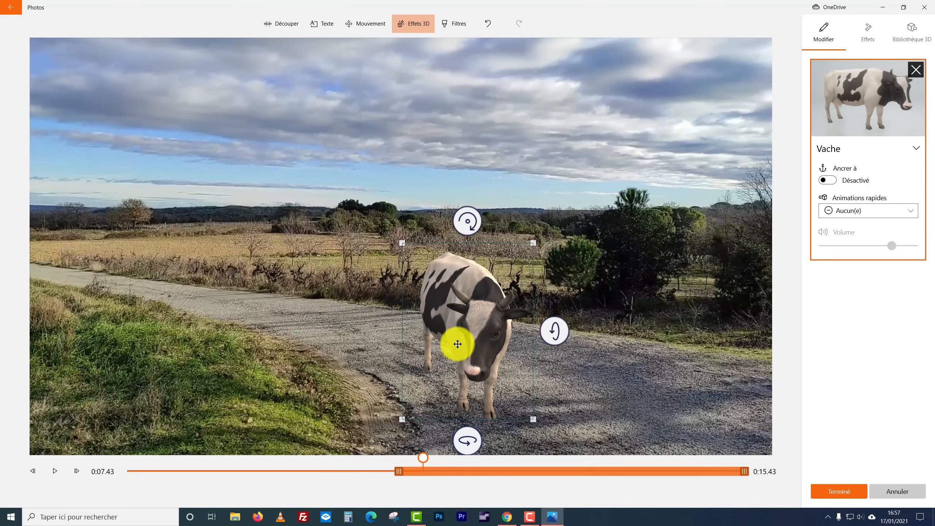
- Turn on anchoring for the cow at about 0:07.56 and place the anchor on the road at its feet
mouse_move(423, 456)
mouse_down()
mouse_move(481, 453)
mouse_move(431, 456)
mouse_up()
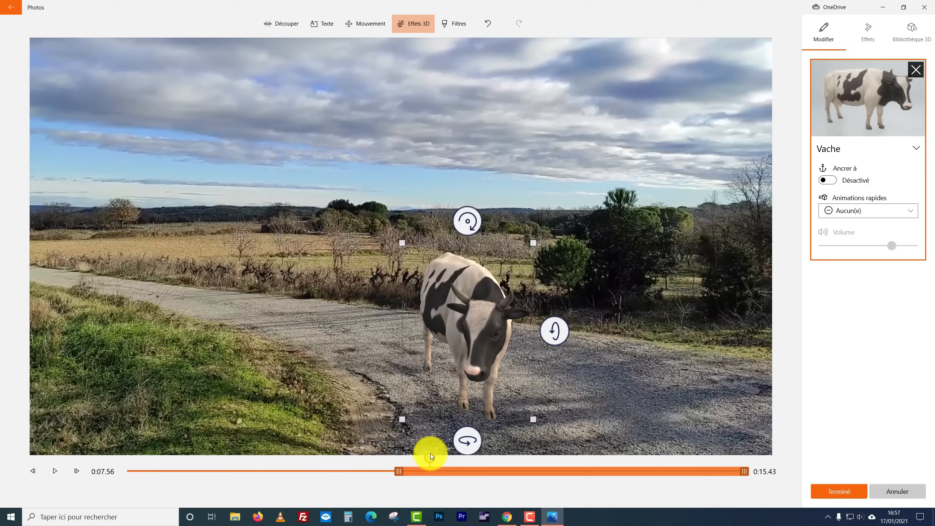
click(828, 180)
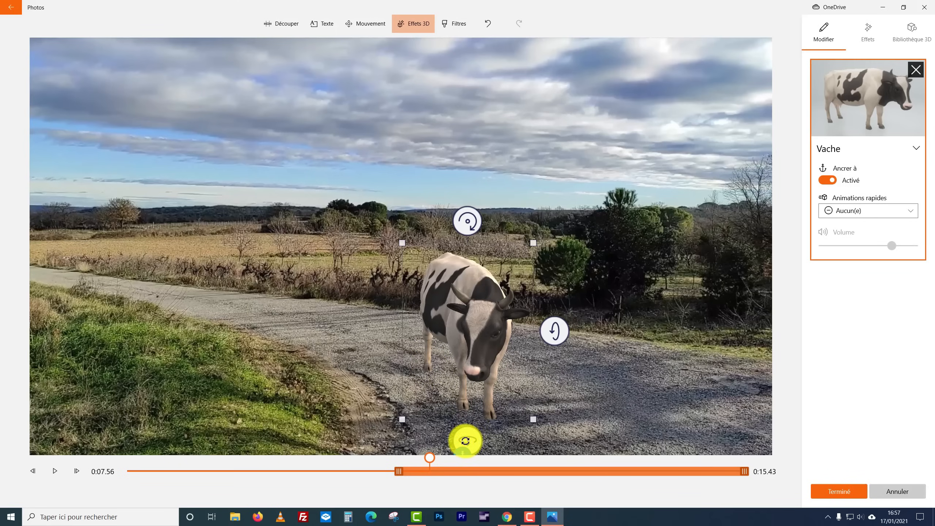
click(461, 415)
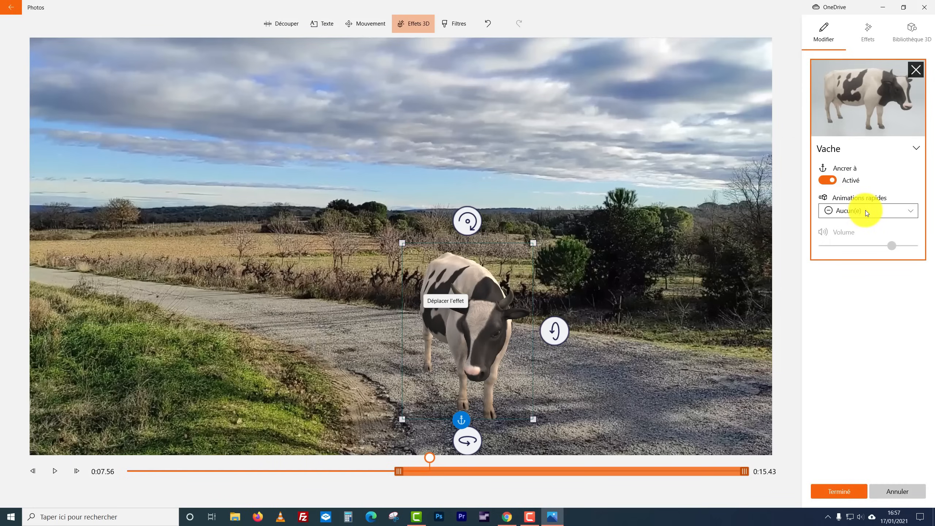
- Give the cow the "Saut" quick animation and save the 3D effect
click(865, 211)
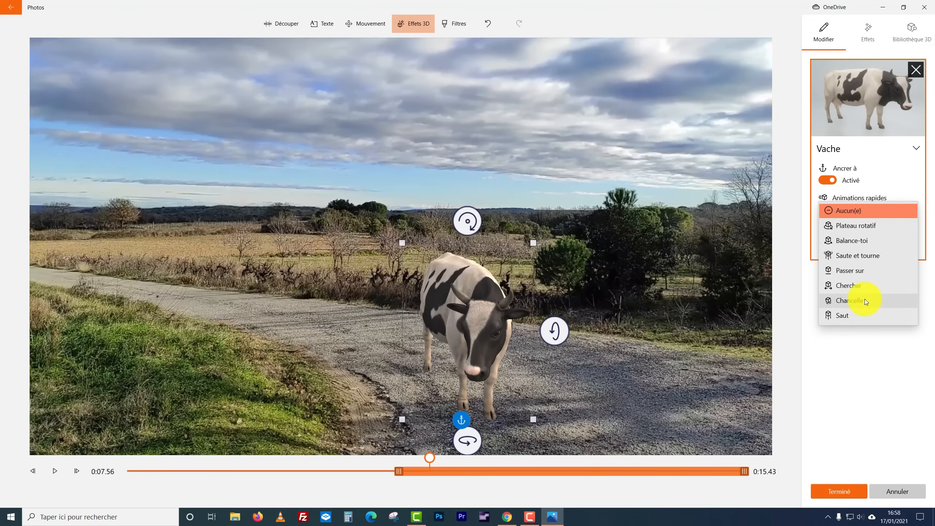
click(855, 316)
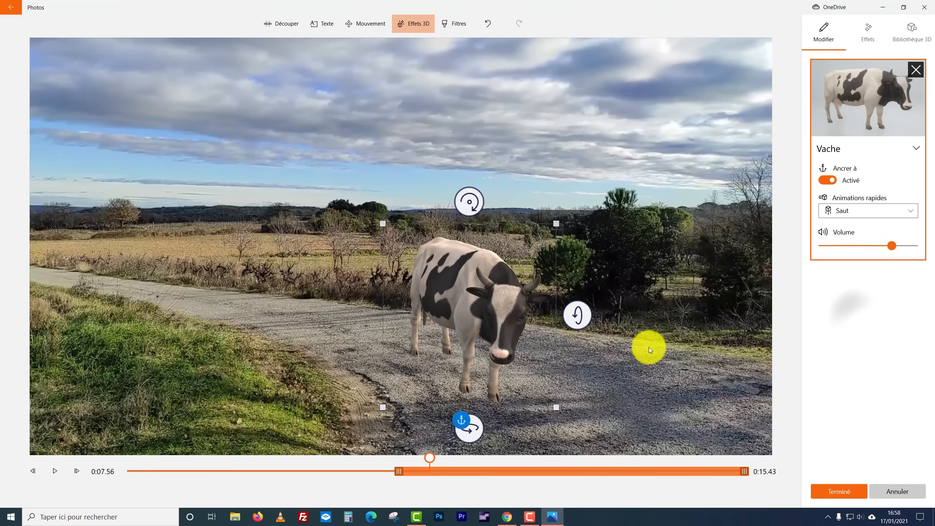
click(840, 491)
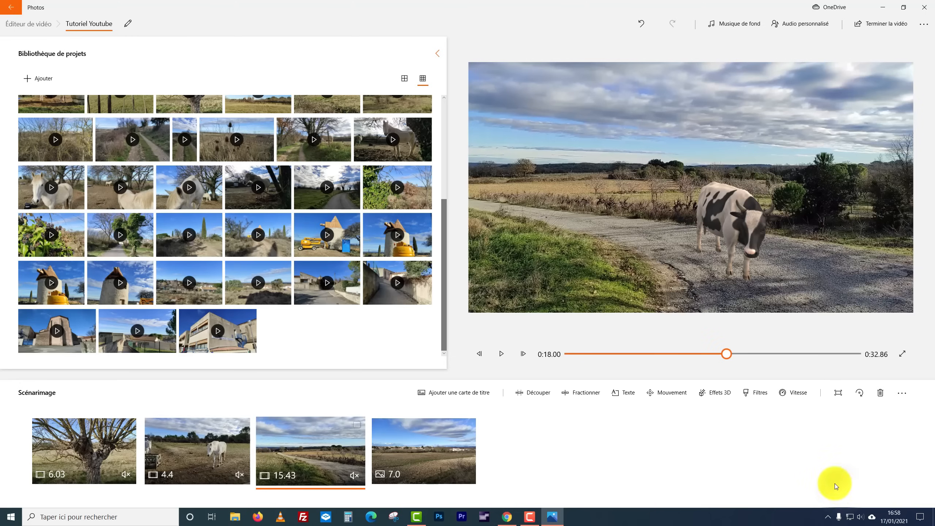
- Preview the animated cow by playing the montage from about 0:16.56
drag(723, 353, 707, 358)
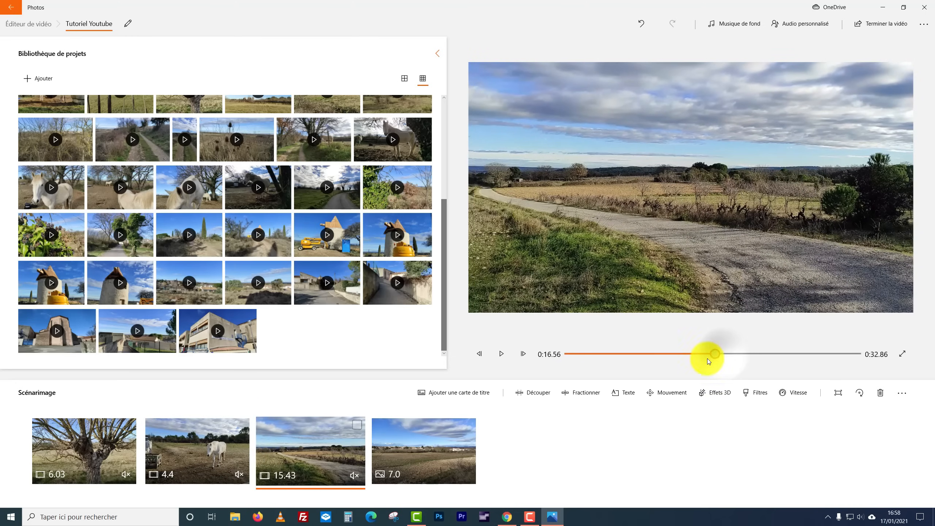
click(502, 355)
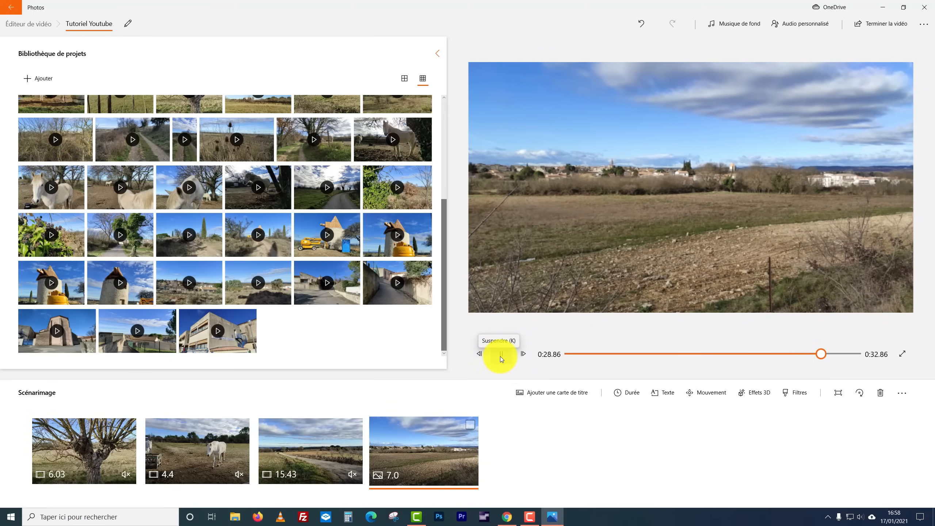
click(501, 359)
- Slow down the white horse clip, the second in the storyboard, so that it lasts 8.8 seconds
click(197, 458)
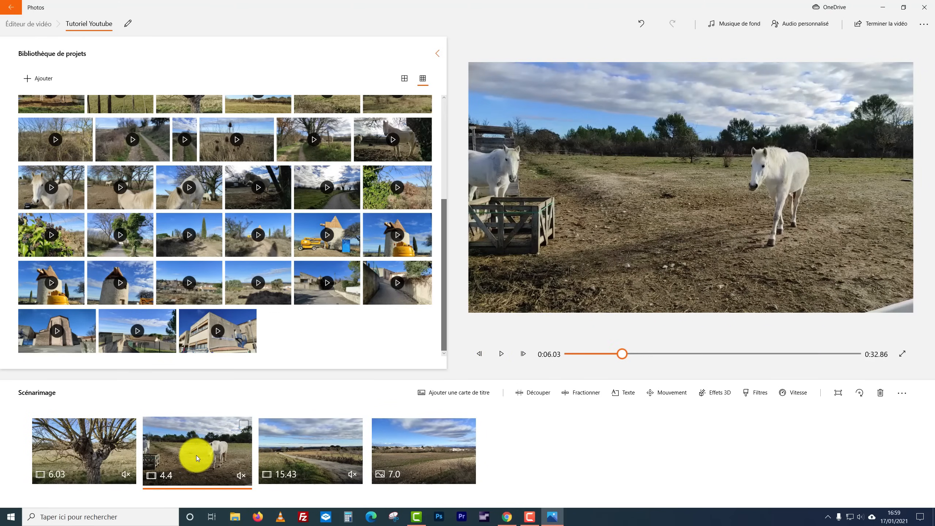
click(796, 392)
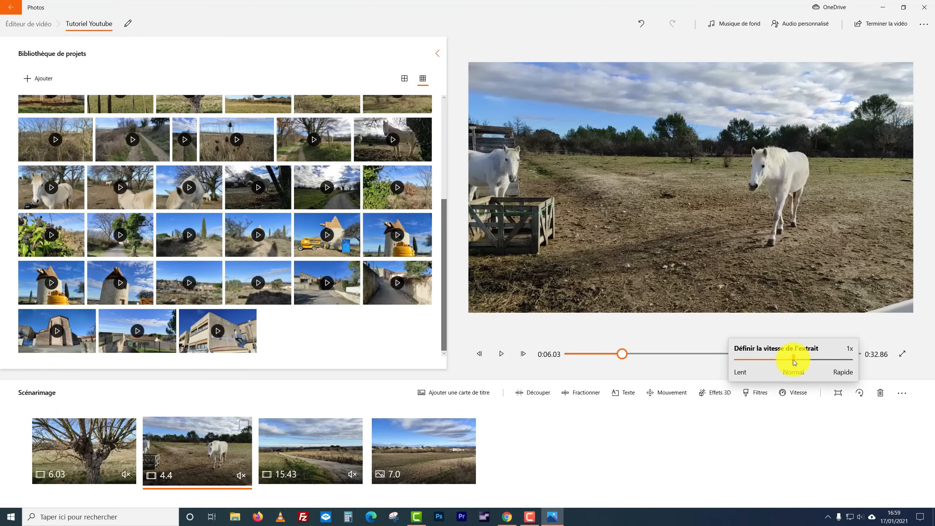
drag(793, 359, 770, 364)
click(197, 462)
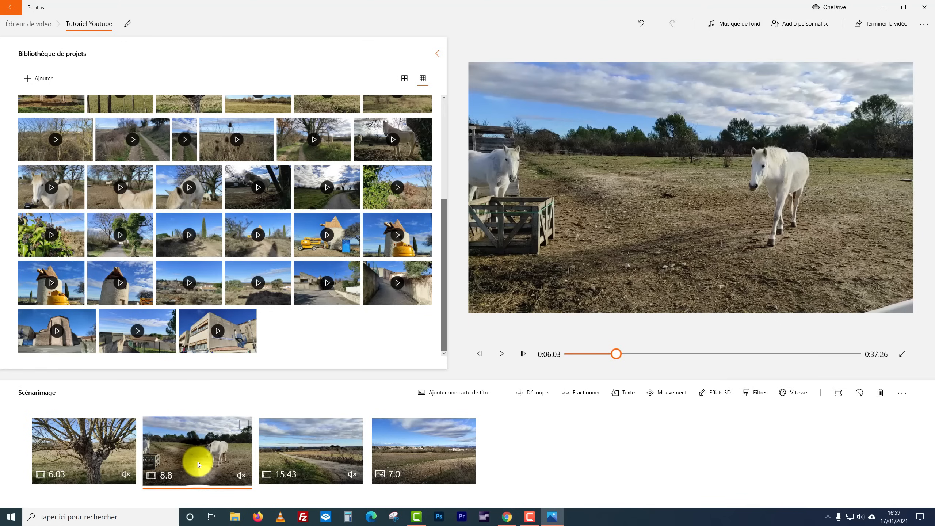
click(107, 456)
click(200, 457)
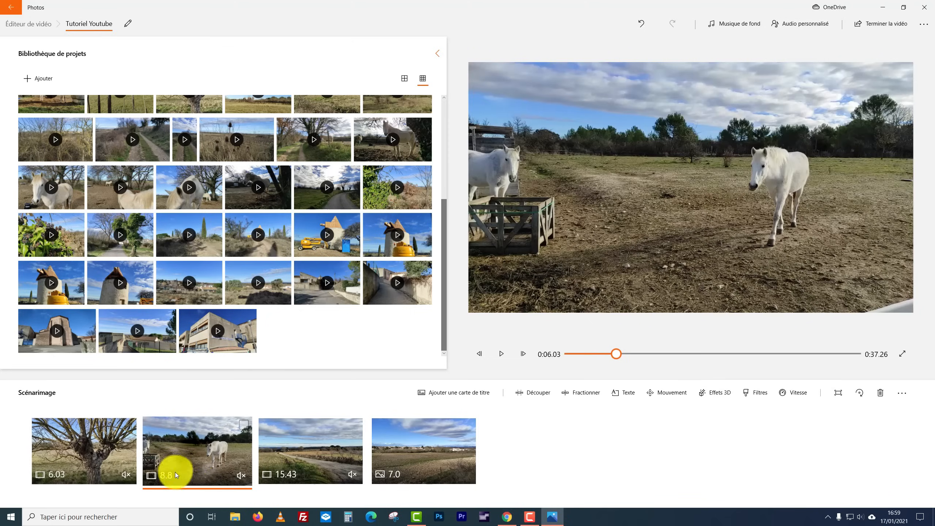
- Play the slowed horse clip to its end and return the playhead to about 0:08.60
click(500, 356)
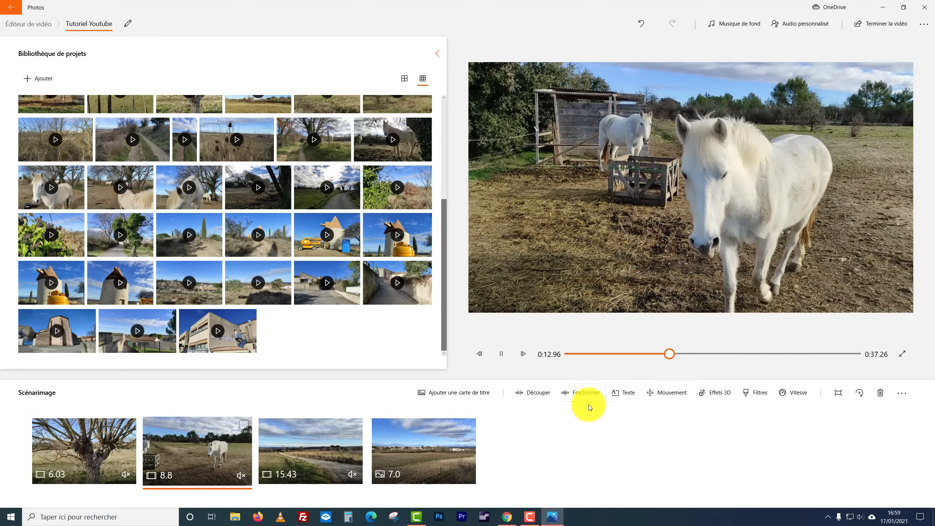
click(501, 353)
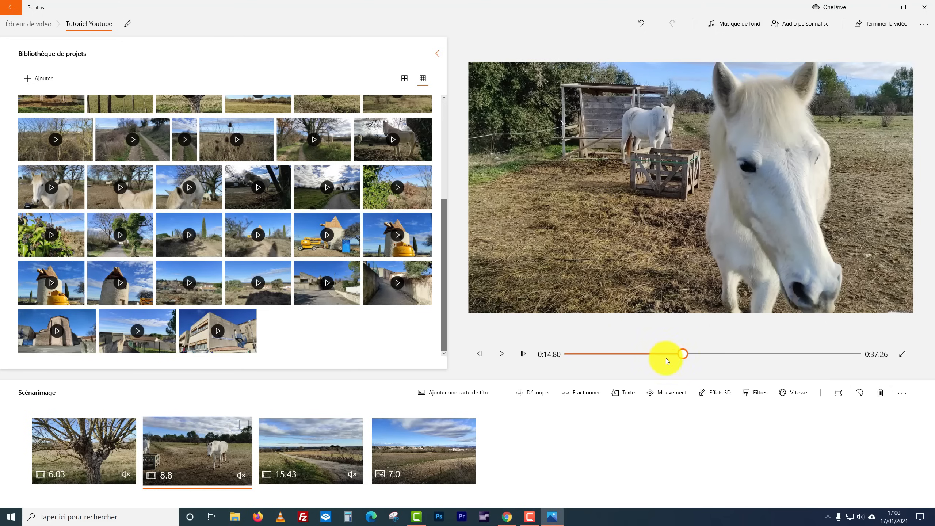
drag(683, 353, 637, 354)
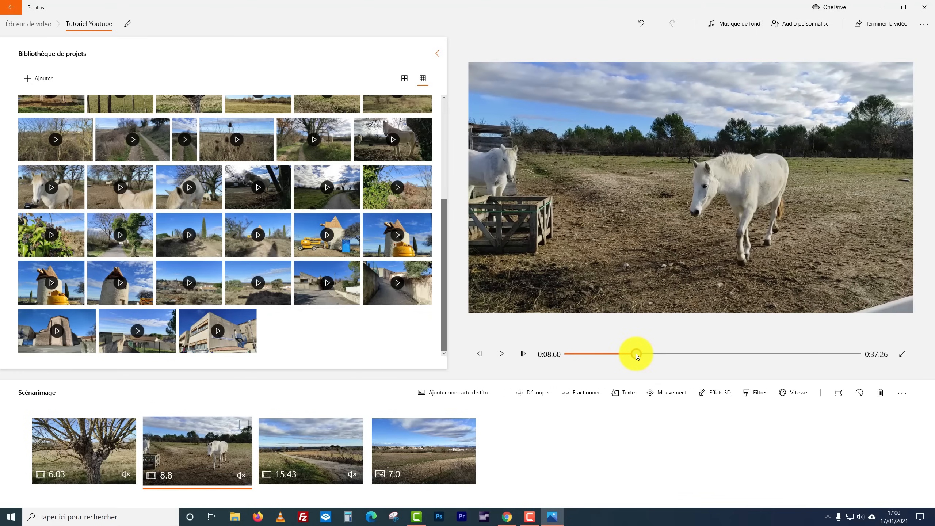